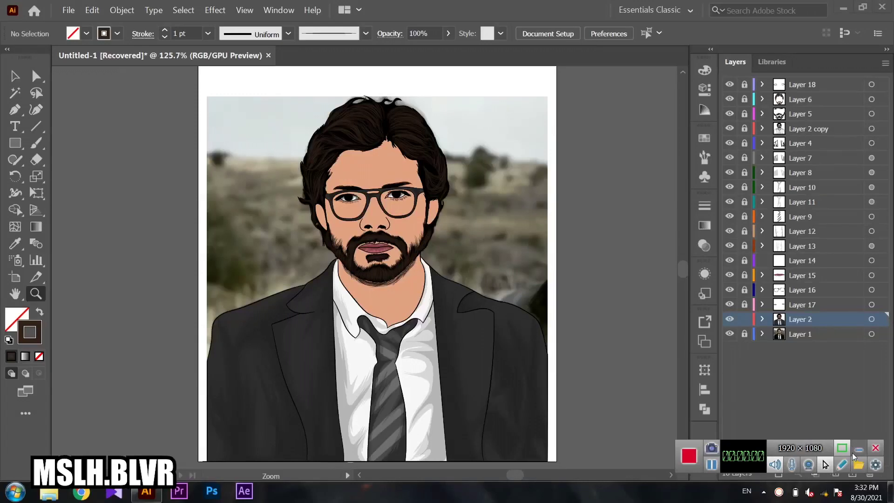
- Add a new empty Layer 19 and sample the face's skin tone with the Eyedropper
left_click(859, 449)
left_click(852, 473)
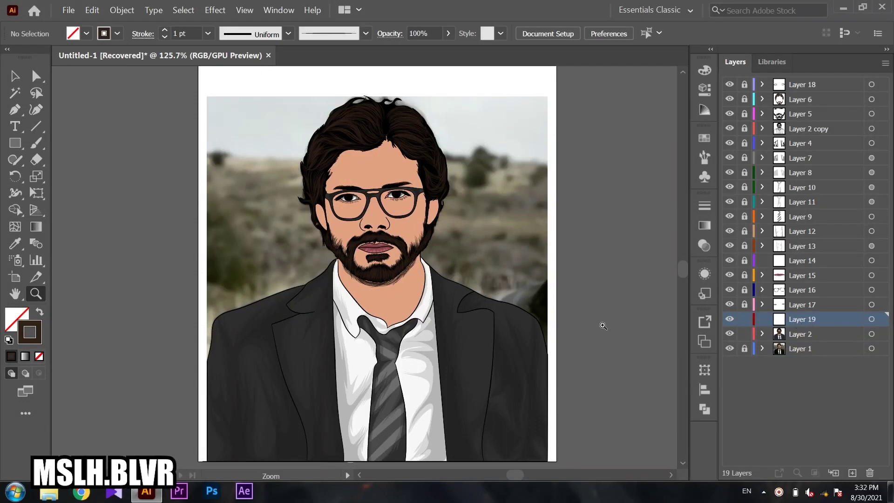
left_click(386, 222)
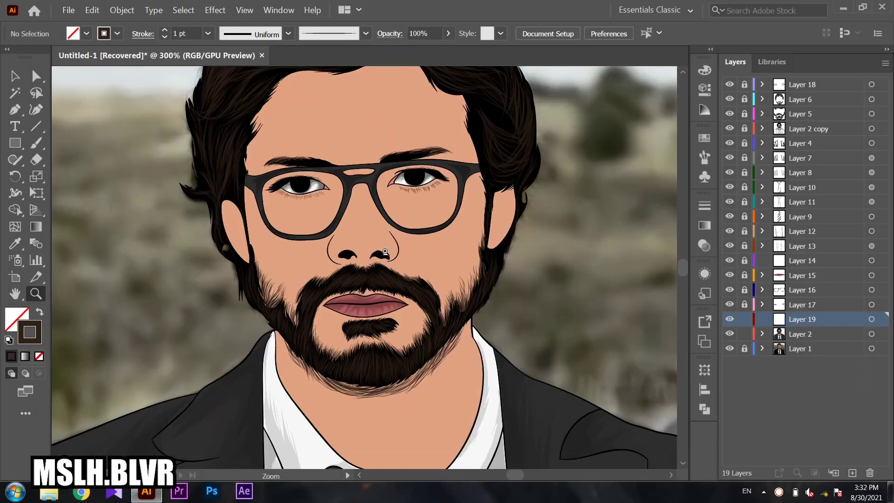
key("i")
left_click(370, 216)
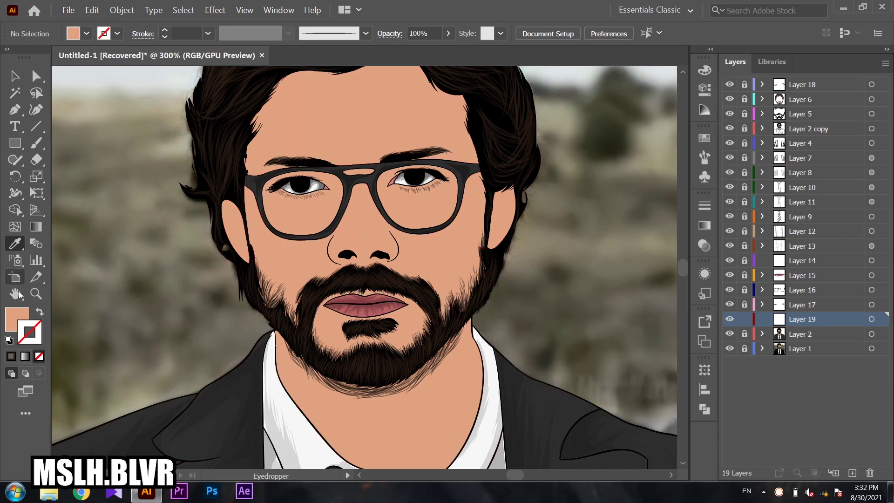
- Darken the fill colour to the deeper skin tone B2785F
double_click(18, 319)
mouse_move(608, 205)
left_mouse_down()
mouse_move(615, 221)
mouse_move(619, 214)
left_mouse_up()
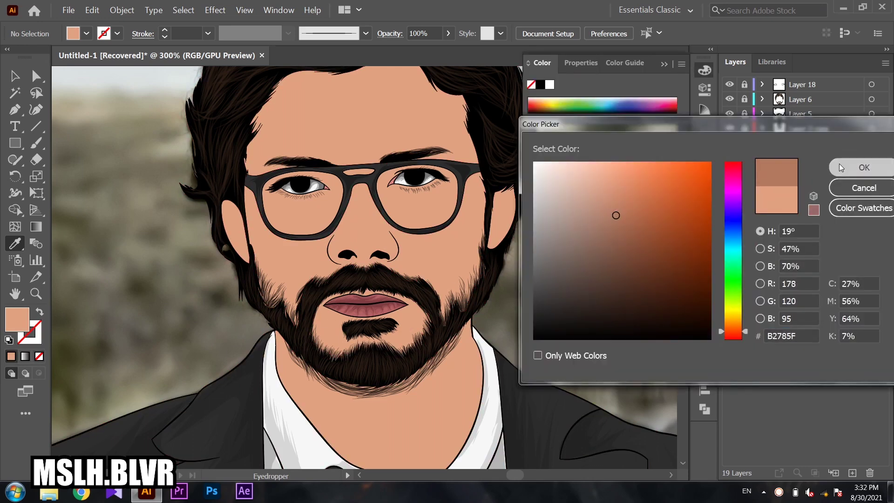
left_click(864, 167)
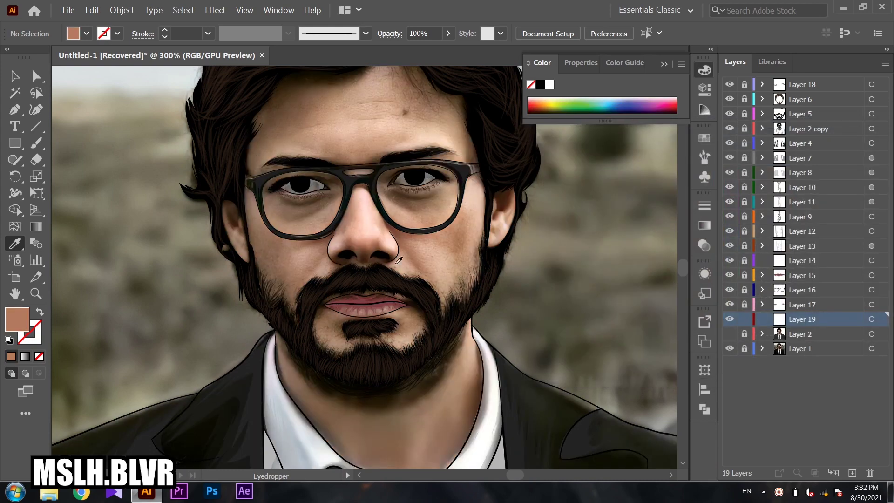
- Draw a filled shadow shape along the forehead hairline with the Pencil, then deselect it
key("n")
scroll(366, 157, "up", 2)
scroll(362, 237, "up", 1)
scroll(356, 236, "down", 1)
scroll(367, 222, "up", 1)
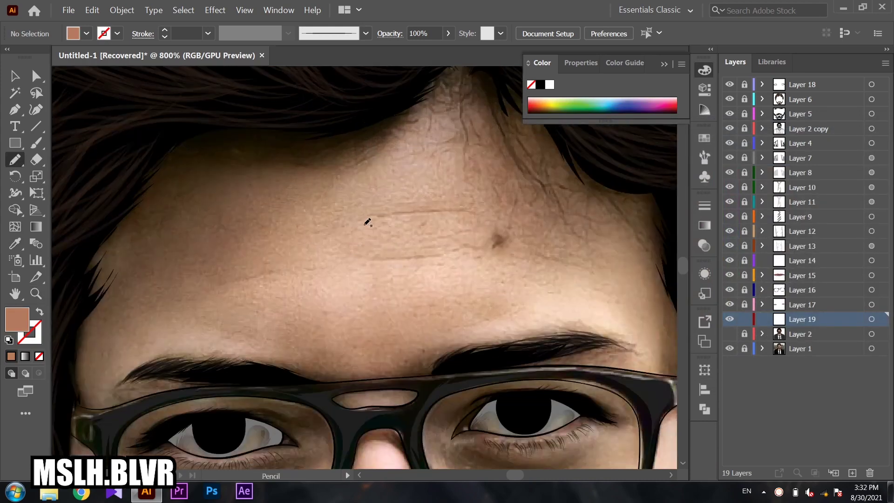
scroll(396, 214, "left", 2)
scroll(465, 232, "down", 1)
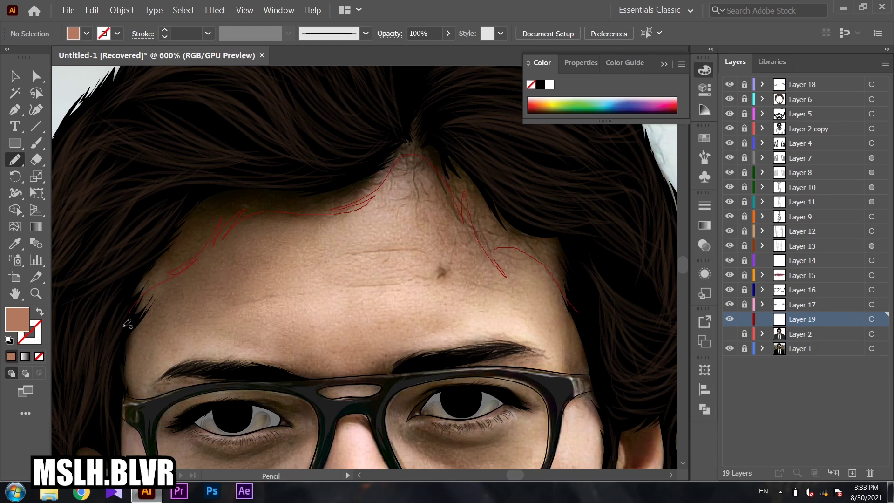
left_click_drag(127, 323, 494, 257)
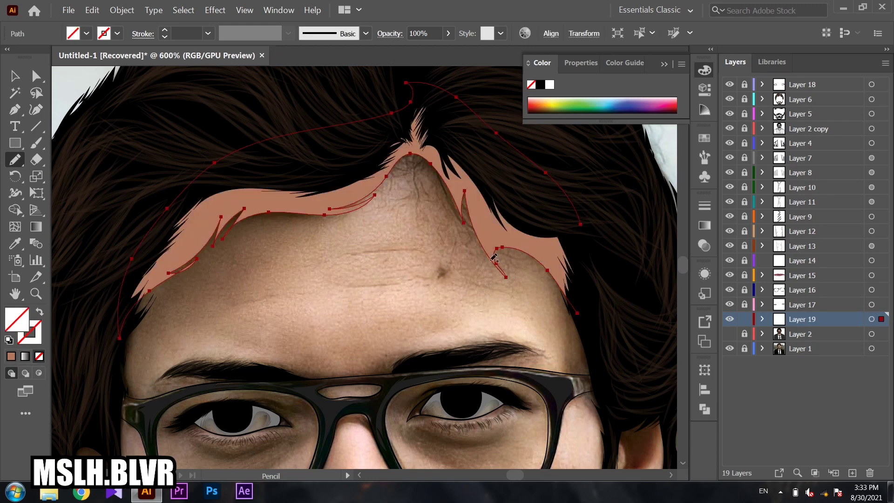
key("ctrl+shift+a")
- Zoom in on the eye on the left to prepare its shadows
key("z")
left_click(342, 268, "alt")
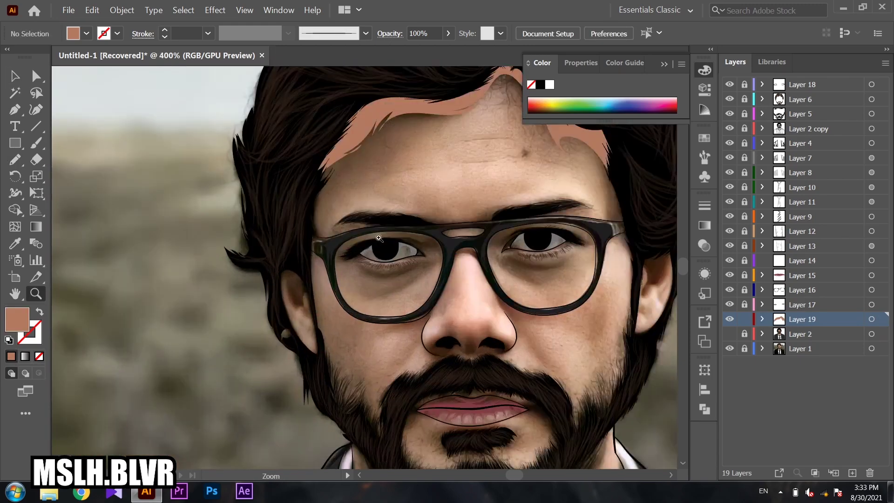
left_click(378, 238)
left_click(353, 247)
key("n")
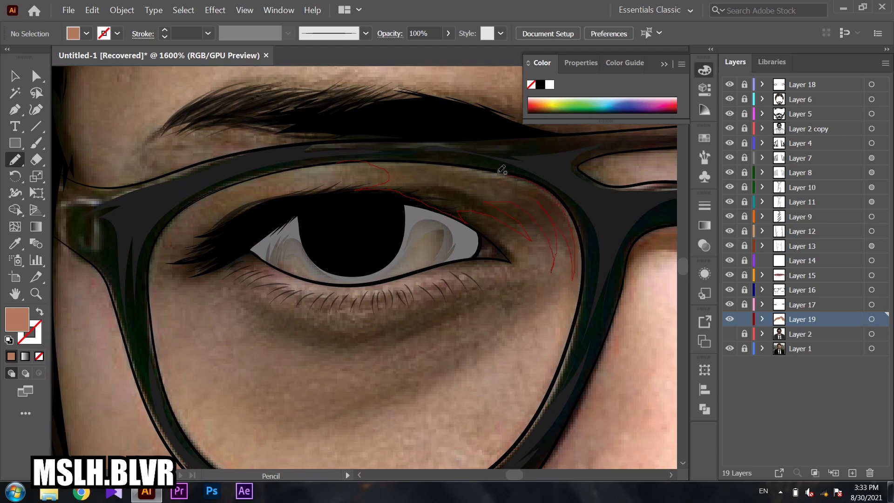
- Draw a closed shadow shape along the lower lashline beneath the left eye
key("ctrl+minus")
key("ctrl+minus")
key("ctrl+minus")
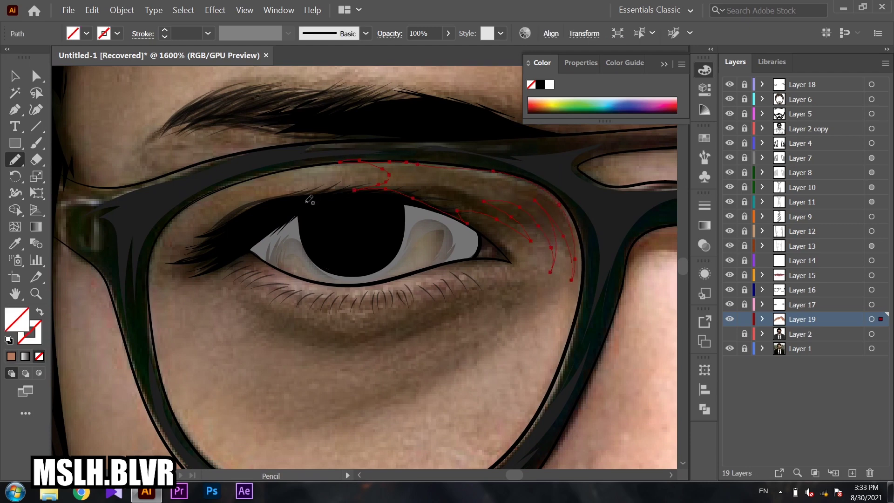
key("z")
left_click_drag(423, 252, 465, 252)
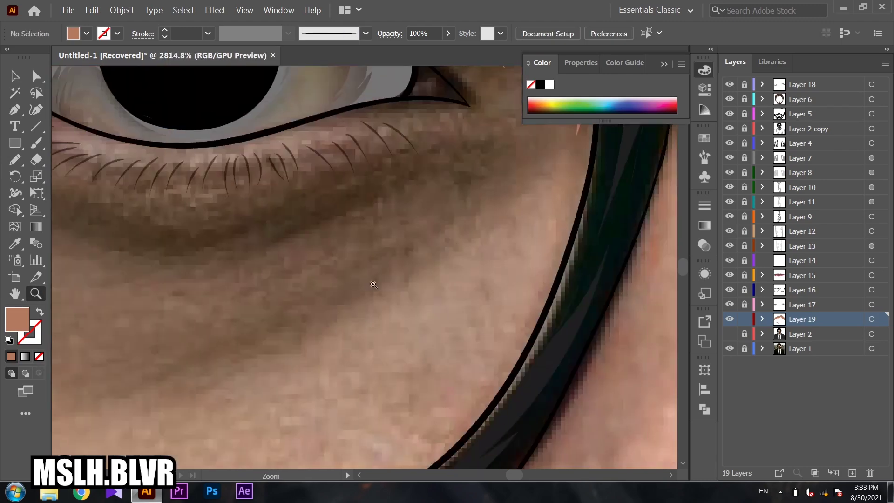
key("n")
left_click_drag(146, 209, 232, 223)
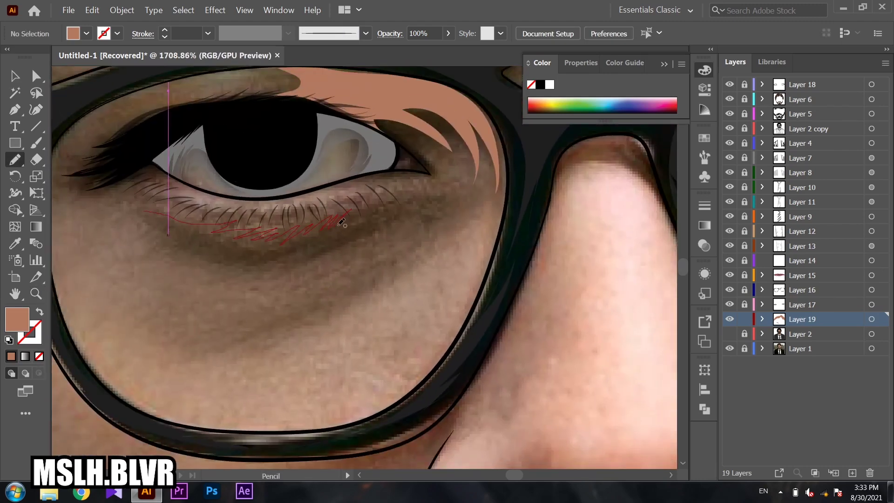
mouse_move(431, 228)
left_mouse_down()
mouse_move(307, 299)
mouse_move(396, 242)
mouse_move(268, 298)
mouse_move(294, 274)
mouse_move(228, 293)
mouse_move(212, 263)
left_mouse_up()
left_click_drag(159, 227, 122, 229)
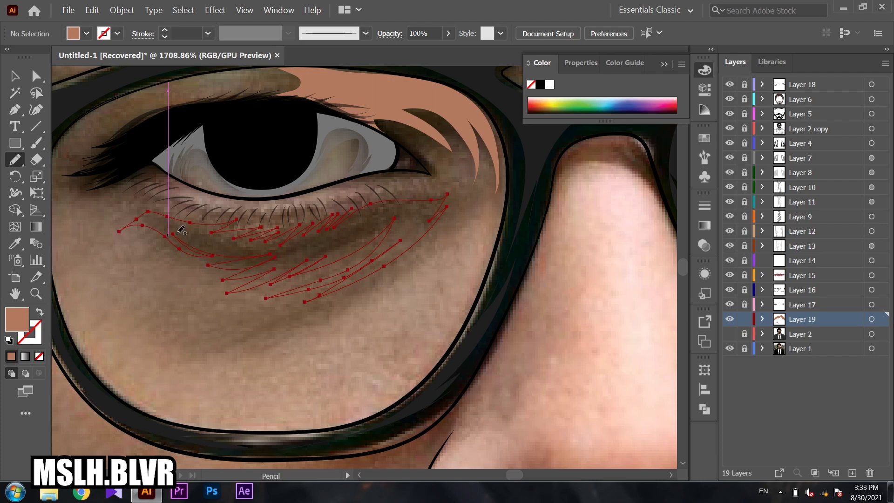
- Deselect, zoom out to the whole face, and make Layer 2 visible again
key("v")
left_click(368, 319)
key("z")
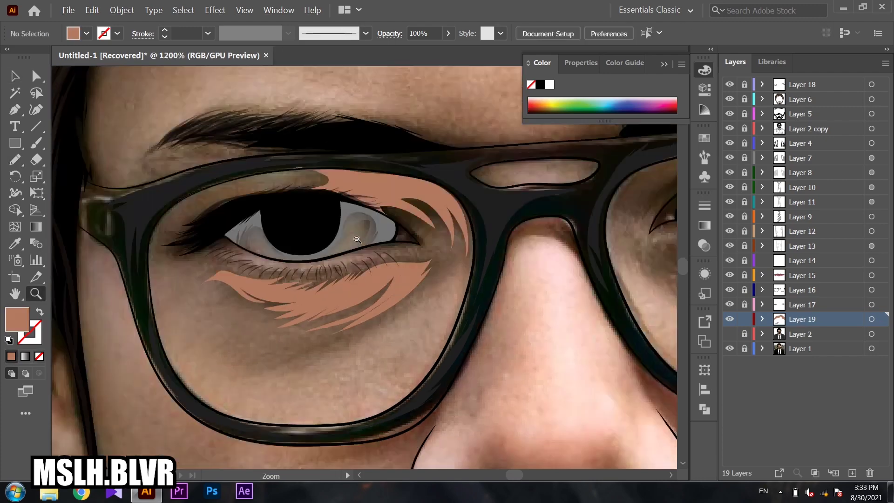
left_click(361, 247, "alt")
left_click(375, 281, "alt")
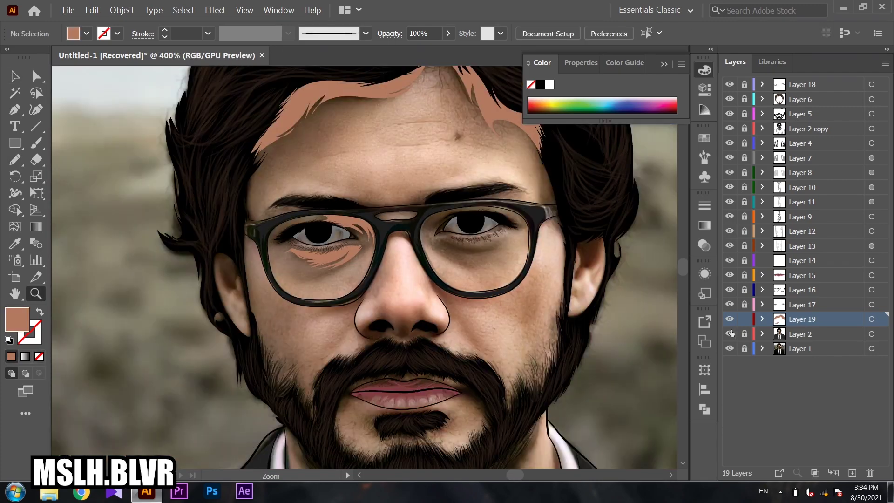
left_click(729, 334)
key("ctrl+minus")
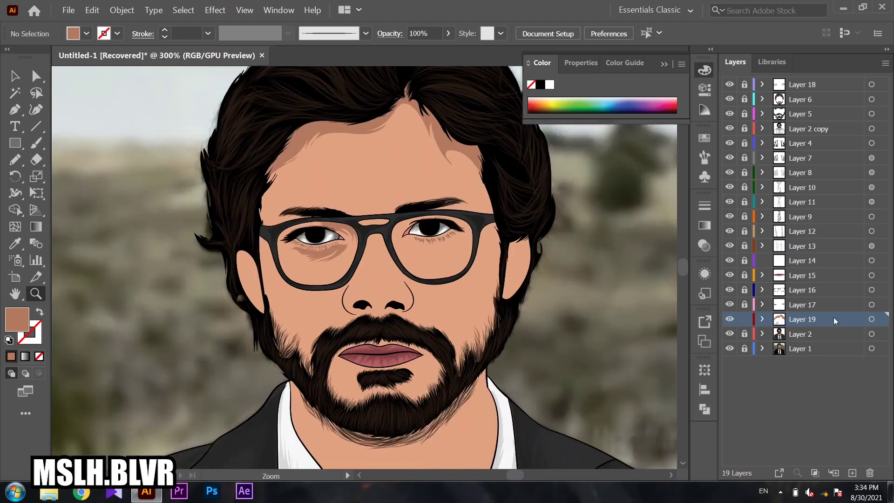
- Target all Layer 19 artwork and change its fill to darker brown A06550, then deselect
left_click(870, 319)
double_click(17, 319)
left_click(622, 228)
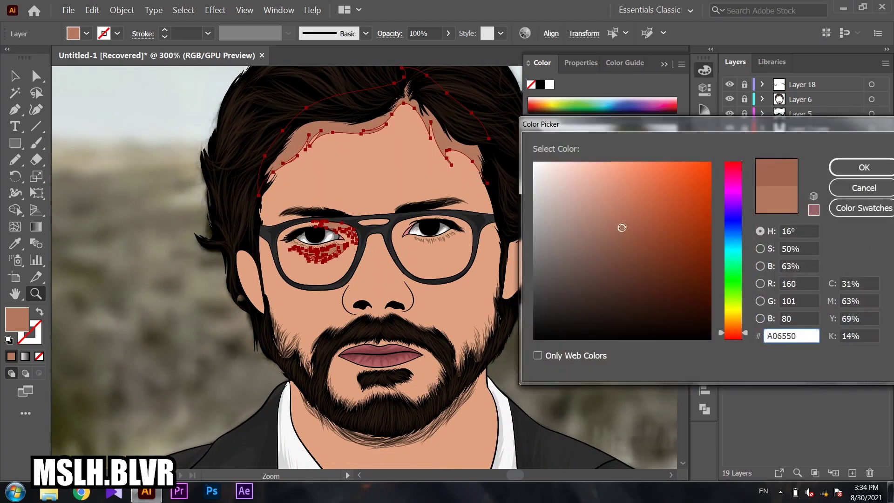
left_click(844, 169)
key("ctrl+shift+a")
left_click(375, 280, "alt")
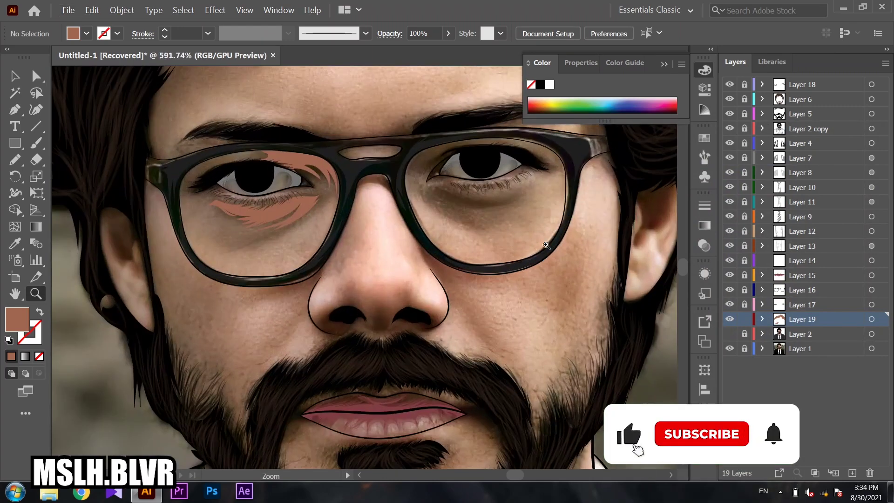
- Draw a brown-filled, outline-free shadow shape along the brow above the glasses
scroll(347, 280, "up", 5)
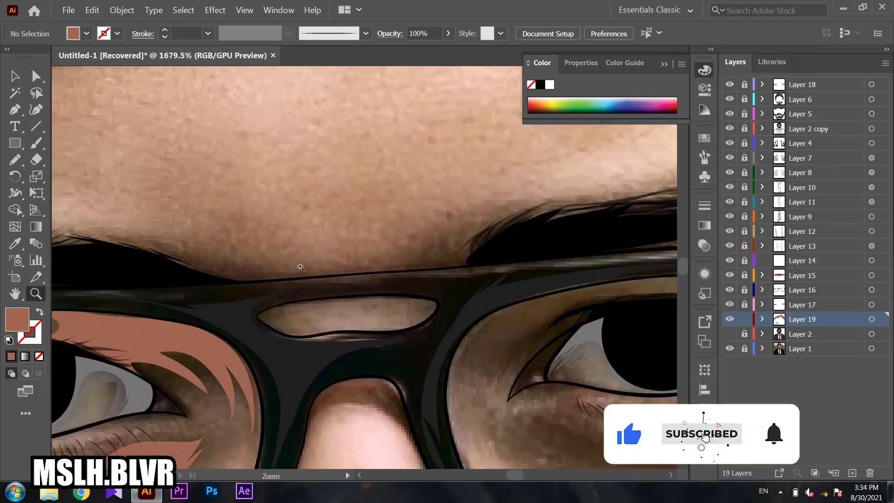
key("n")
mouse_move(101, 254)
left_mouse_down()
mouse_move(345, 250)
mouse_move(598, 215)
mouse_move(415, 267)
left_mouse_up()
left_click_drag(309, 274, 167, 277)
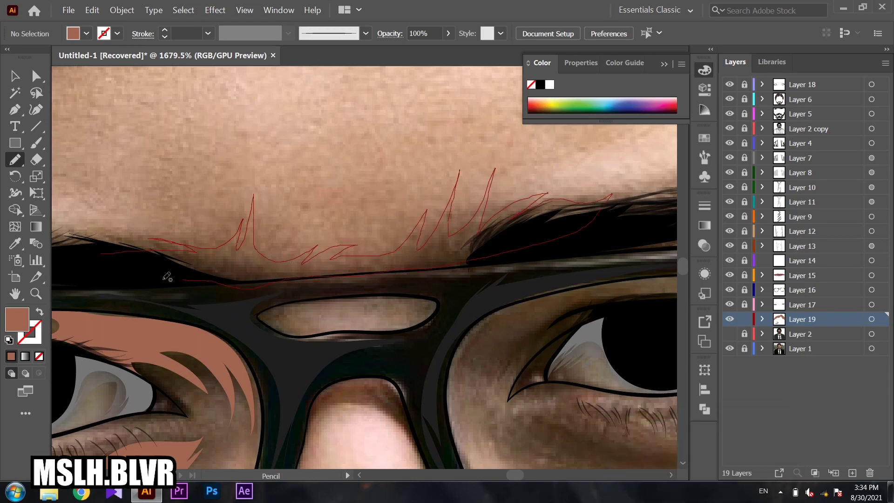
key("a")
left_click_drag(247, 288, 258, 282)
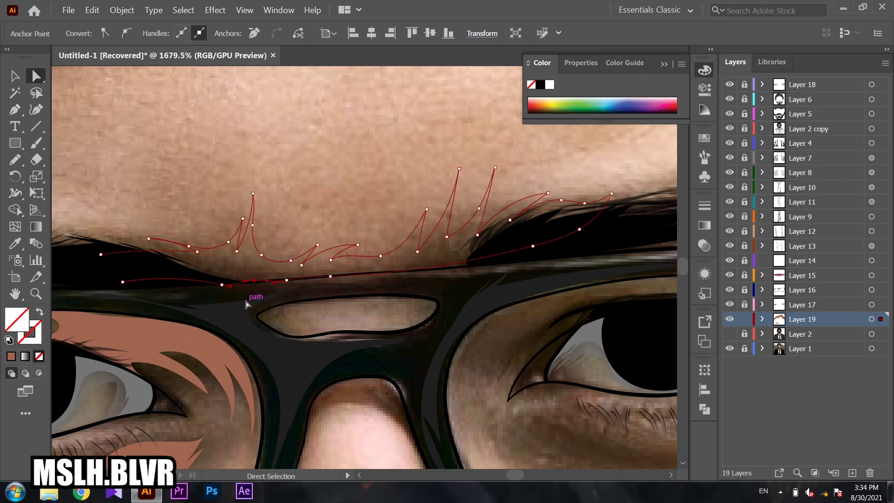
key("shift+x")
key("ctrl+shift+a")
- Draw a filled shadow along the upper eyelid crease of the right eye
key("z")
left_click(368, 283, "alt")
scroll(368, 283, "down", 1)
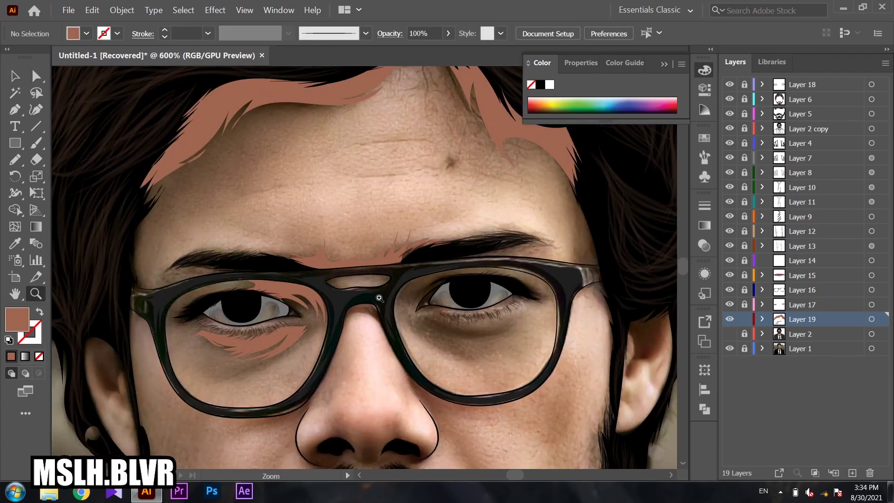
left_click(470, 290)
left_click(379, 259)
key("n")
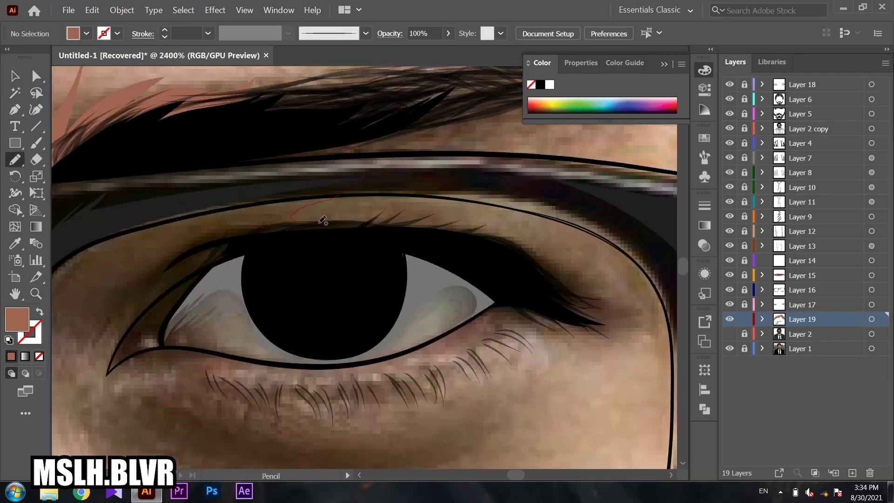
mouse_move(323, 221)
left_mouse_down()
mouse_move(325, 232)
mouse_move(228, 257)
left_mouse_up()
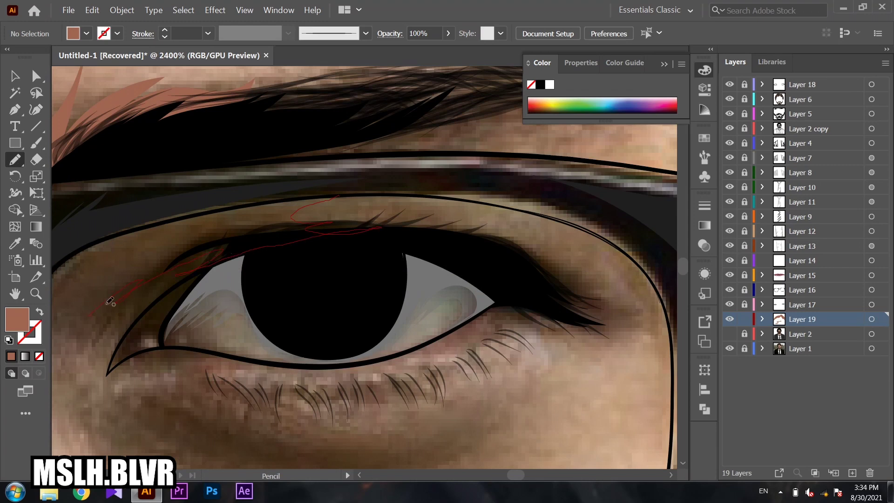
left_click_drag(274, 197, 340, 196)
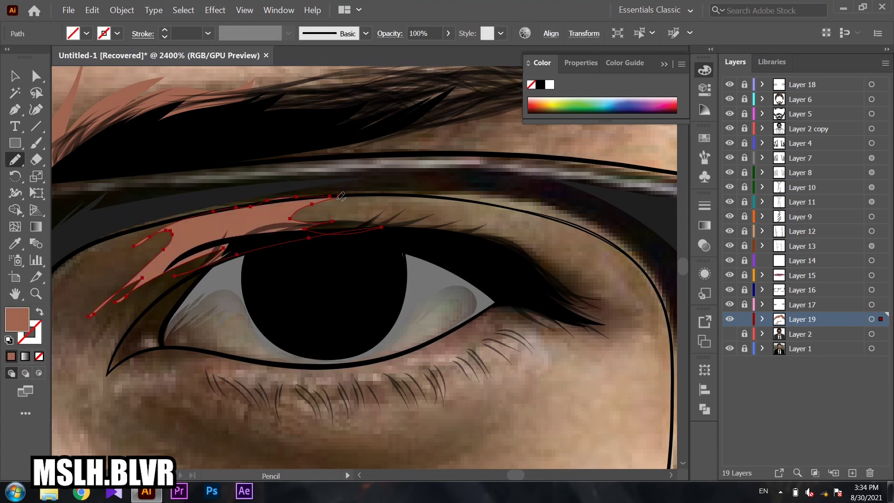
- Draw a zigzag filled shadow shape beneath the right eye's lower lid
key("ctrl+shift+a")
key("z")
left_click(338, 295, "alt")
left_click_drag(365, 267, 400, 279)
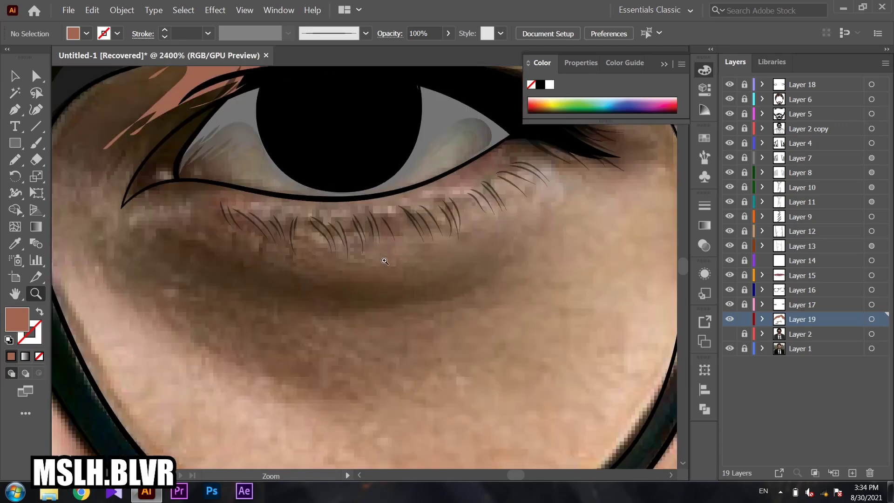
key("n")
left_click_drag(305, 228, 486, 191)
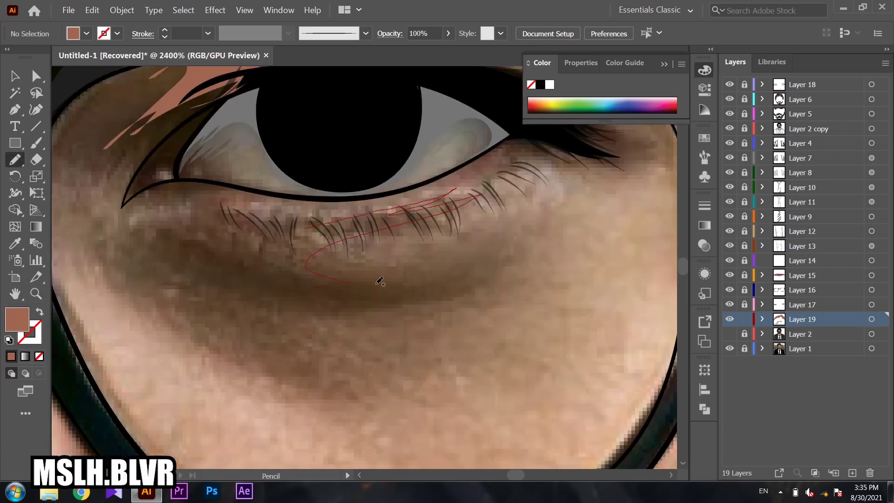
mouse_move(380, 281)
left_mouse_down()
mouse_move(509, 240)
mouse_move(430, 300)
left_mouse_up()
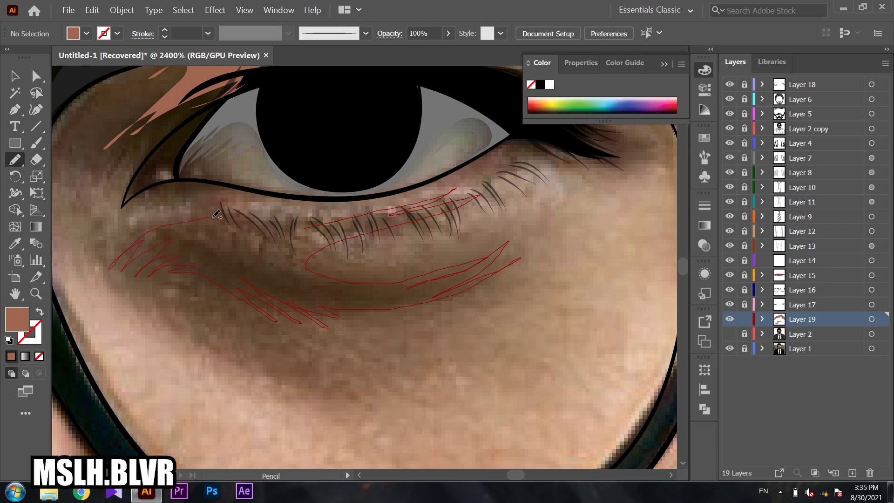
left_click_drag(222, 207, 135, 242)
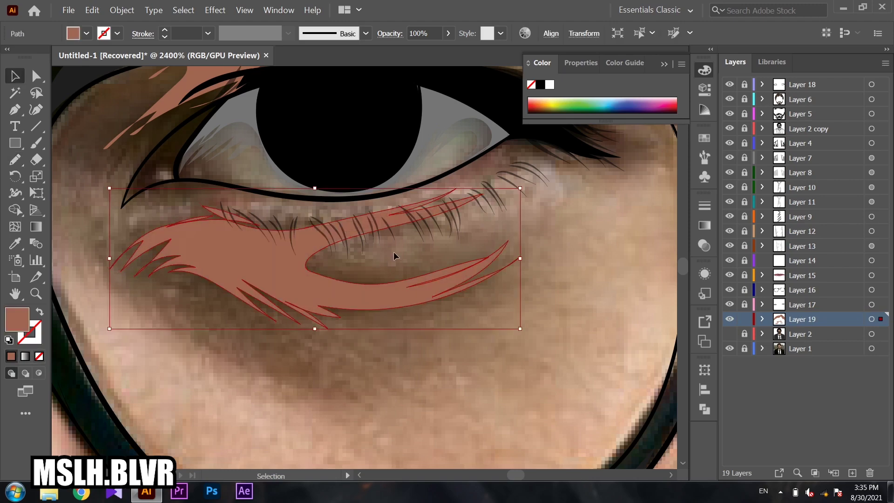
left_click(373, 266, "alt")
left_click(275, 283)
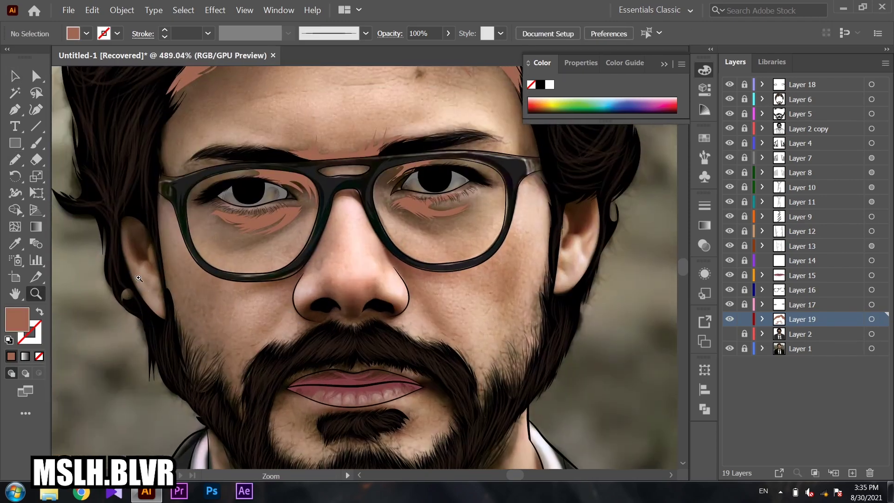
- Draw filled shadow shapes inside the ear and zigzagging down the cheek
key("n")
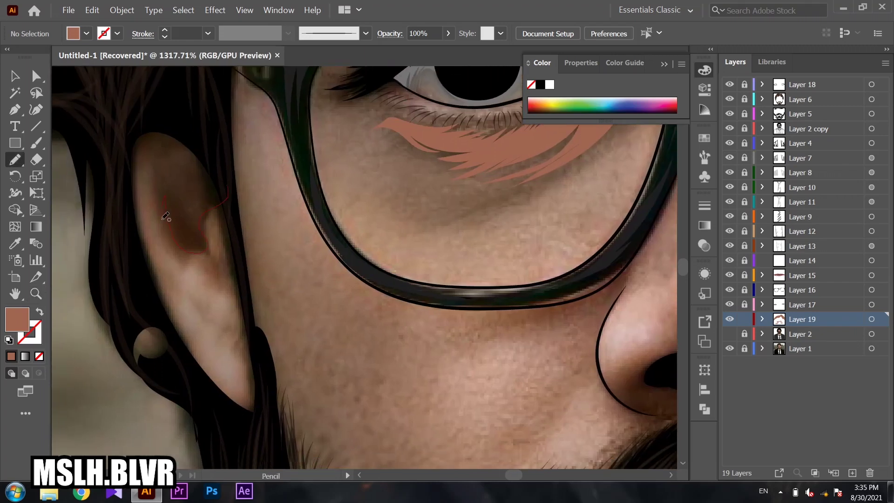
left_click_drag(131, 195, 132, 189)
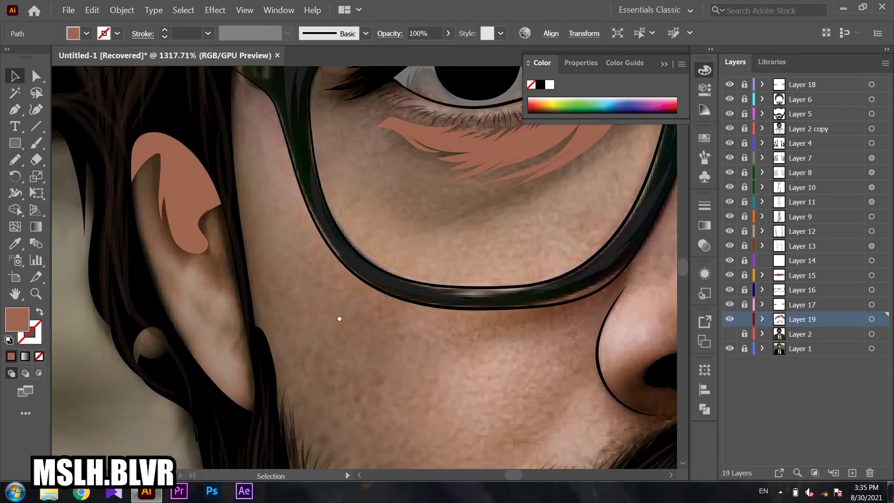
left_click_drag(339, 315, 179, 287)
left_click(276, 284, "ctrl")
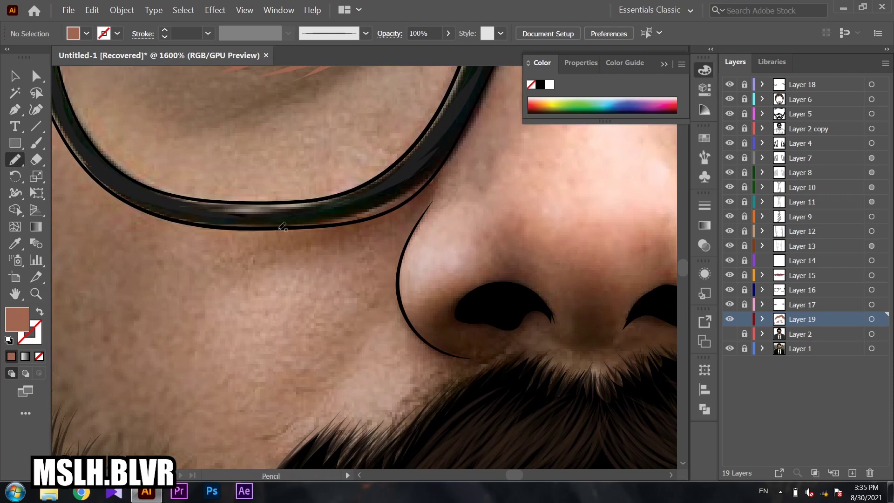
mouse_move(267, 242)
left_mouse_down()
mouse_move(205, 275)
mouse_move(228, 290)
mouse_move(357, 303)
mouse_move(272, 444)
mouse_move(387, 325)
left_mouse_up()
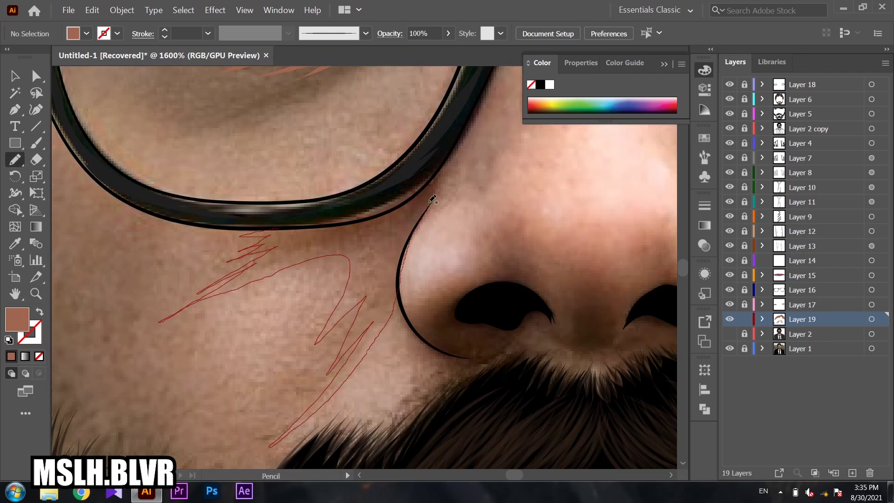
left_click_drag(305, 231, 275, 235)
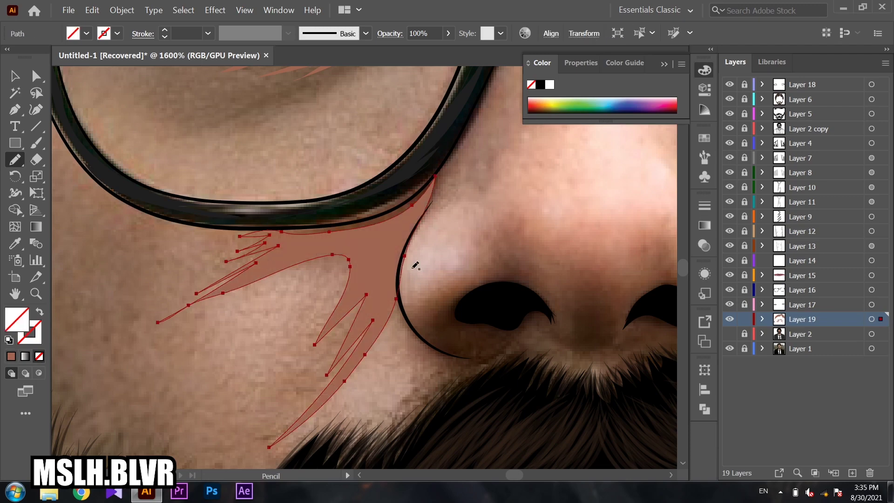
- Draw a filled shadow beside the nose running down into the beard
key("z")
scroll(375, 278, "down", 5)
scroll(361, 272, "up", 2)
scroll(361, 272, "up", 1)
key("n")
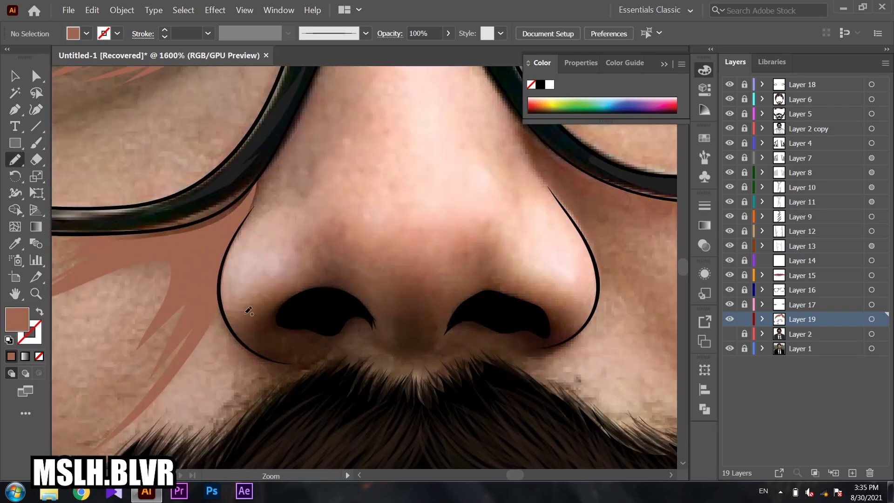
left_click_drag(287, 360, 332, 366)
left_click_drag(275, 300, 284, 308)
key("z")
left_click(361, 296, "alt")
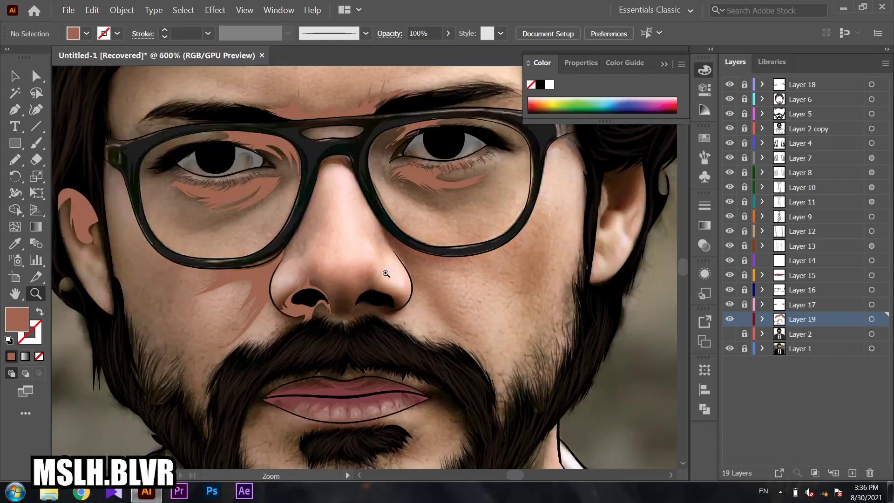
- Draw spiky filled shadows under and between the nostrils
left_click(386, 273)
left_click(305, 295)
key("n")
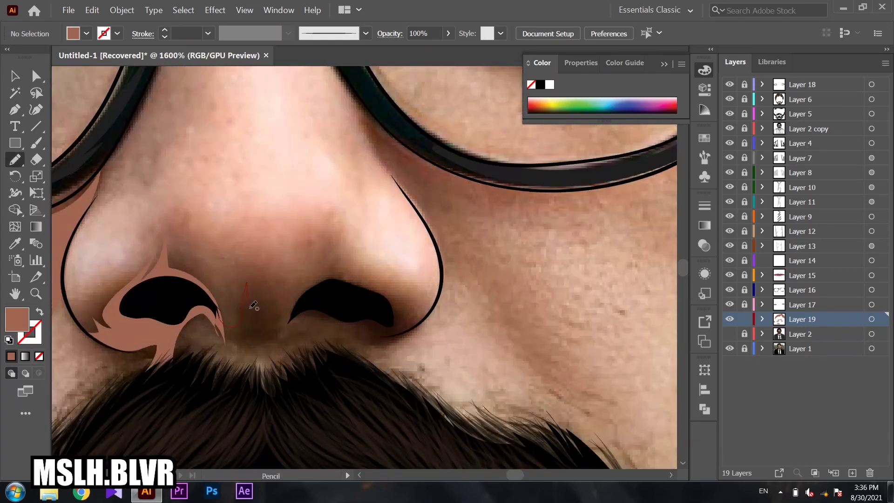
left_click_drag(253, 305, 273, 294)
left_click_drag(254, 348, 219, 321)
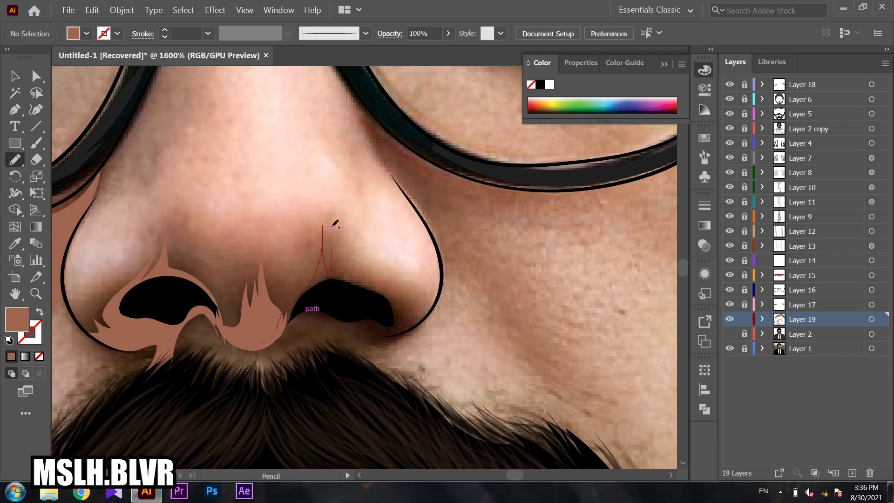
left_click_drag(336, 223, 386, 285)
left_click_drag(326, 318, 309, 306)
key("v")
- Draw a filled shadow from the glasses rim down the cheek
key("z")
left_click(357, 278, "alt")
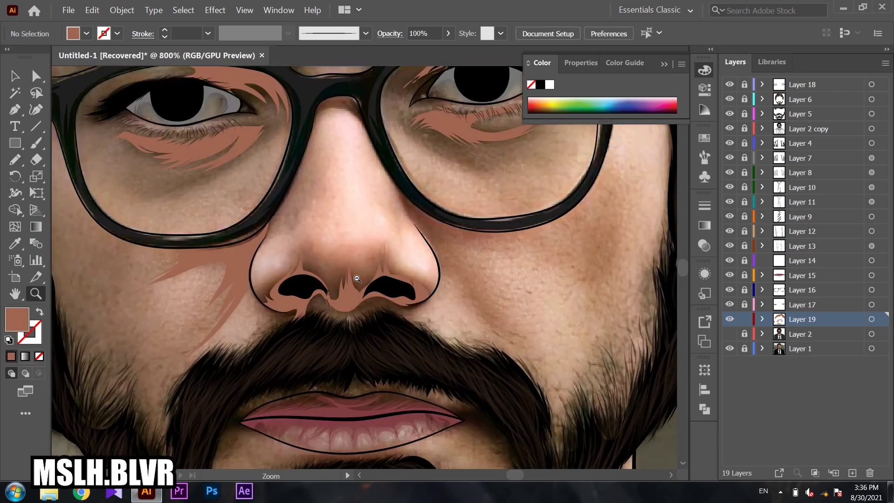
left_click(391, 212)
key("n")
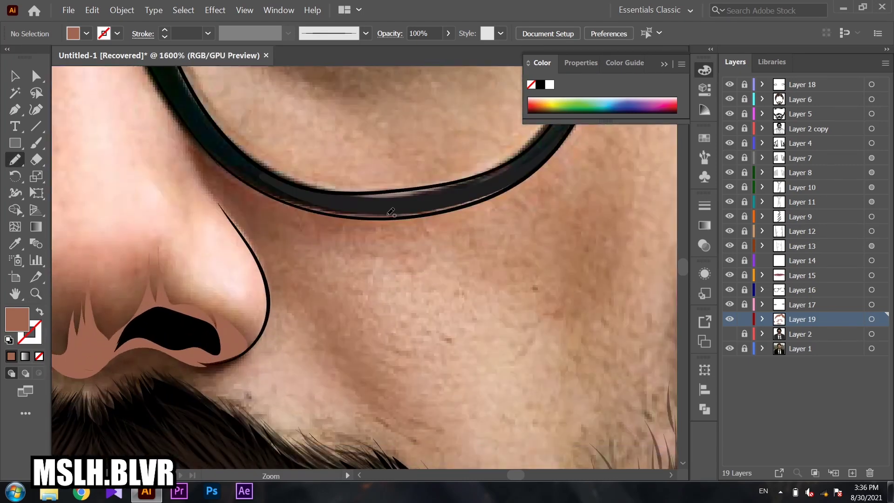
mouse_move(423, 217)
left_mouse_down()
mouse_move(393, 424)
mouse_move(245, 231)
left_mouse_up()
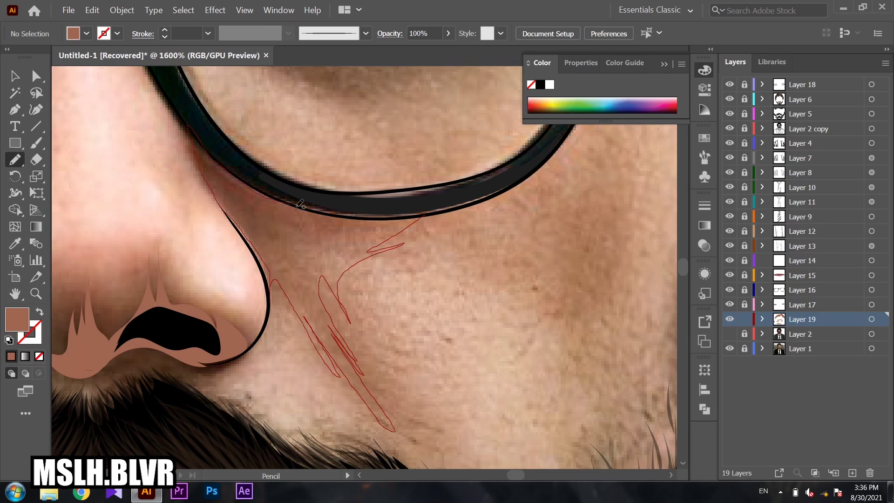
left_click_drag(413, 215, 415, 216)
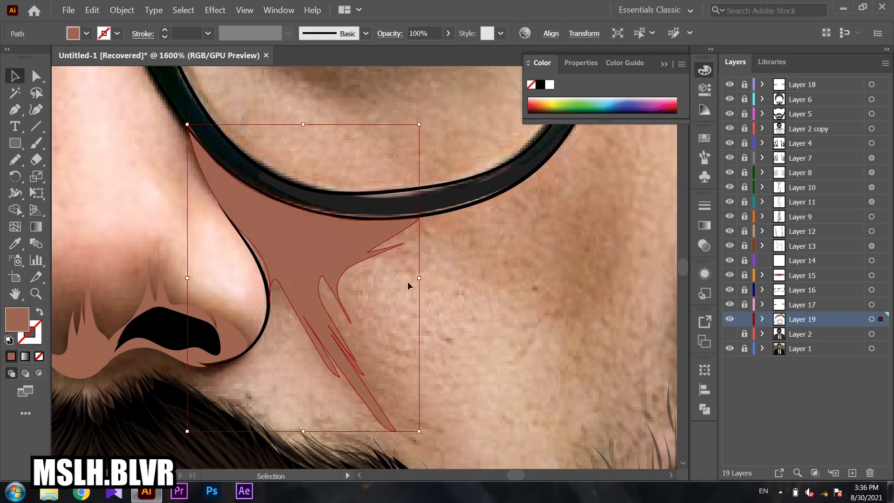
- Draw a jagged filled shadow down the edge of the nose bridge
key("ctrl+minus")
key("ctrl+minus")
key("ctrl+minus")
key("ctrl+plus")
key("ctrl+plus")
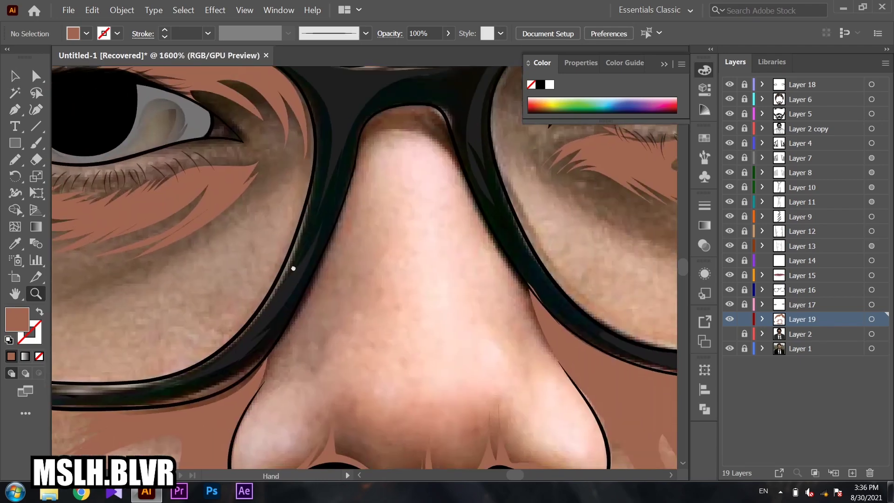
key("ctrl+plus")
left_click_drag(443, 173, 364, 146)
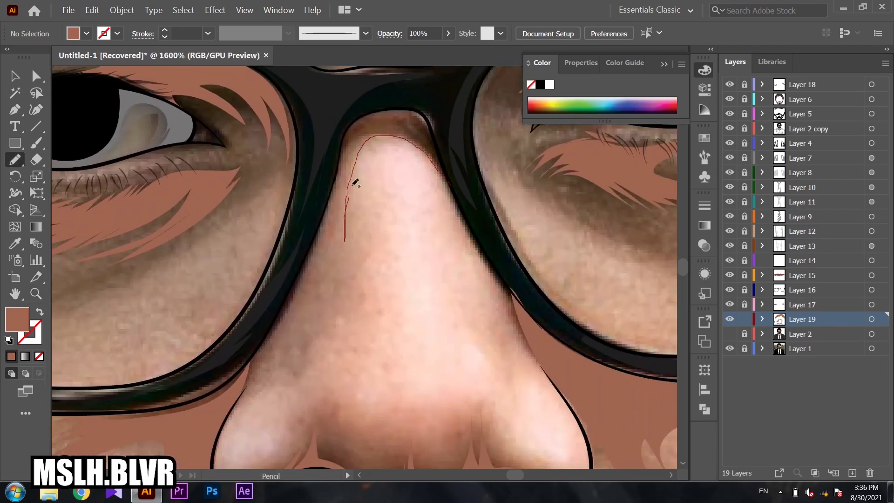
mouse_move(355, 182)
left_mouse_down()
mouse_move(350, 295)
mouse_move(334, 340)
left_mouse_up()
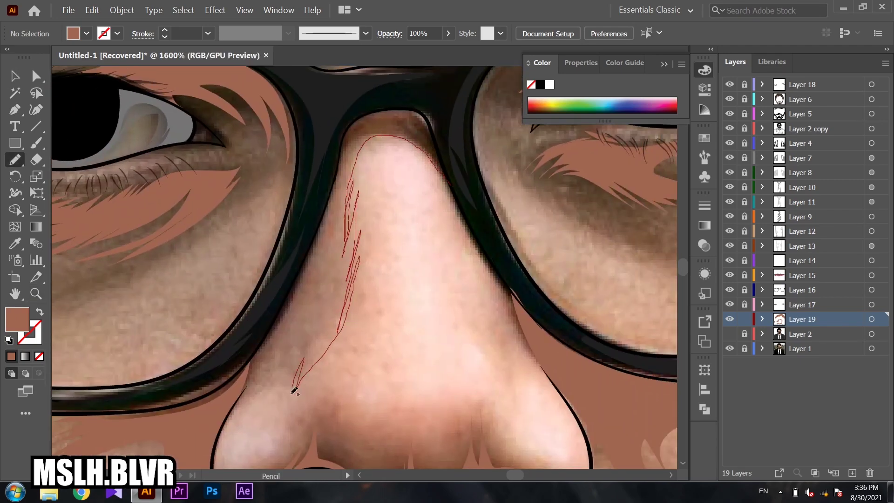
left_click_drag(292, 393, 281, 326)
left_click_drag(448, 169, 446, 173)
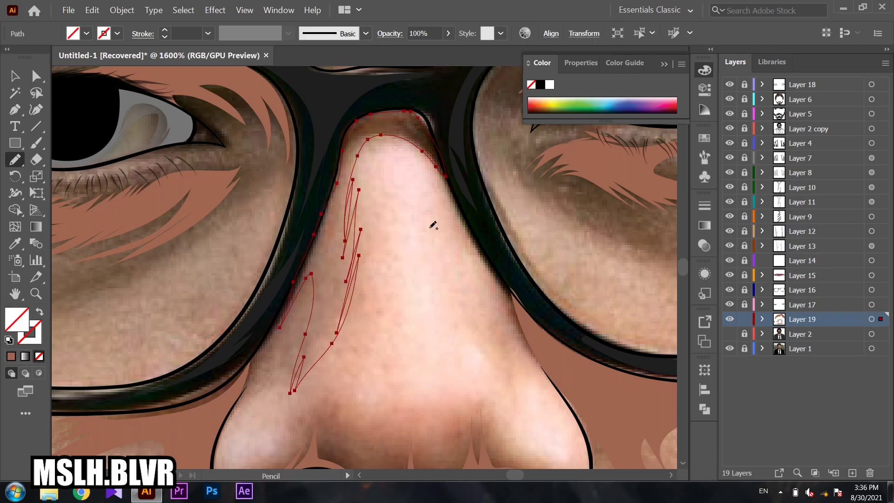
left_click(407, 254, "ctrl")
- Draw a zigzag filled shadow on the right cheek beside the ear
key("z")
left_click(379, 278, "alt")
left_click(399, 278, "alt")
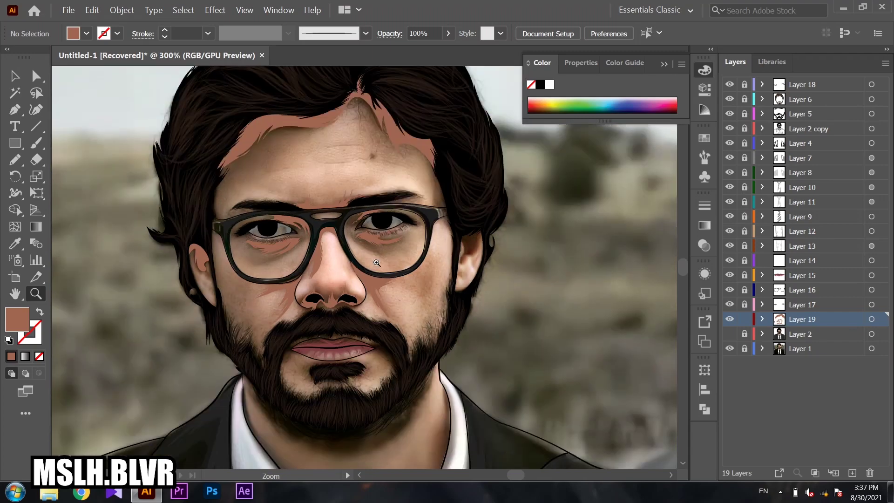
scroll(325, 255, "up", 5)
key("n")
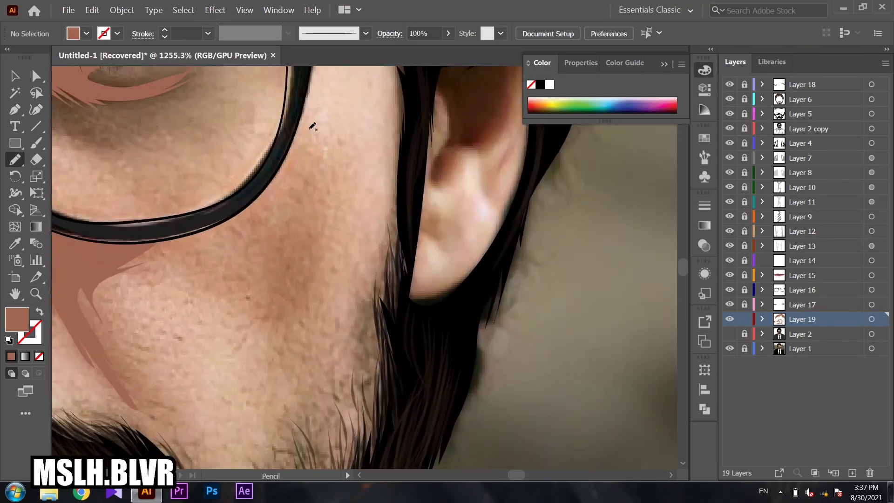
mouse_move(307, 124)
left_mouse_down()
mouse_move(300, 368)
mouse_move(235, 256)
mouse_move(205, 242)
left_mouse_up()
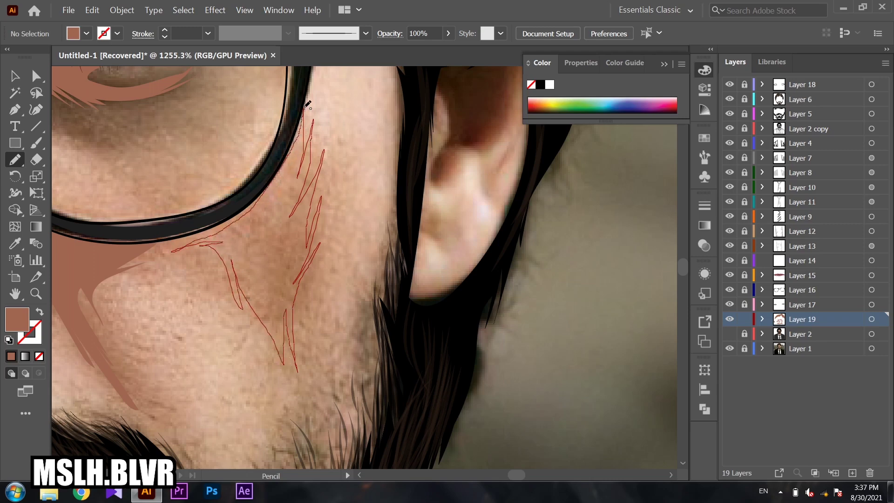
left_click_drag(307, 103, 308, 108)
key("z")
key("ctrl+minus")
key("ctrl+minus")
key("ctrl+minus")
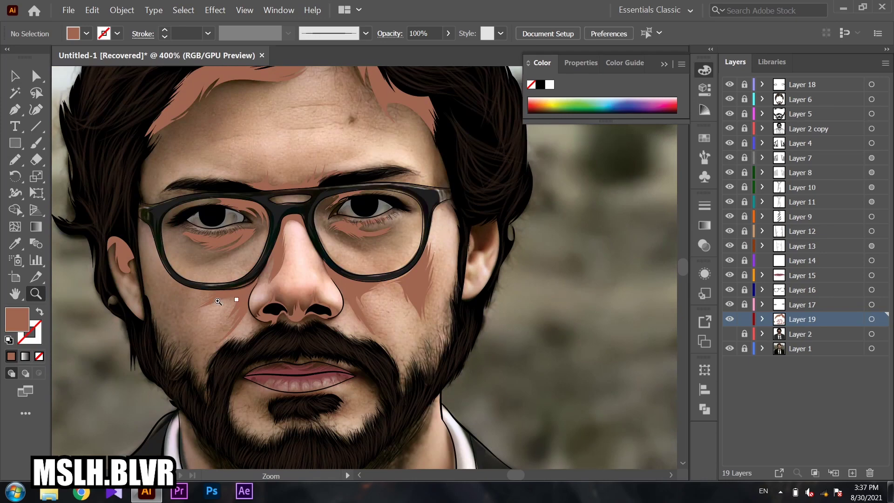
- Draw a zigzag filled shadow from the glasses frame down the cheek
left_click(239, 299)
left_click(381, 252)
key("n")
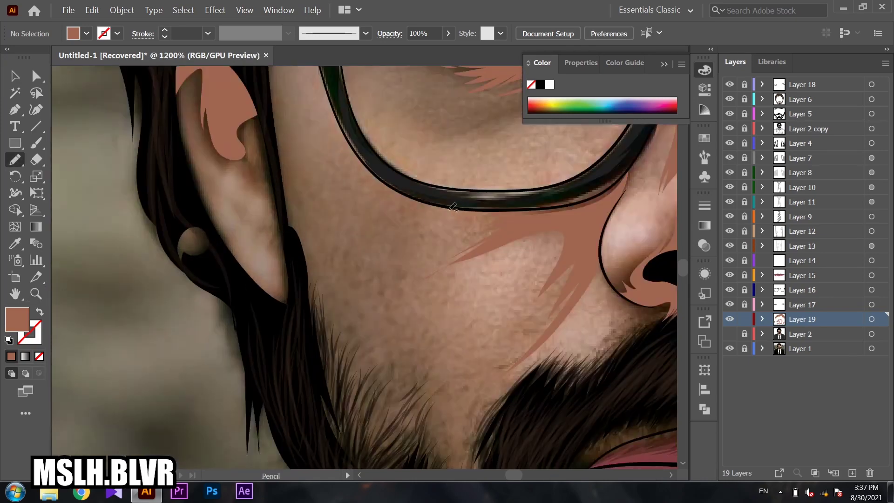
left_click_drag(453, 206, 382, 251)
left_click_drag(363, 298, 365, 163)
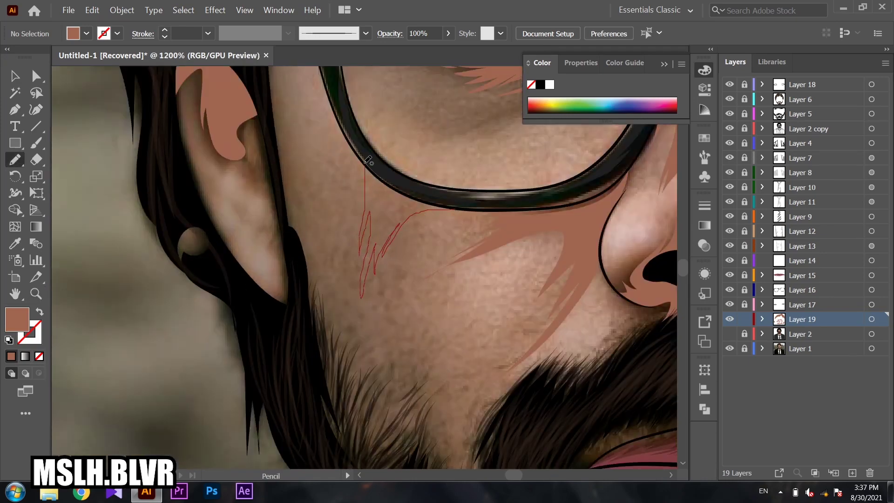
left_click_drag(459, 207, 454, 209)
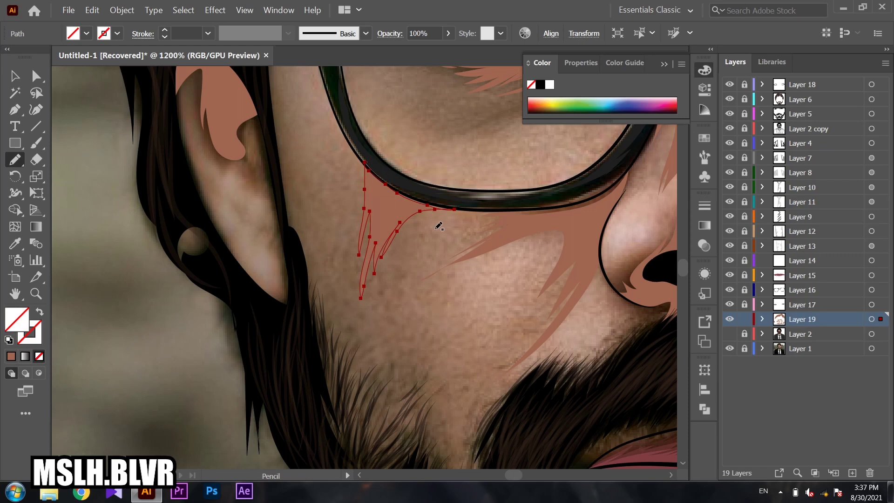
key("ctrl+shift+a")
- Draw a filled shadow shape inside the ear
key("z")
left_click(416, 253, "alt")
left_click_drag(425, 270, 466, 261)
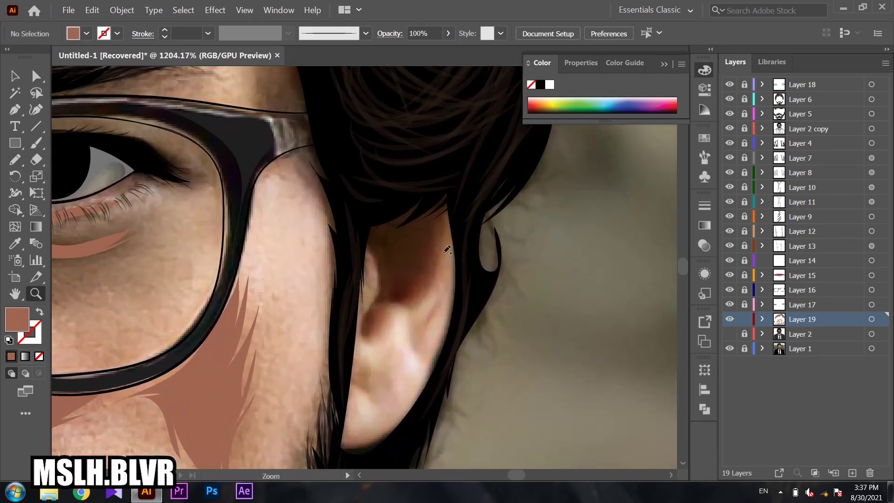
key("n")
mouse_move(455, 172)
left_mouse_down()
mouse_move(430, 253)
mouse_move(405, 175)
left_mouse_up()
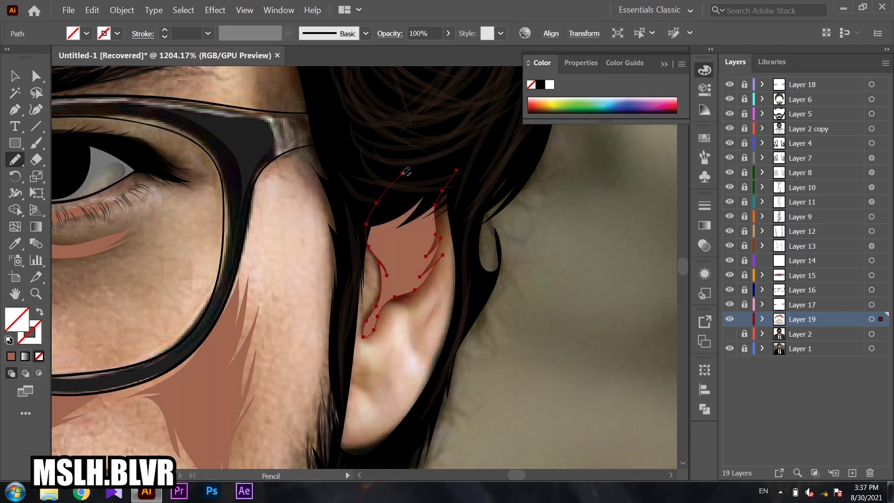
scroll(405, 182, "down", 3)
key("v")
key("ctrl+minus")
scroll(400, 279, "down", 1)
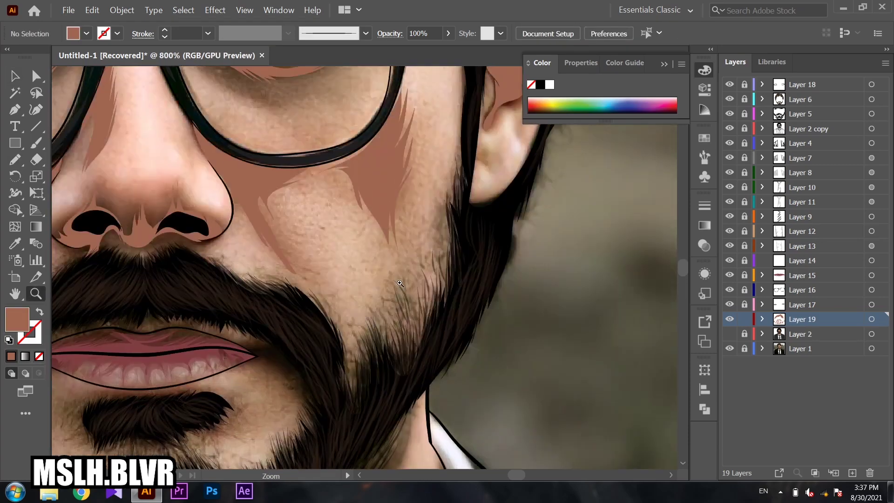
- Draw a filled shadow along the jaw beside the beard and review the lower face
key("ctrl+shift+a")
key("n")
mouse_move(461, 163)
left_mouse_down()
mouse_move(439, 259)
mouse_move(408, 221)
left_mouse_up()
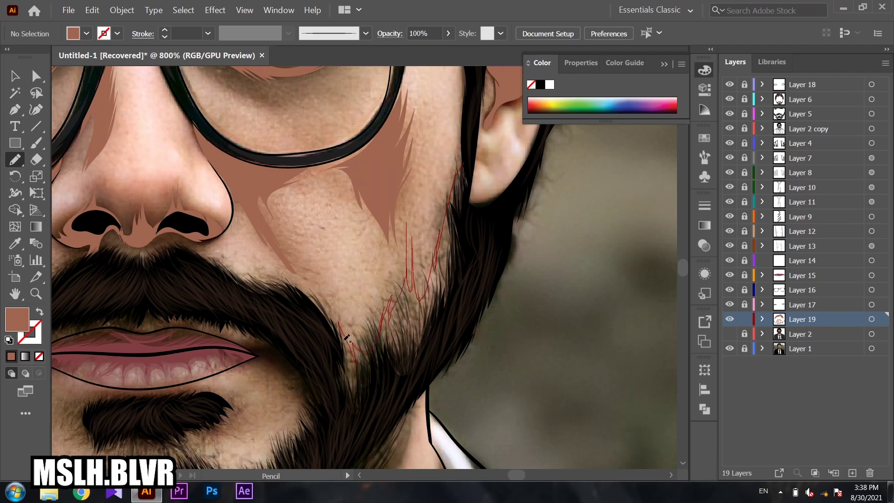
left_click_drag(468, 211, 468, 163)
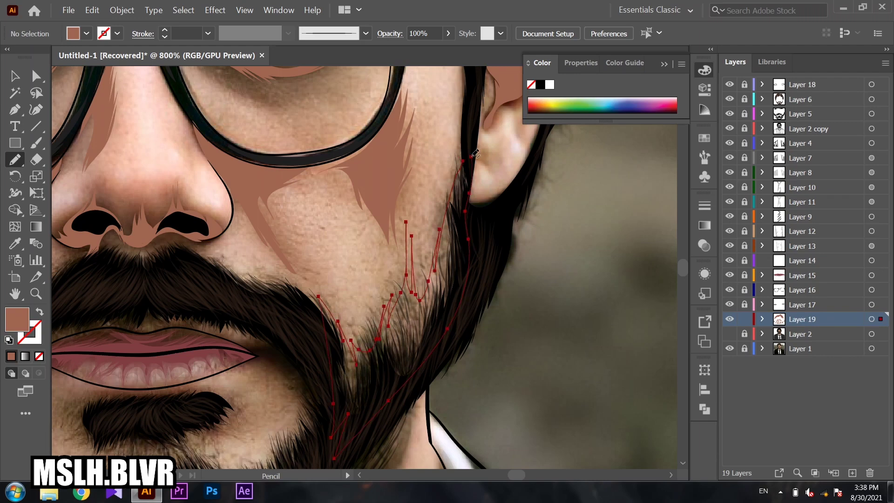
key("v")
key("z")
key("ctrl+minus")
left_click(338, 286)
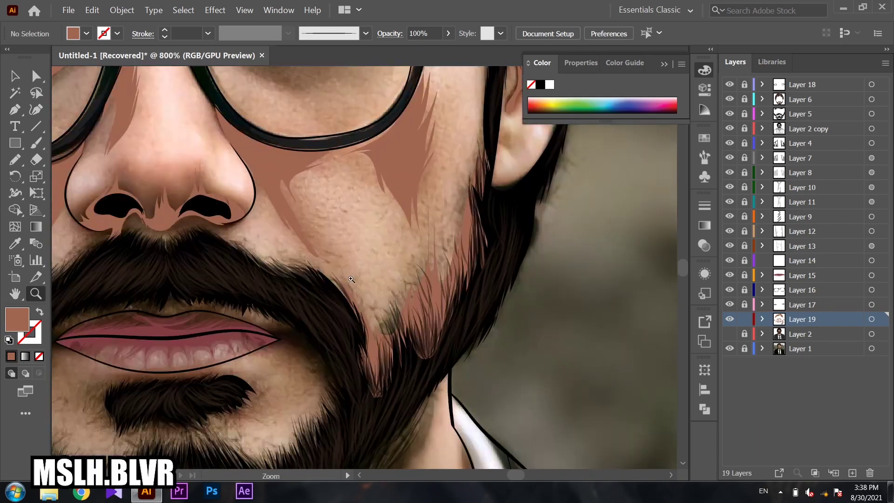
scroll(352, 280, "down", 3)
left_click(355, 270, "alt")
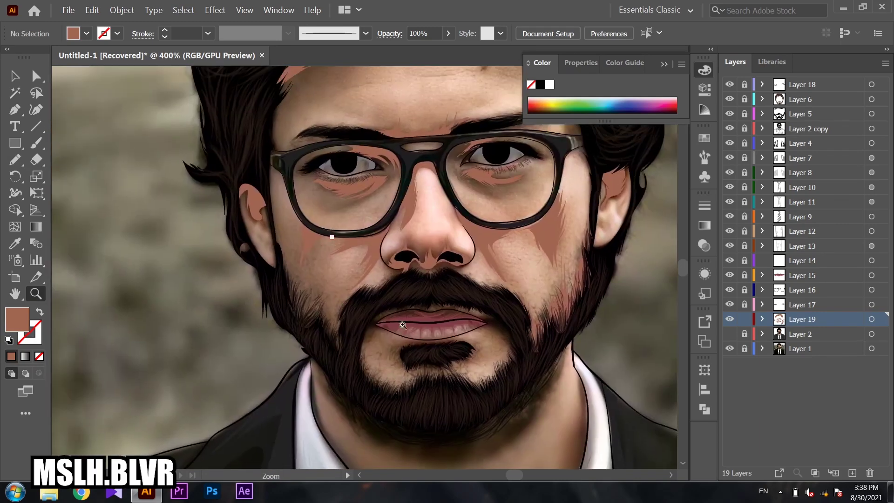
- Draw skin-tone zigzag strands along the left cheek's beard edge up toward the ear
left_click(326, 231)
key("n")
left_click_drag(166, 173, 162, 122)
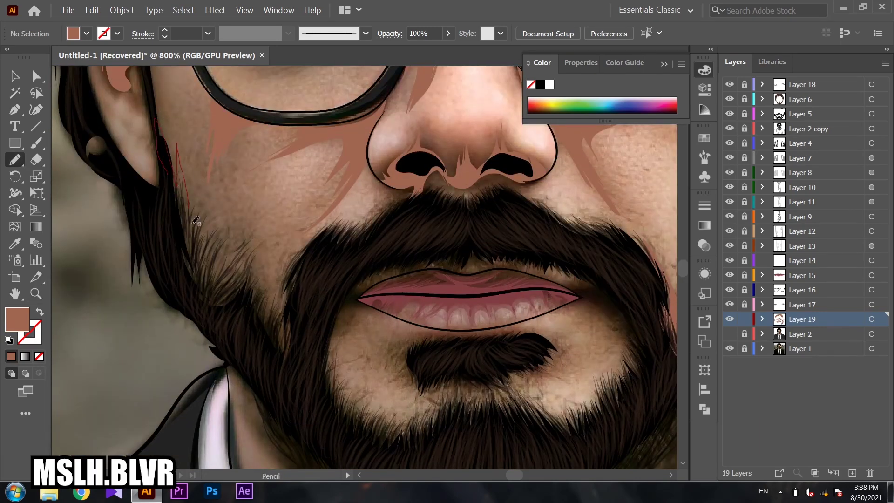
left_click_drag(195, 220, 252, 229)
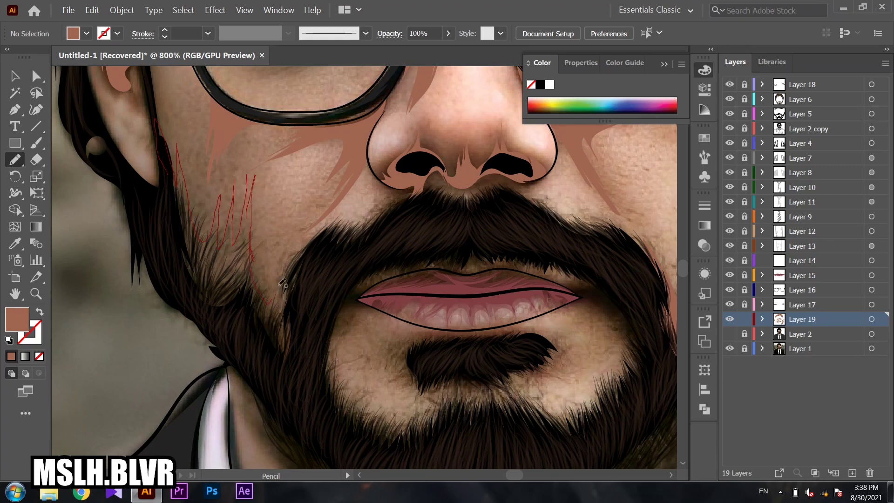
left_click_drag(281, 284, 320, 232)
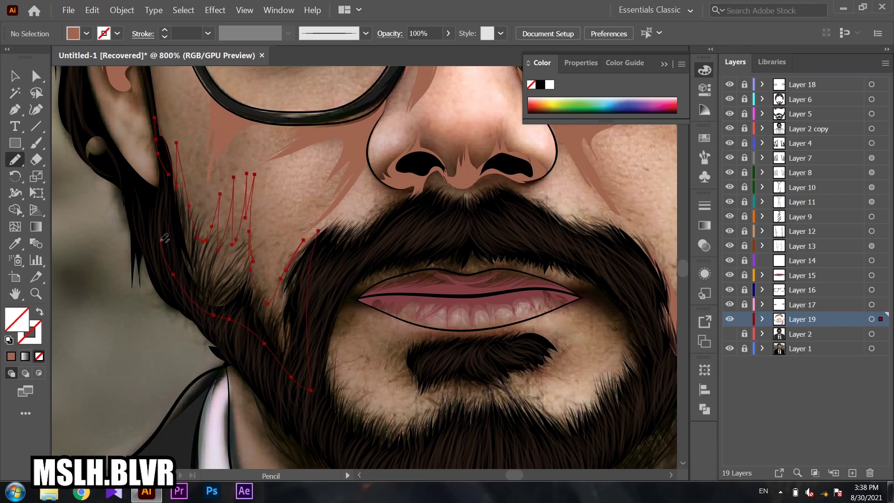
key("v")
key("ctrl+shift+a")
key("z")
left_click(437, 279, "alt")
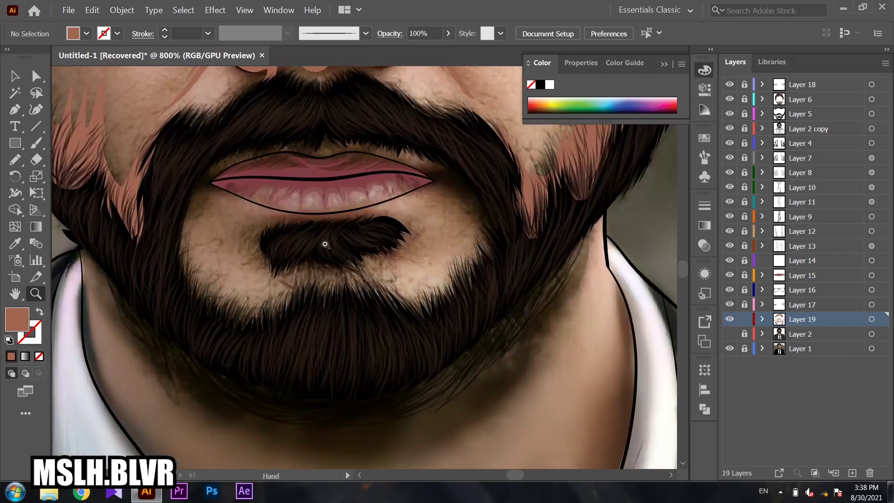
- Draw skin-tone strands around the moustache edge below the nose and above the lip
left_click(324, 244)
left_click(373, 259)
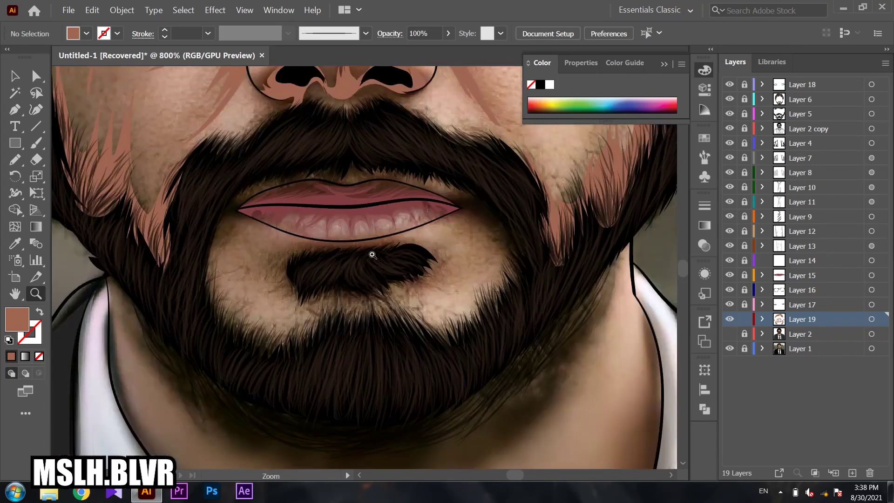
scroll(355, 200, "up", 3)
key("n")
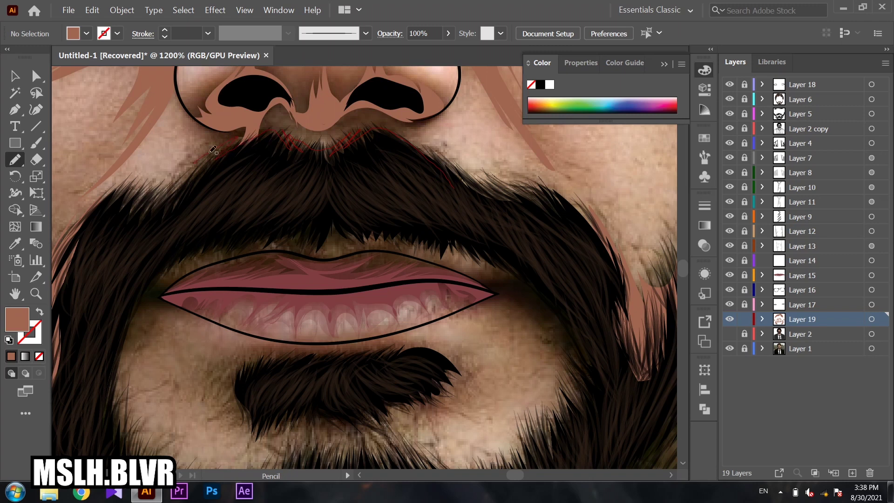
left_click_drag(141, 214, 132, 292)
left_click_drag(238, 239, 309, 241)
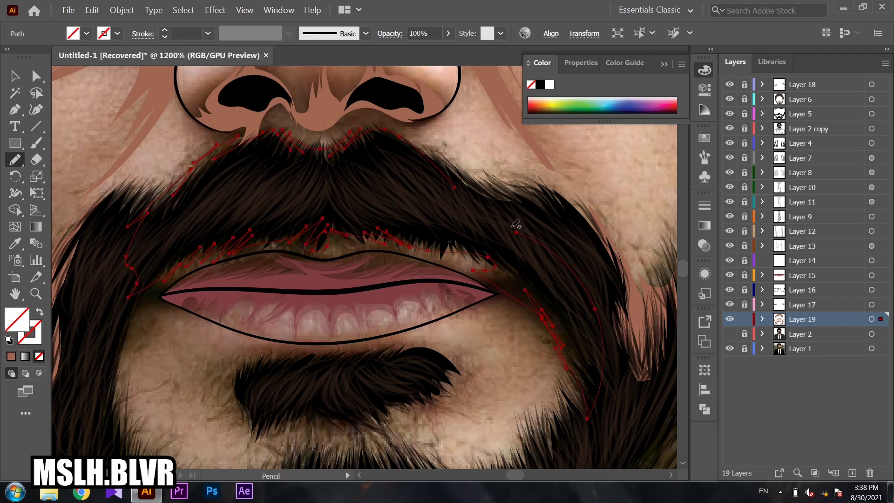
scroll(539, 239, "down", 1)
- Draw skin-tone strands near the lip corner and down the left side of the chin
key("z")
left_click(287, 286, "alt")
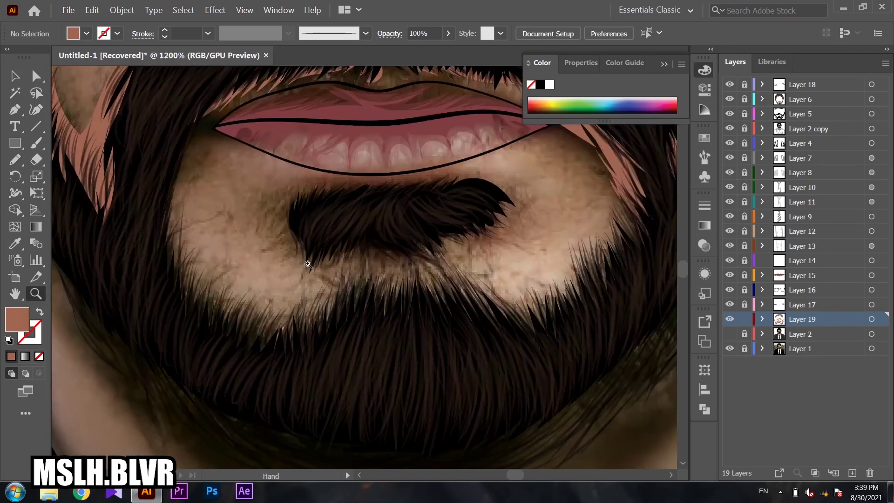
key("n")
left_click_drag(211, 144, 247, 195)
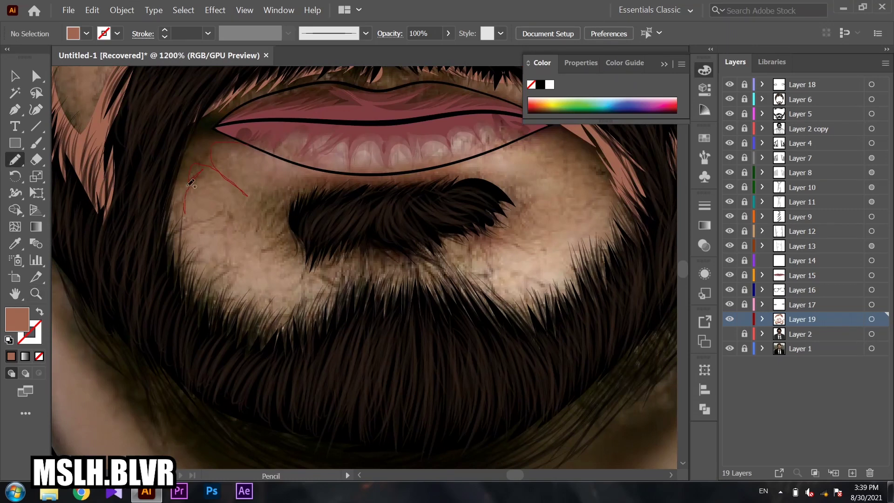
left_click_drag(190, 182, 170, 284)
mouse_move(184, 247)
left_mouse_down()
mouse_move(205, 303)
mouse_move(296, 301)
left_mouse_up()
- Draw strands around the dark patch under the lip and along the right lower beard edge
left_click_drag(345, 257, 281, 247)
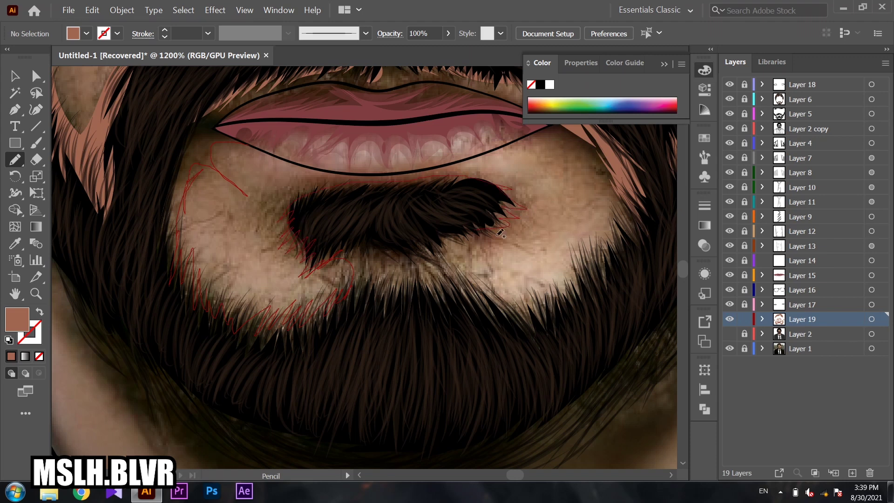
mouse_move(467, 251)
left_mouse_down()
mouse_move(512, 300)
mouse_move(589, 254)
mouse_move(620, 223)
mouse_move(508, 379)
mouse_move(187, 321)
mouse_move(224, 89)
left_mouse_up()
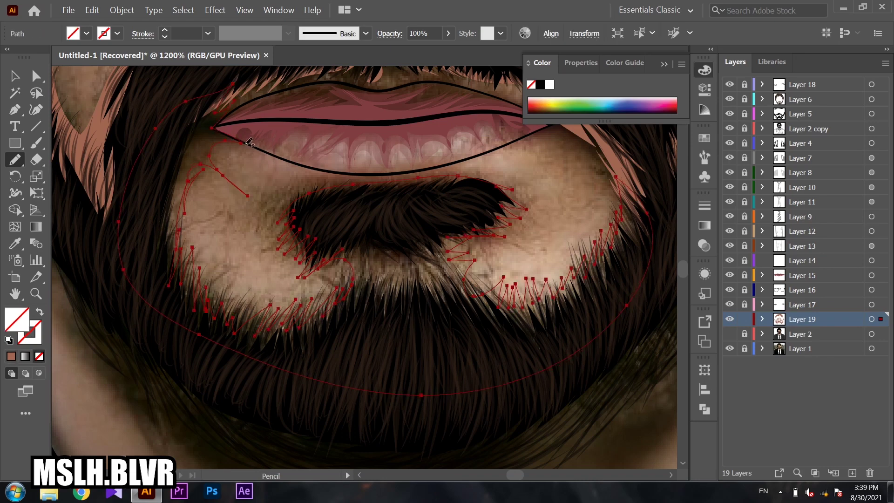
key("z")
left_click(383, 272, "alt")
left_click(383, 272, "alt")
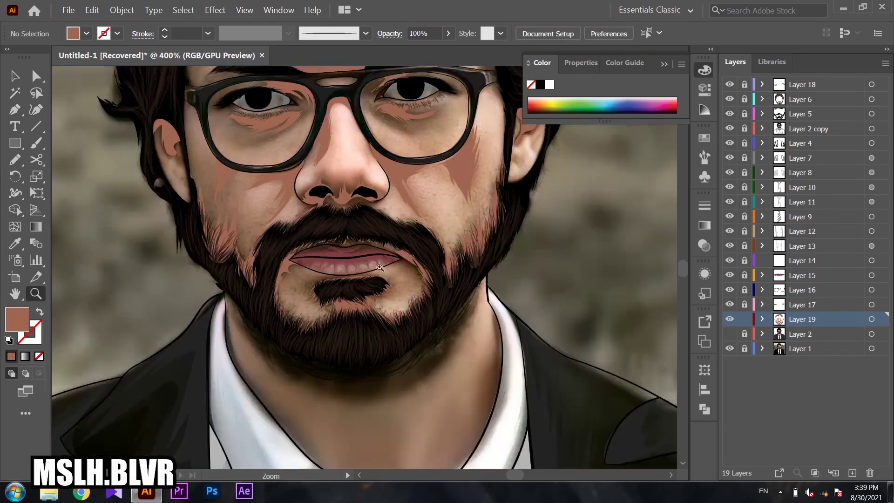
- Zoom to the beard and neck and draw skin-tone strands along the beard's underside
left_click(341, 250, "alt")
left_click(342, 250, "alt")
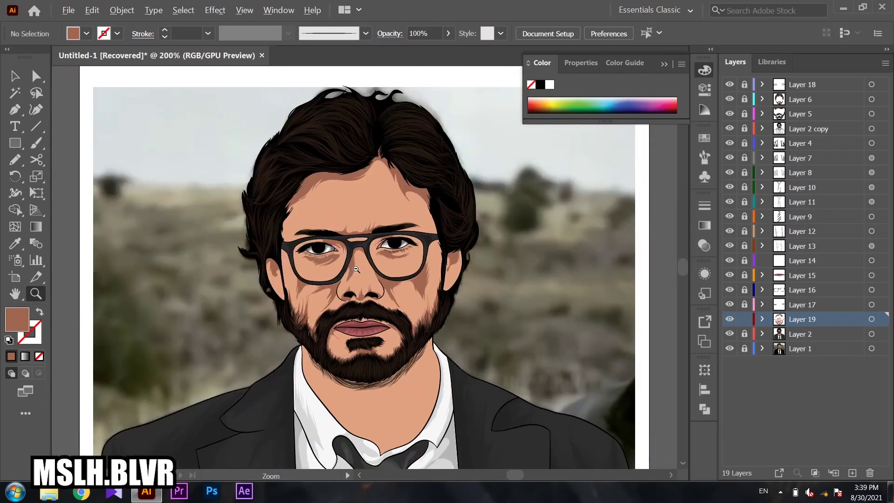
left_click(435, 291, "alt")
left_click(399, 290, "alt")
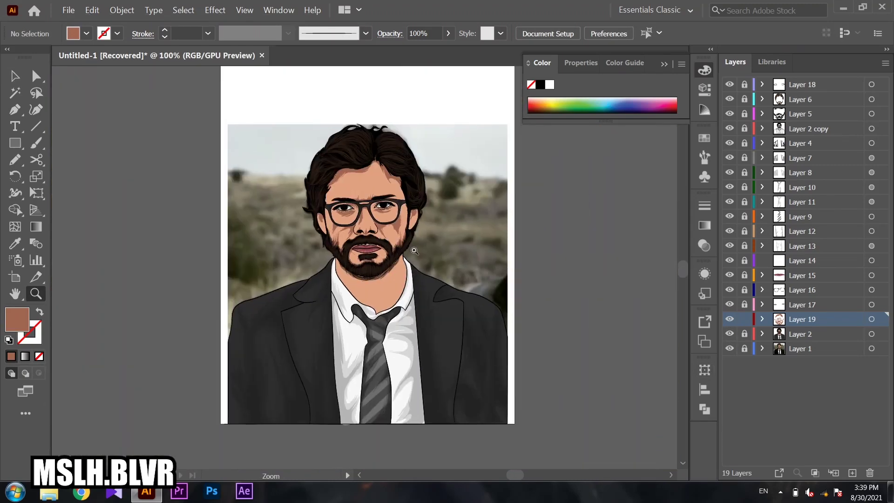
mouse_move(399, 289)
left_mouse_down()
mouse_move(447, 289)
mouse_move(456, 301)
left_mouse_up()
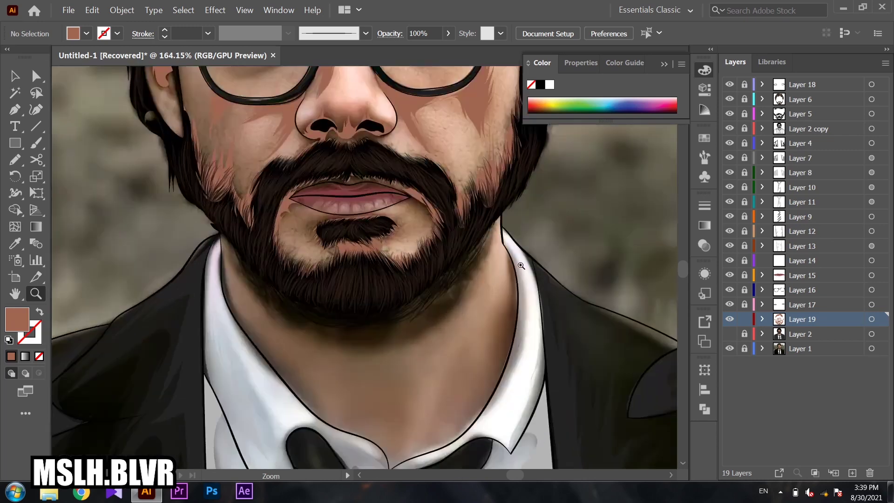
key("n")
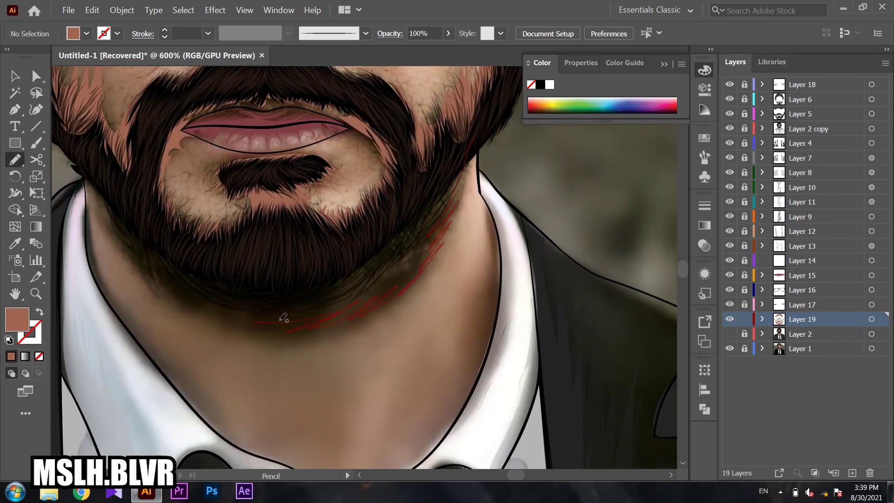
left_click_drag(119, 231, 99, 178)
key("v")
key("ctrl+a")
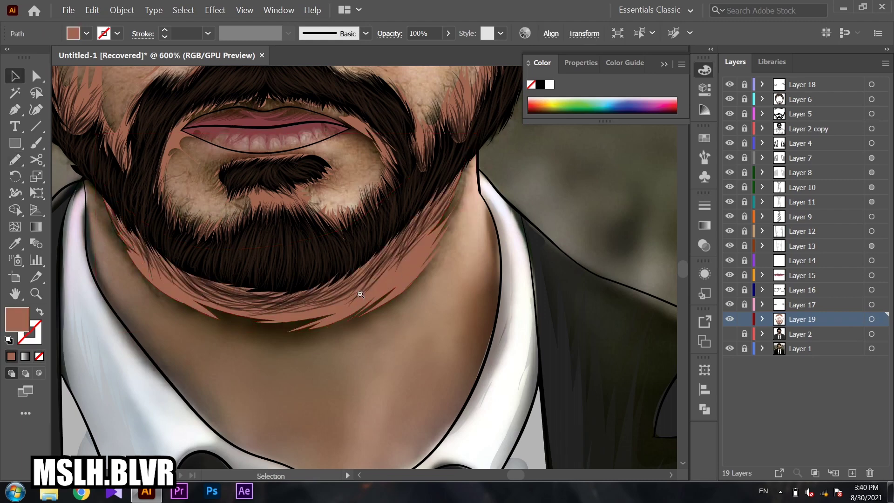
scroll(360, 295, "up", 3)
scroll(360, 294, "down", 1)
- Draw a closed neck shadow down to the collar and another down the neck's right side
key("n")
mouse_move(364, 398)
left_mouse_down()
mouse_move(354, 307)
mouse_move(208, 225)
mouse_move(205, 256)
mouse_move(227, 341)
left_mouse_up()
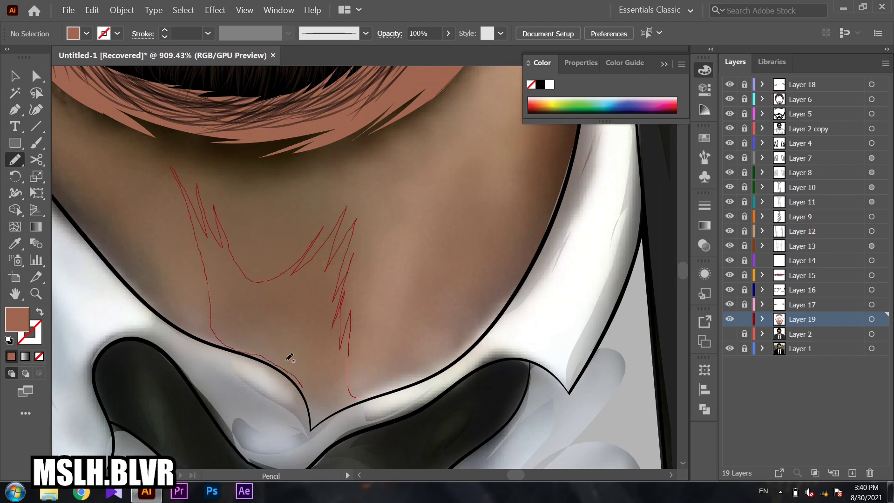
mouse_move(287, 358)
left_mouse_down()
mouse_move(303, 349)
mouse_move(311, 419)
left_mouse_up()
left_click_drag(368, 397, 358, 398)
key("ctrl+minus")
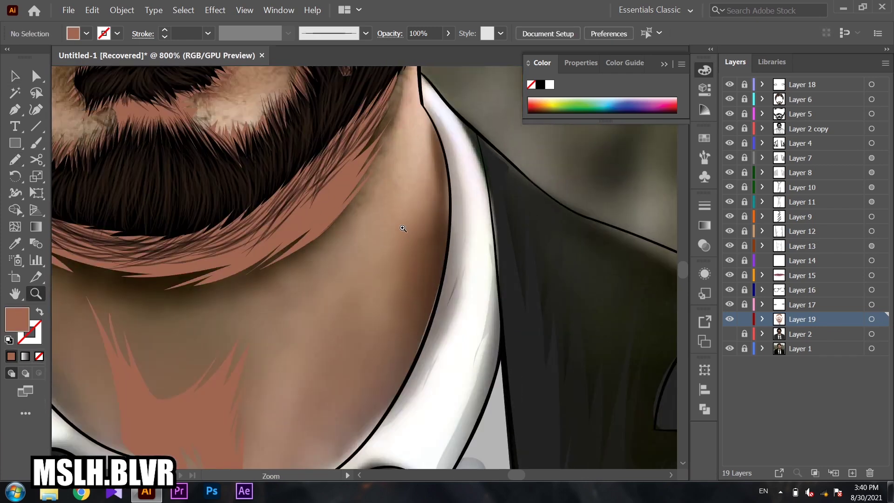
key("ctrl+minus")
key("n")
mouse_move(394, 146)
left_mouse_down()
mouse_move(347, 335)
mouse_move(366, 349)
left_mouse_up()
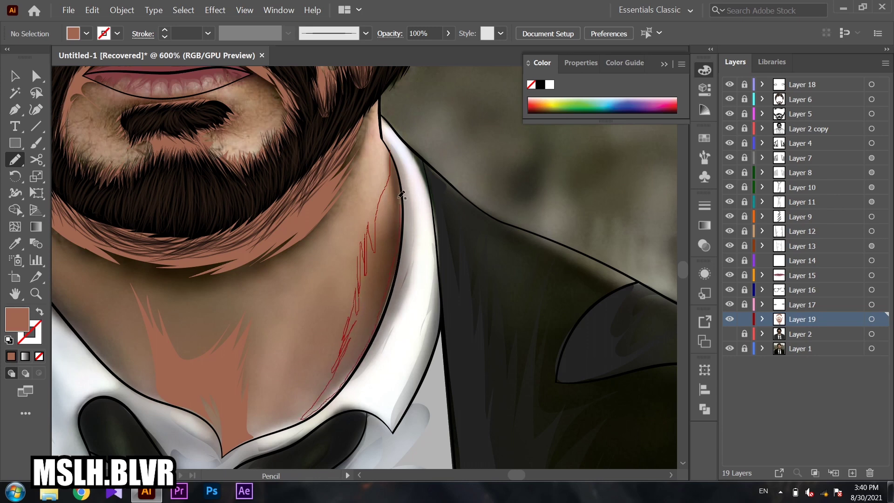
key("z")
- Draw strands along the left neck edge by the collar, then zoom out to the whole portrait
key("ctrl+minus")
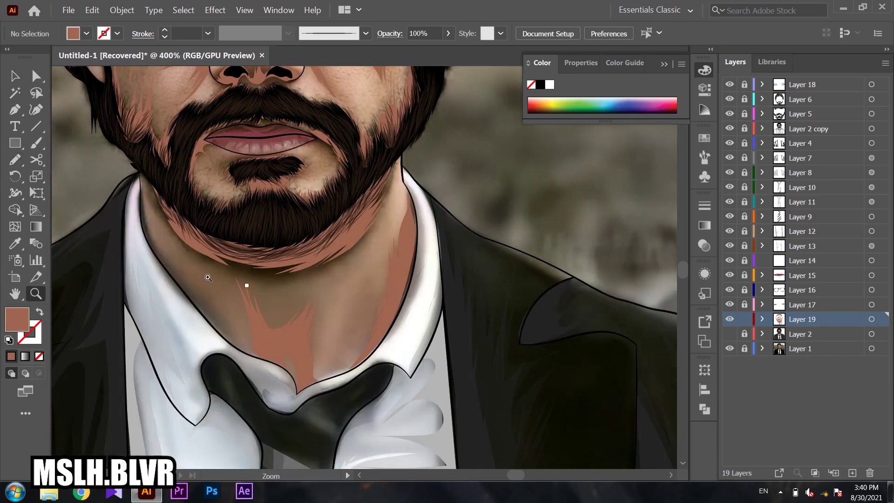
left_click(375, 251)
left_click_drag(375, 252, 320, 272)
key("n")
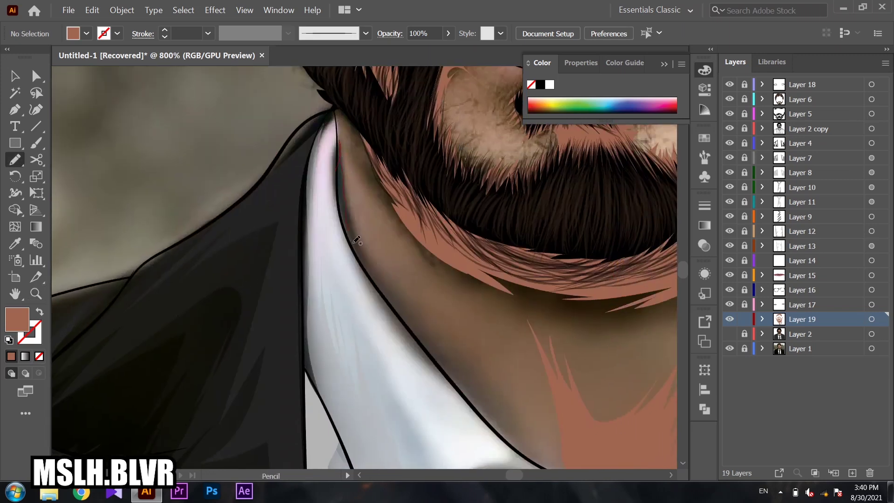
mouse_move(356, 240)
left_mouse_down()
mouse_move(467, 356)
mouse_move(526, 435)
mouse_move(485, 410)
mouse_move(405, 307)
left_mouse_up()
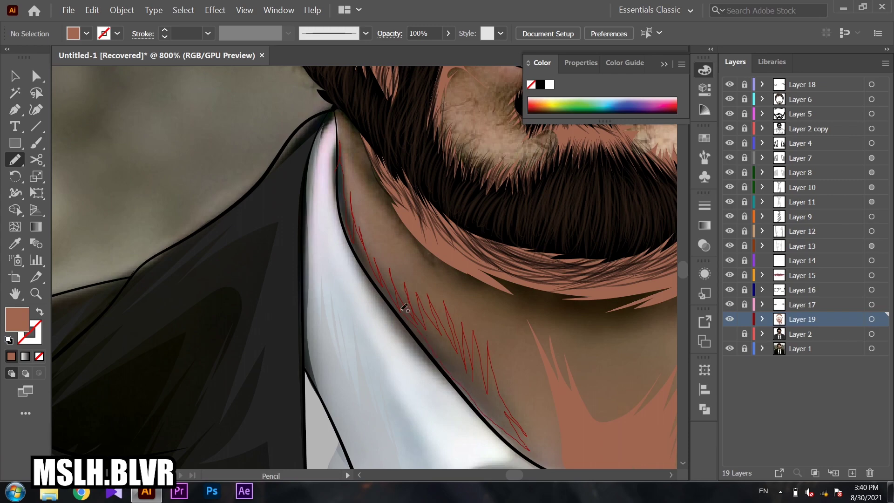
left_click_drag(342, 184, 347, 185)
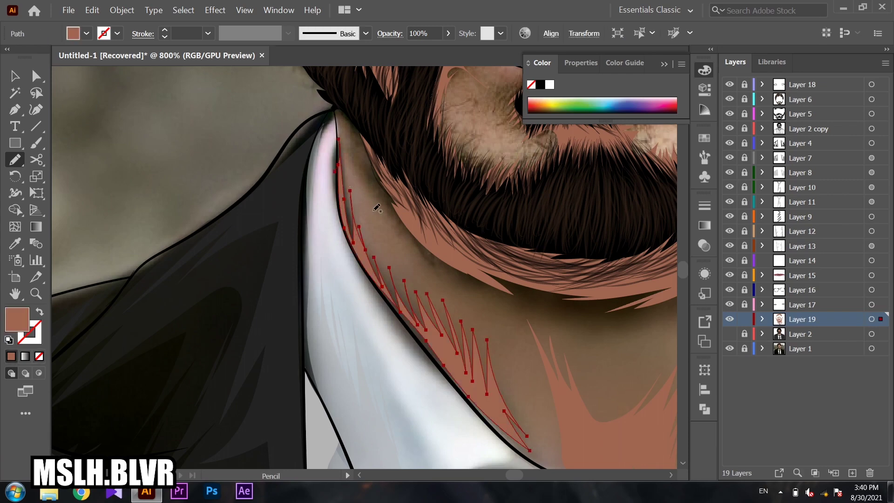
key("z")
left_click(399, 259, "alt")
left_click(399, 259, "alt")
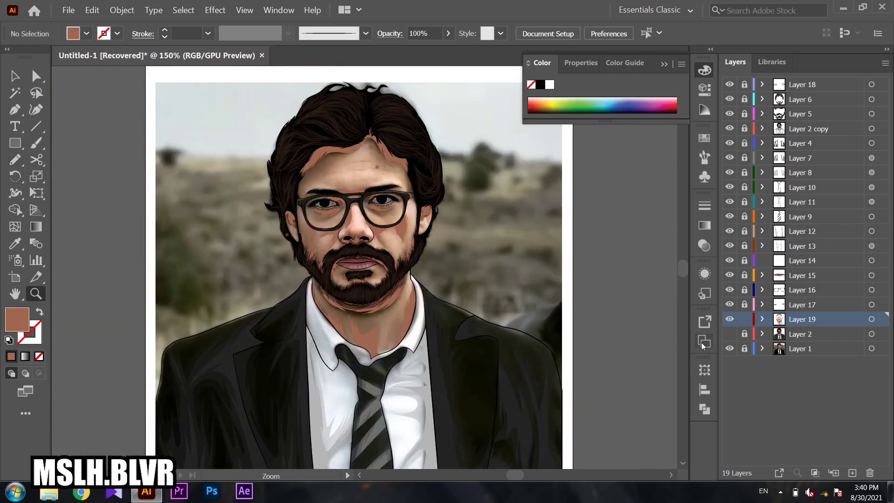
key("ctrl+minus")
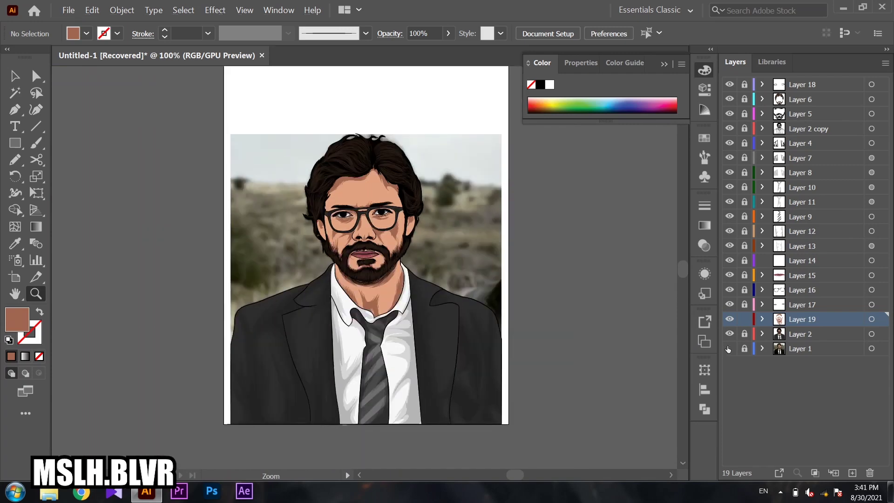
- Add a new layer above Layer 2 and set its opacity to 50%
left_click(729, 349)
left_click(729, 349)
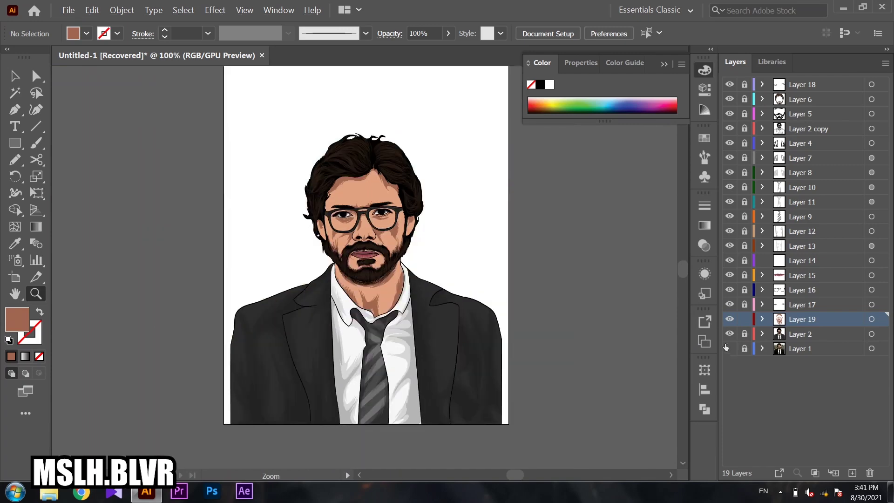
left_click(833, 334)
left_click(852, 473)
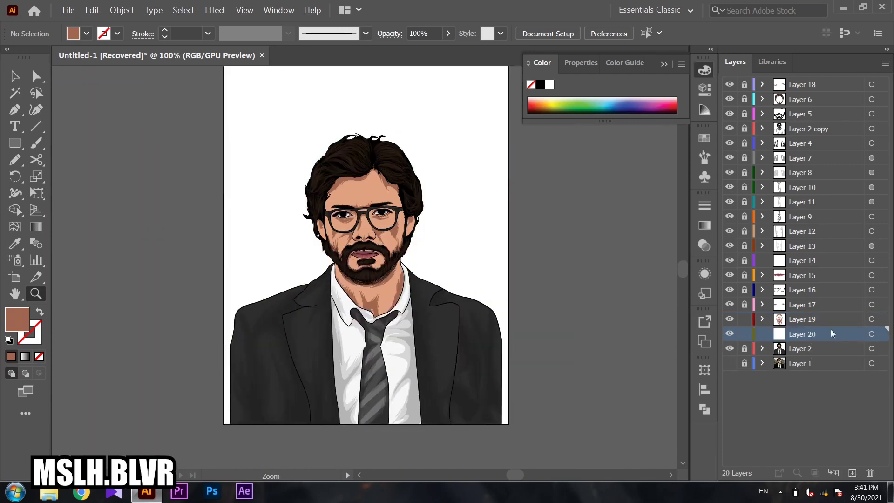
left_click(385, 32)
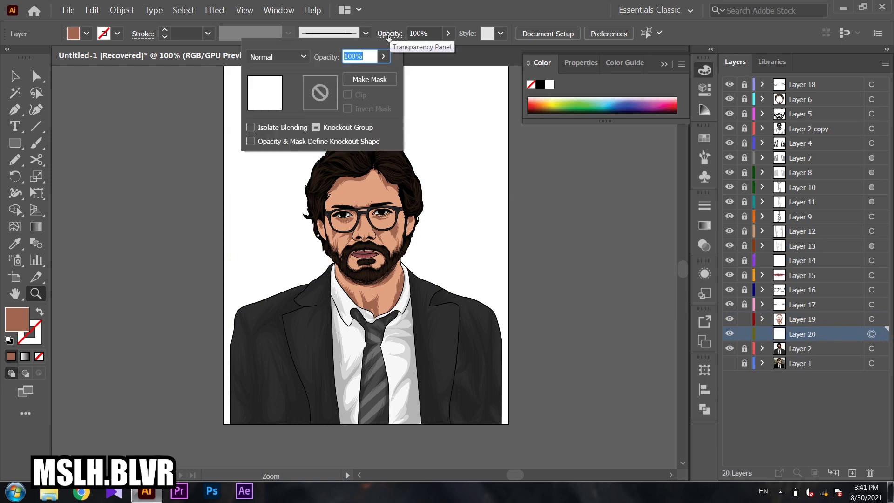
type("50")
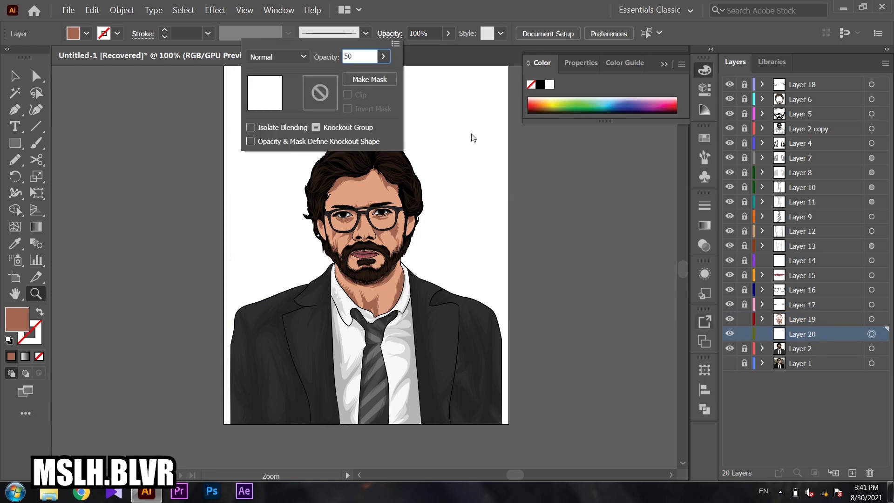
key("Return")
- Hide the drawn skin-tone layer and show the reference photo under the face
left_click(371, 226)
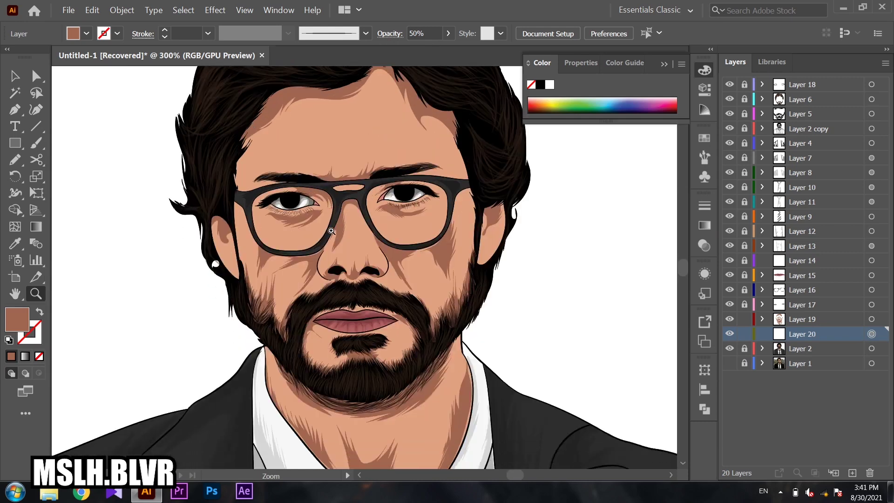
left_click(729, 349)
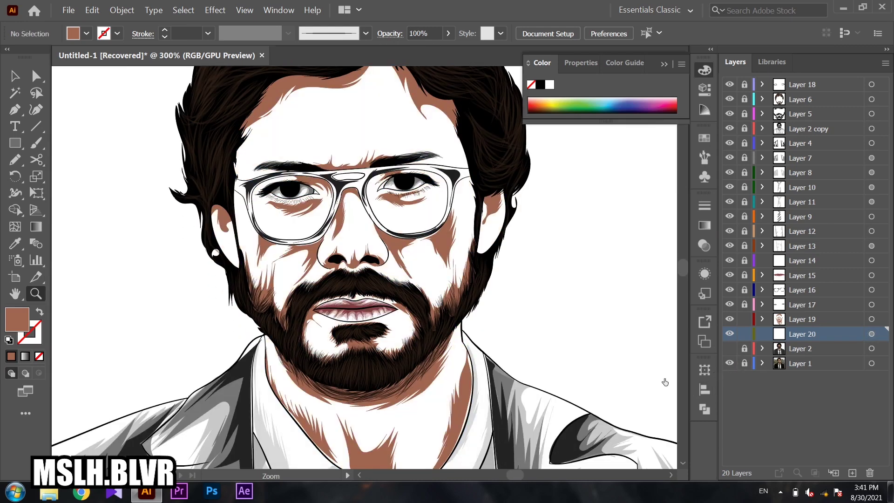
left_click(118, 172)
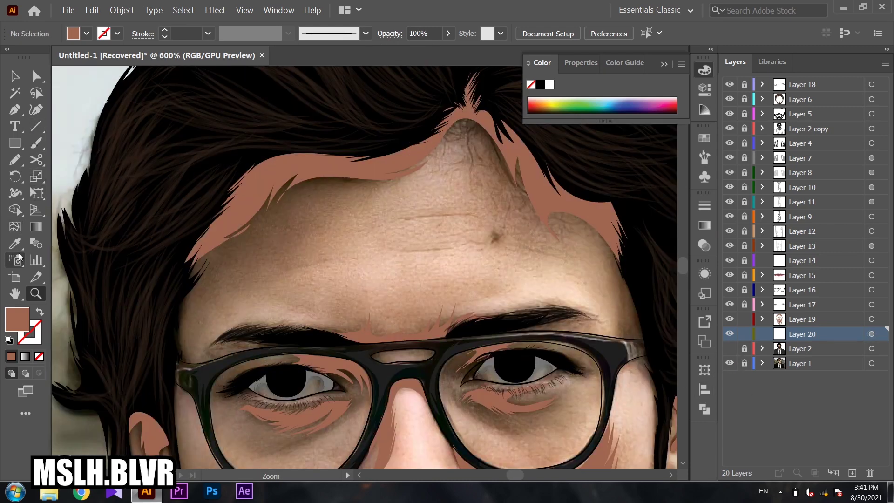
- Trace a wrinkle stroke loop along the hairline from temple across the forehead
left_click(14, 159)
left_click_drag(172, 328, 228, 264)
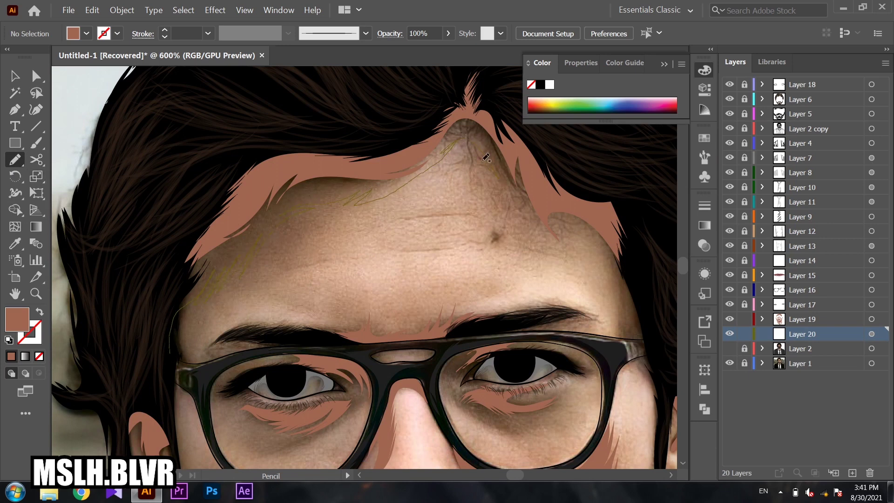
mouse_move(451, 211)
left_mouse_down()
mouse_move(505, 229)
mouse_move(427, 246)
left_mouse_up()
left_click_drag(558, 254, 571, 239)
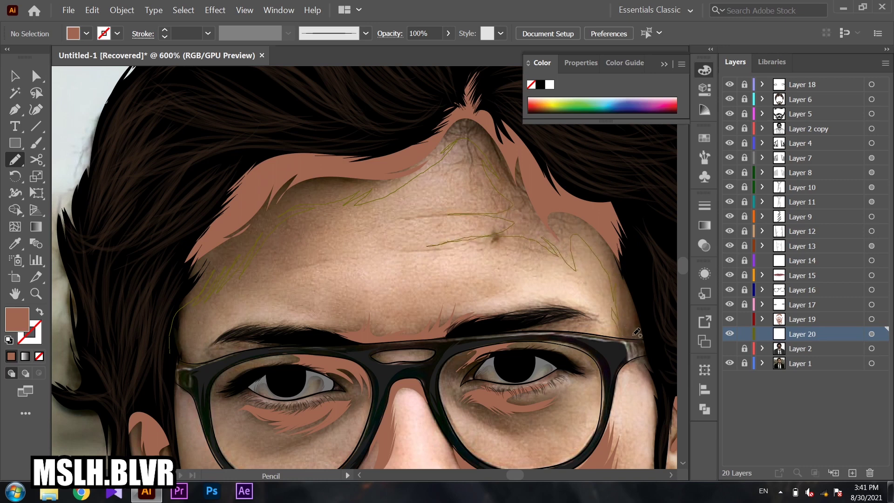
left_click_drag(637, 332, 169, 353)
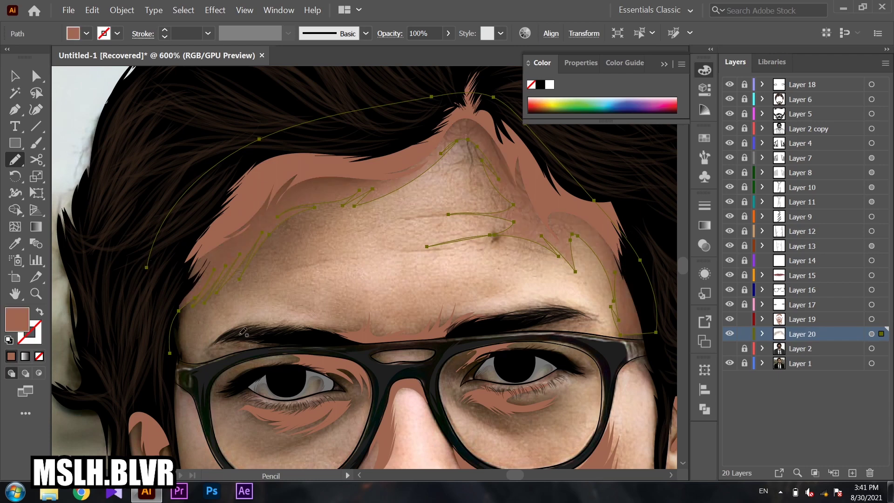
left_click(343, 270, "ctrl")
scroll(292, 247, "down", 2)
scroll(292, 247, "up", 2)
scroll(291, 248, "up", 2)
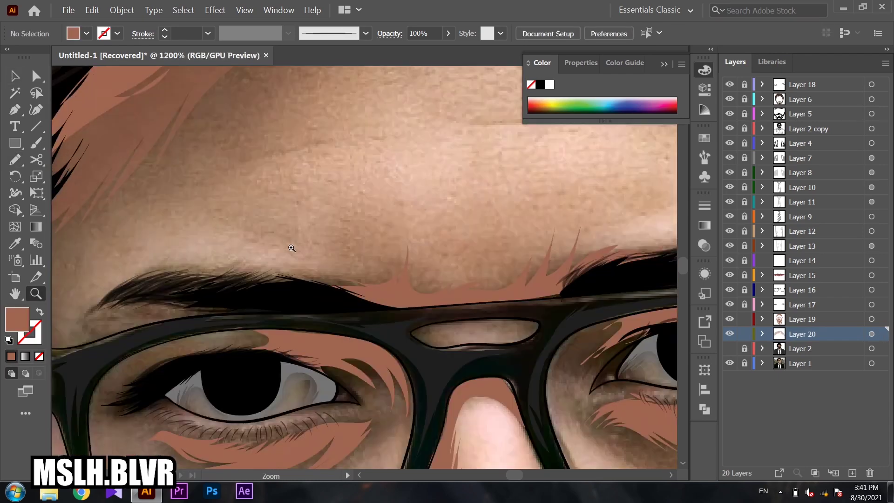
- Draw wrinkle strokes just above both eyebrows and along the eyebrow's lower edge
key("n")
mouse_move(251, 294)
left_mouse_down()
mouse_move(388, 254)
mouse_move(417, 200)
mouse_move(454, 261)
left_mouse_up()
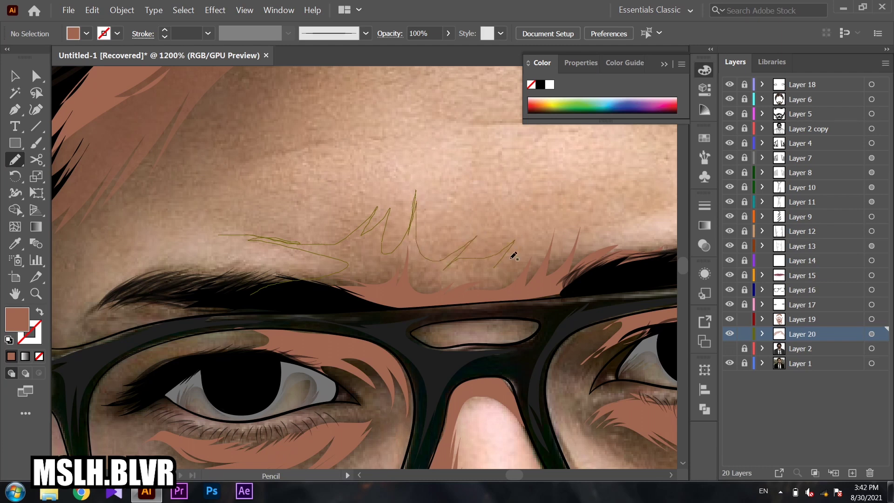
mouse_move(512, 256)
left_mouse_down()
mouse_move(548, 210)
mouse_move(565, 206)
mouse_move(585, 226)
mouse_move(635, 197)
mouse_move(626, 234)
mouse_move(658, 238)
left_mouse_up()
mouse_move(659, 238)
left_mouse_down()
mouse_move(445, 227)
mouse_move(561, 215)
left_mouse_up()
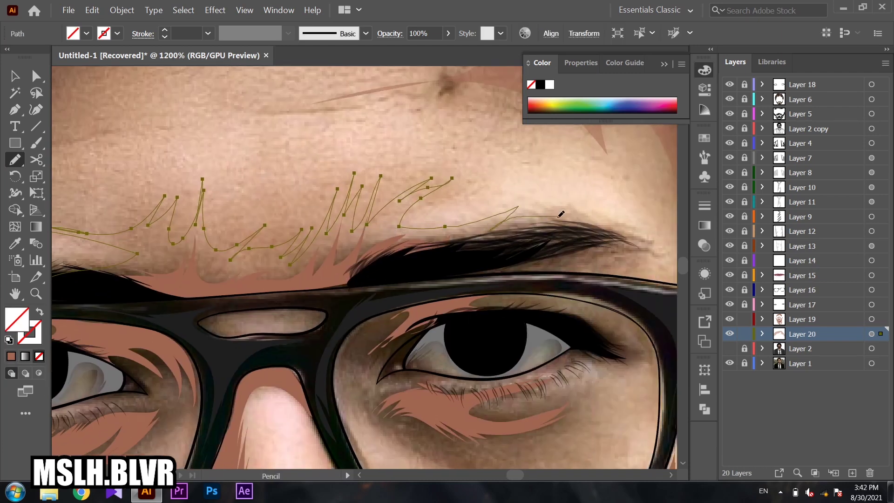
left_click_drag(597, 254, 374, 270)
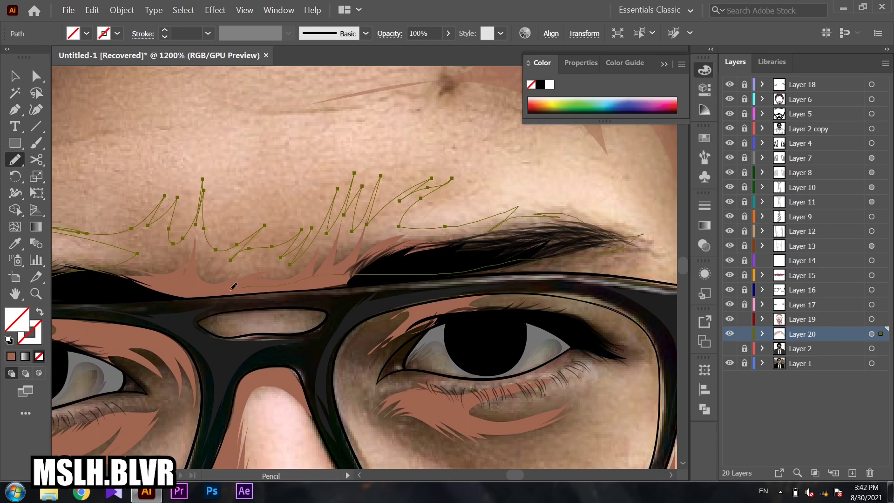
key("ctrl+shift+a")
- Trace a filled shape inside the glasses' bridge opening
left_click(337, 252, "alt")
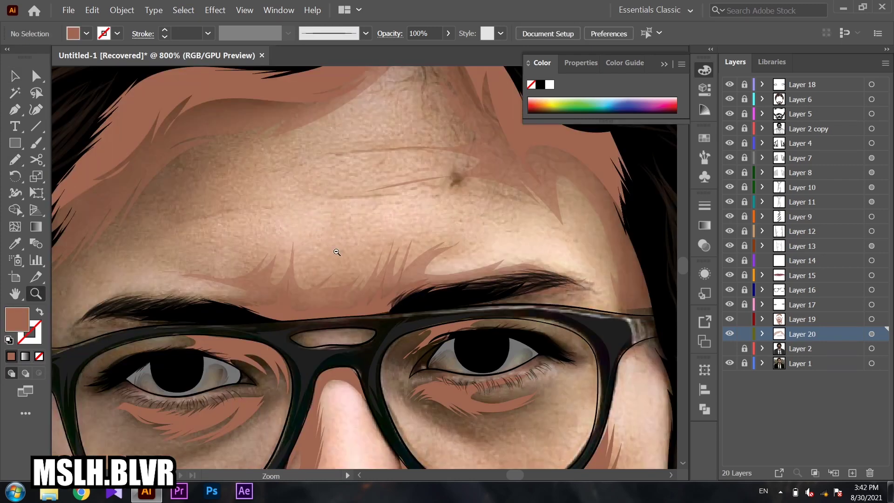
left_click_drag(337, 252, 505, 255)
key("n")
left_click_drag(373, 265, 445, 251)
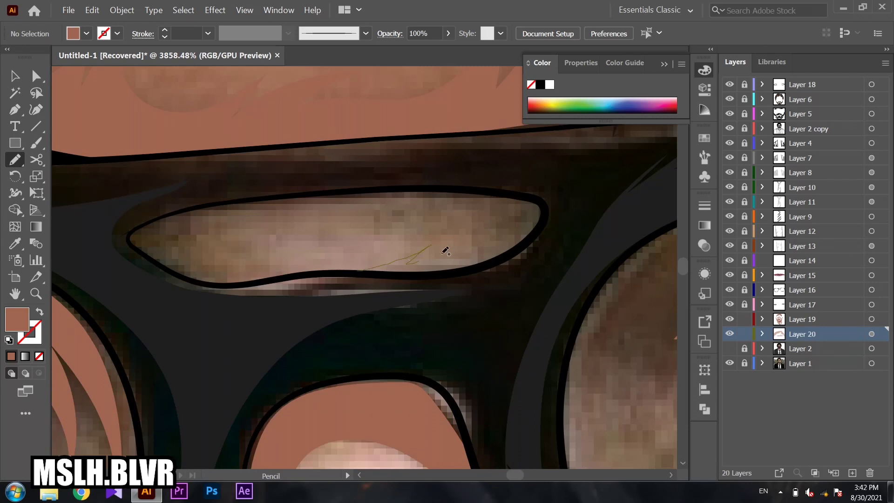
mouse_move(321, 247)
left_mouse_down()
mouse_move(207, 280)
mouse_move(132, 235)
mouse_move(211, 201)
mouse_move(408, 185)
mouse_move(495, 190)
mouse_move(541, 208)
mouse_move(478, 265)
mouse_move(335, 266)
left_mouse_up()
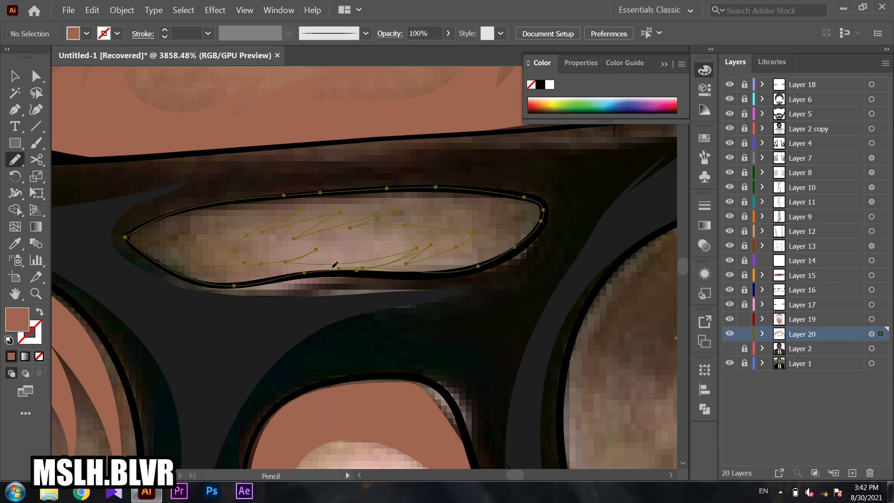
left_click(375, 250, "ctrl")
- Draw crease strokes along the first eye's upper eyelid and lower lash line
scroll(377, 242, "down", 3)
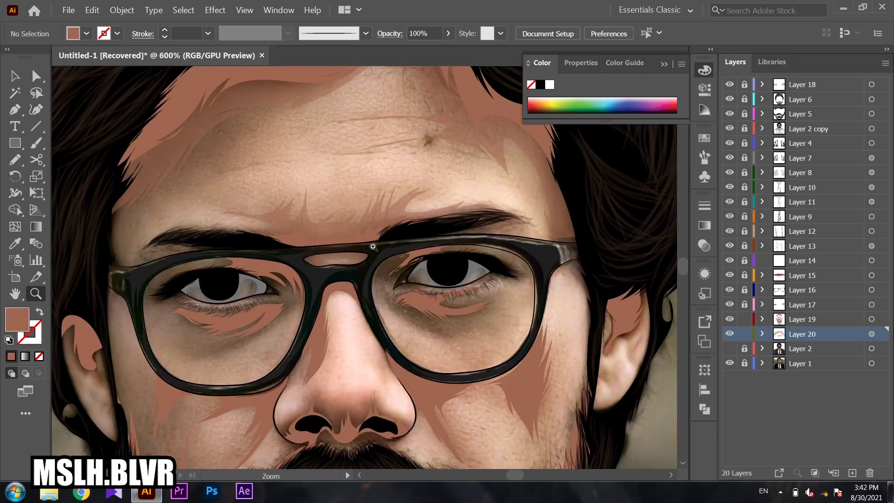
scroll(377, 233, "down", 1)
scroll(382, 223, "up", 2)
scroll(389, 219, "up", 3)
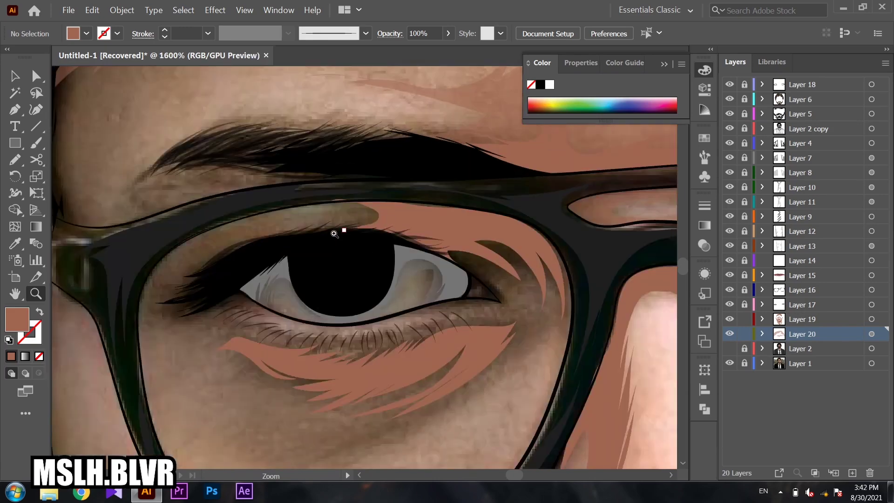
key("n")
left_click_drag(324, 233, 534, 313)
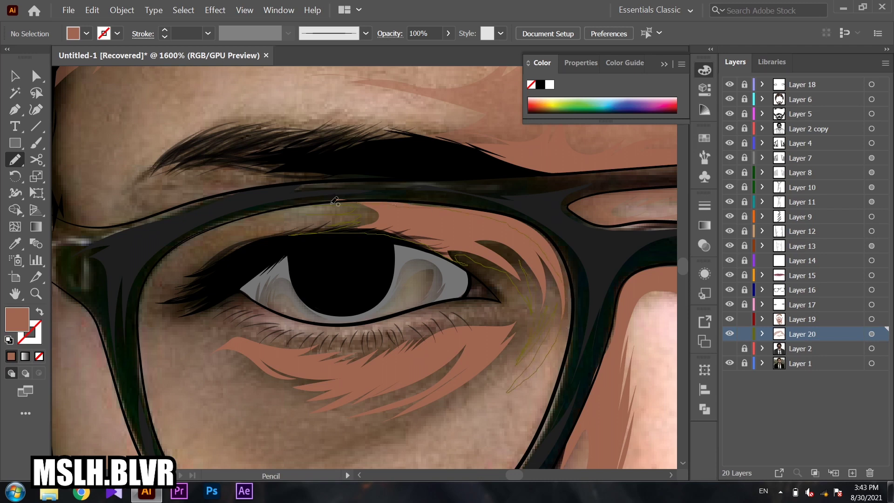
scroll(334, 200, "down", 3)
key("v")
left_click(389, 291)
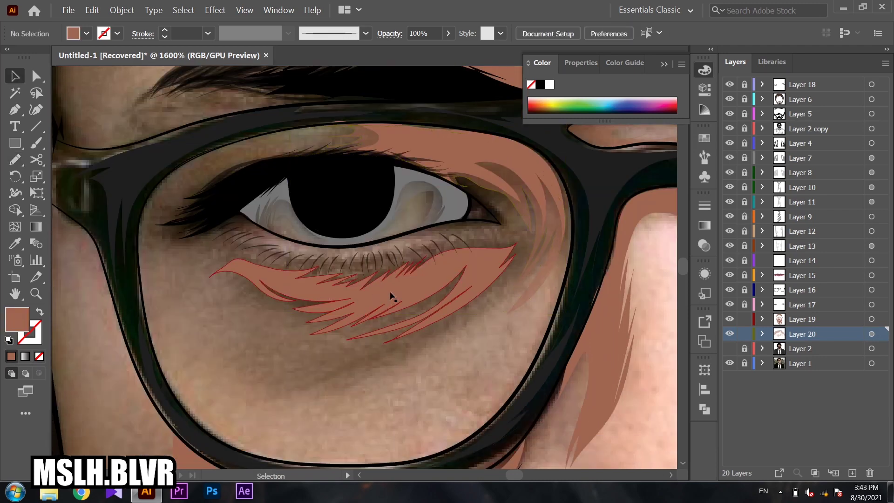
key("n")
left_click_drag(436, 243, 420, 254)
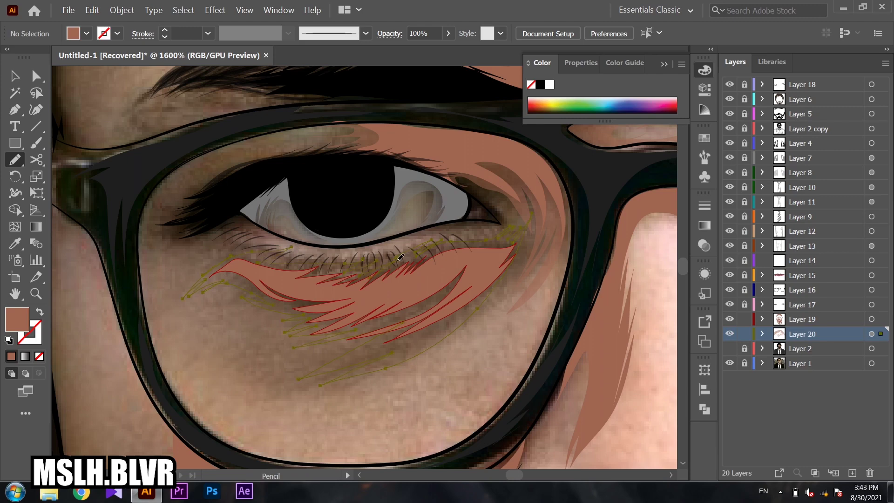
key("ctrl+shift+a")
- Add crease strokes above the first eye's inner corner
key("z")
mouse_move(335, 296)
left_mouse_down()
mouse_move(443, 256)
mouse_move(419, 381)
left_mouse_up()
key("n")
mouse_move(452, 191)
left_mouse_down()
mouse_move(267, 272)
mouse_move(246, 293)
mouse_move(394, 229)
left_mouse_up()
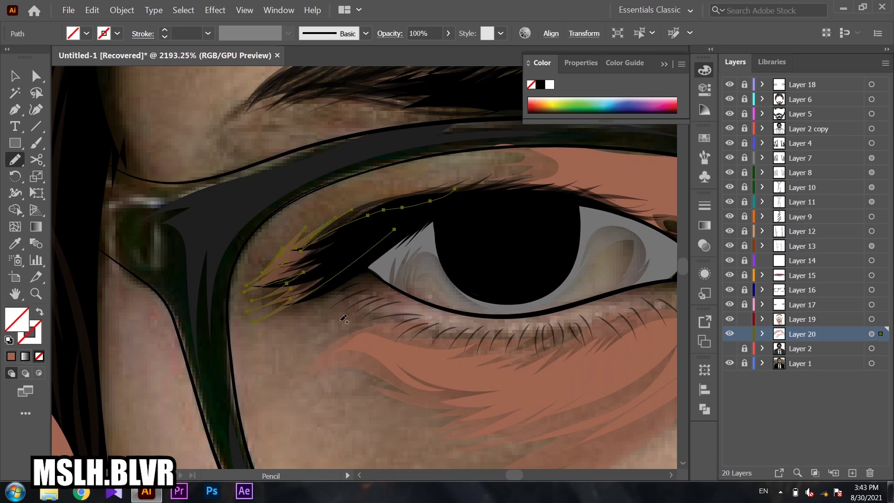
key("ctrl+shift+a")
key("z")
left_click_drag(327, 403, 296, 347)
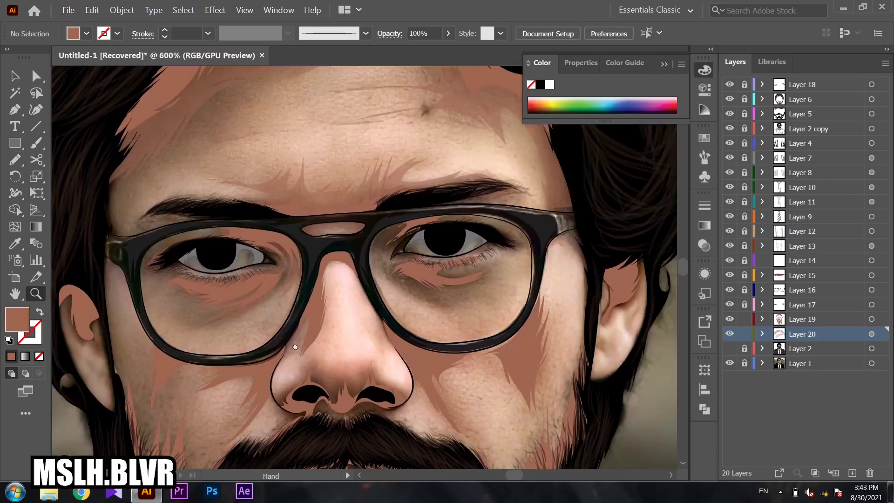
- Draw strokes along the other eye's upper eyelid and crease lines at its corner
left_click_drag(482, 228, 559, 230)
key("n")
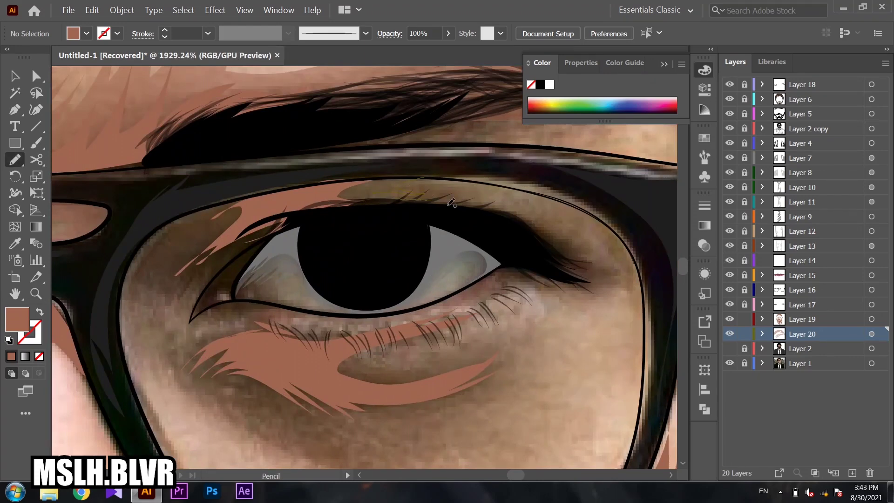
left_click_drag(475, 213, 185, 288)
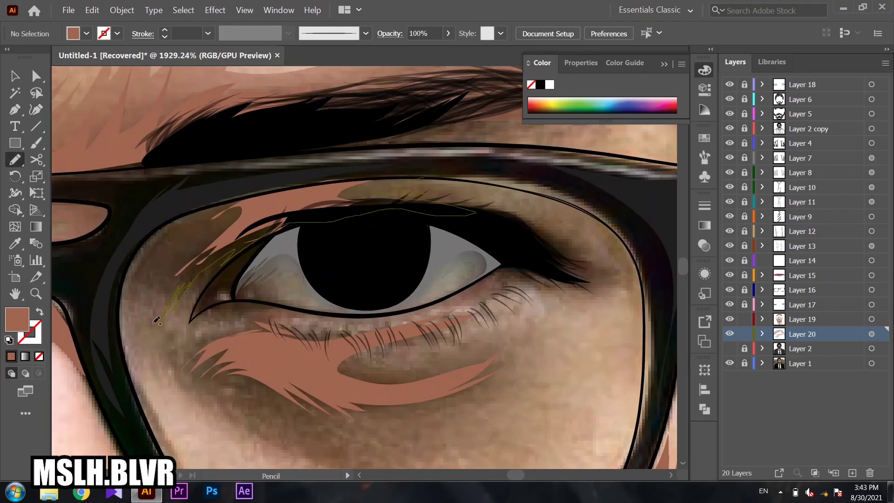
mouse_move(171, 245)
left_mouse_down()
mouse_move(208, 211)
mouse_move(314, 185)
left_mouse_up()
left_click_drag(372, 178, 410, 175)
scroll(352, 274, "down", 2)
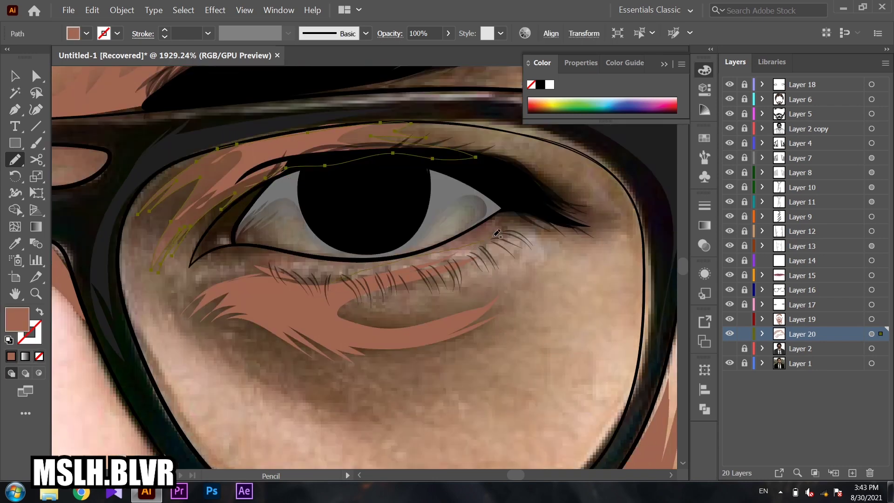
- Add fine crease lines beneath the other eye and at its lower corner
left_click_drag(488, 301, 535, 288)
mouse_move(383, 377)
left_mouse_down()
mouse_move(383, 407)
mouse_move(277, 383)
left_mouse_up()
left_click_drag(200, 324, 188, 322)
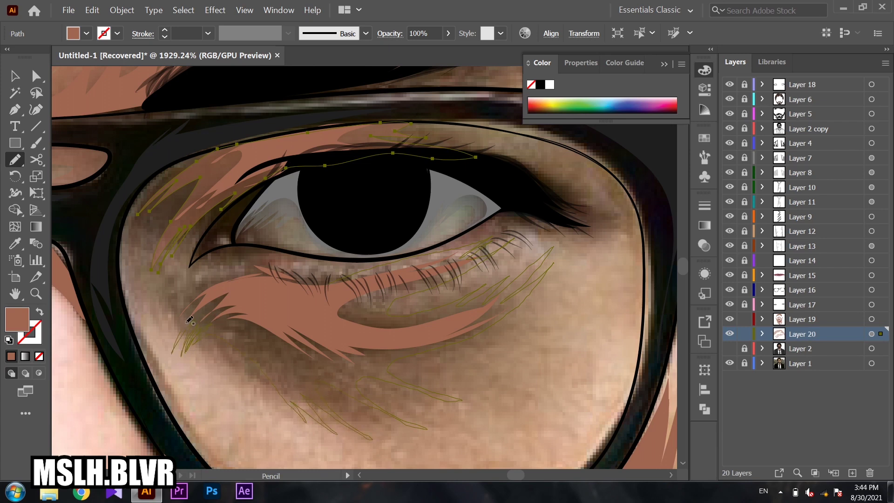
scroll(320, 272, "down", 2)
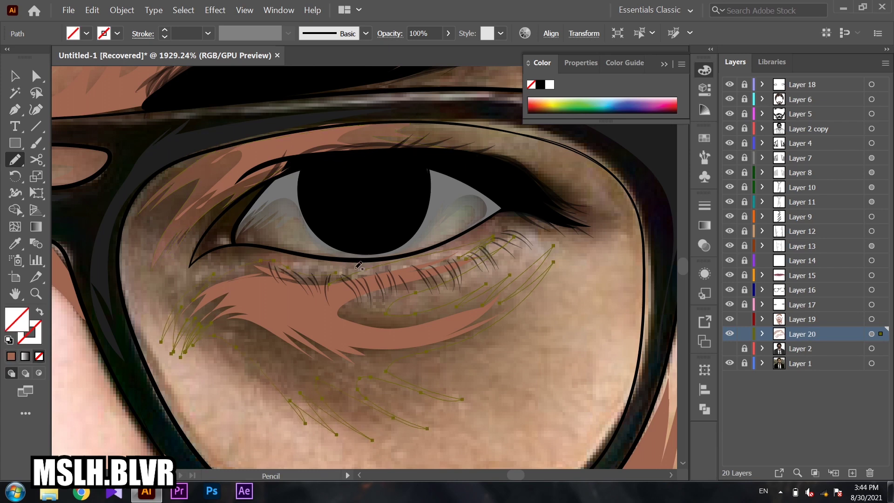
key("ctrl+shift+a")
key("z")
scroll(325, 321, "down", 2)
- Draw a Pencil shadow stroke down the cheek crease and along the nose edge
scroll(325, 320, "down", 2)
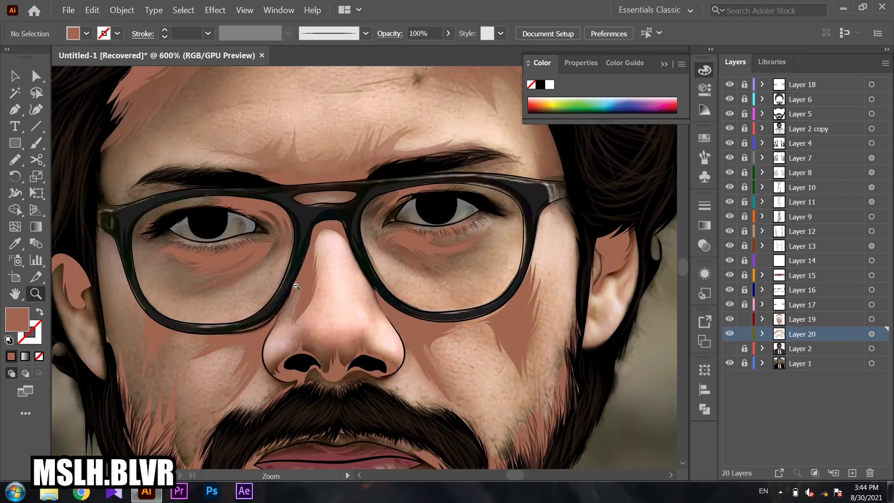
scroll(325, 321, "down", 2)
scroll(354, 298, "up", 4)
scroll(387, 278, "up", 2)
scroll(386, 278, "down", 1)
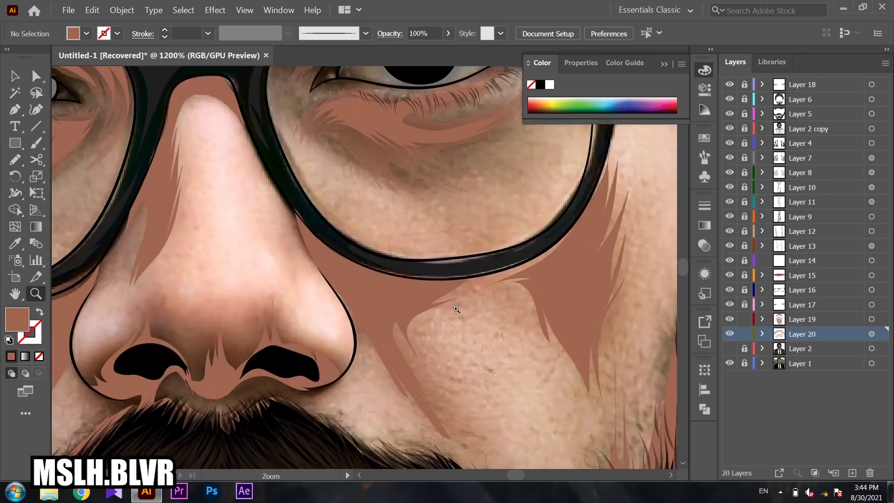
key("n")
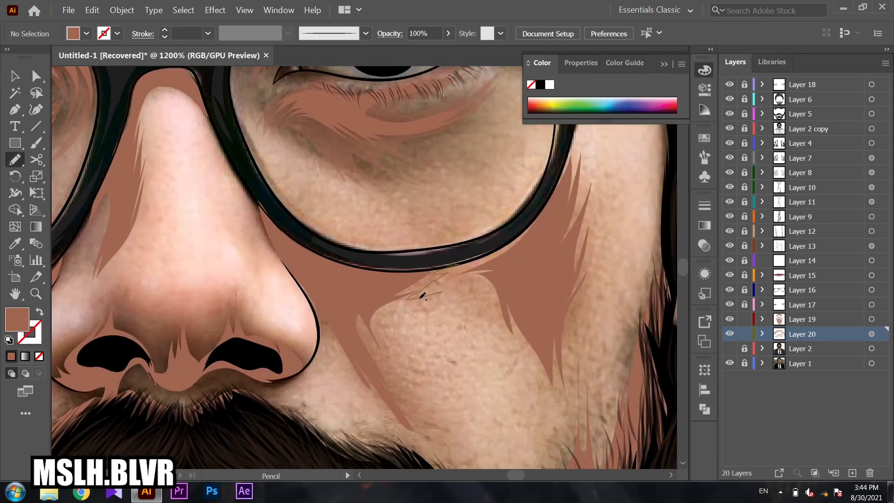
mouse_move(422, 296)
left_mouse_down()
mouse_move(417, 409)
mouse_move(336, 347)
mouse_move(314, 315)
left_mouse_up()
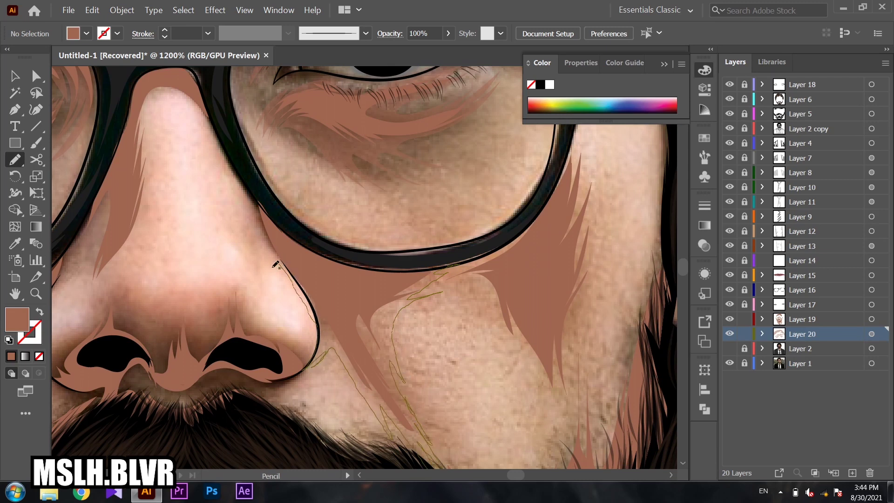
left_click_drag(262, 276, 225, 169)
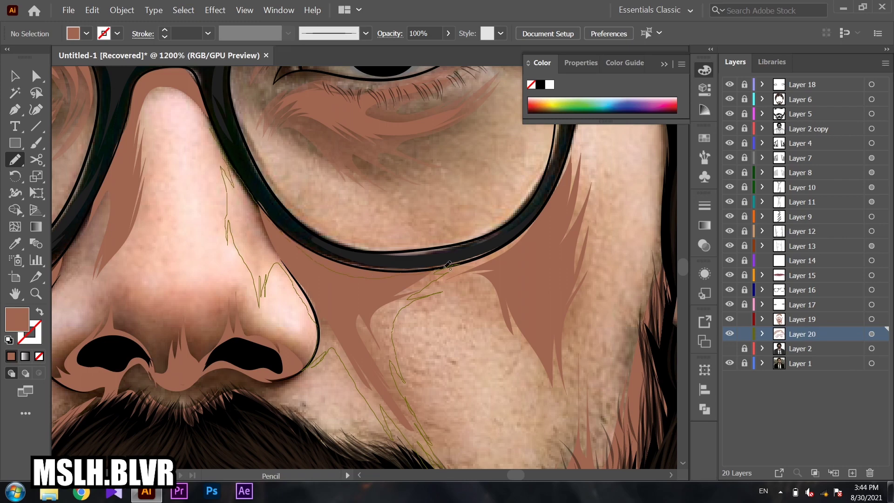
left_click_drag(448, 265, 449, 267)
- Zoom into the right cheek and draw stubble-like shadow strokes beside the glasses frame
key("ctrl+shift+a")
key("ctrl+minus")
key("ctrl+minus")
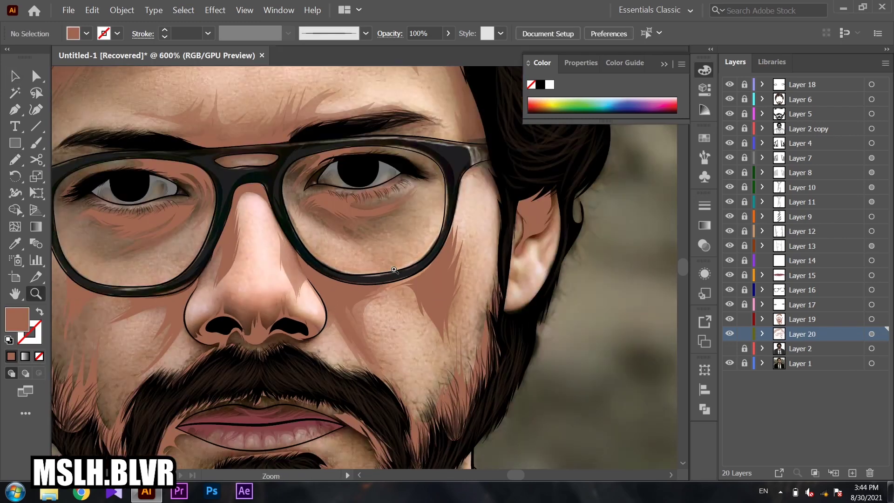
key("ctrl+minus")
left_click(221, 258)
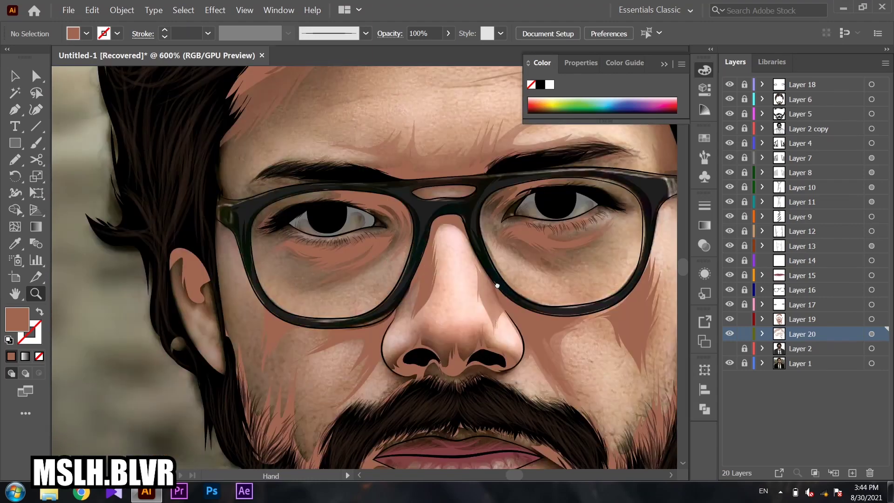
left_click_drag(497, 285, 265, 205)
key("ctrl+plus")
key("ctrl+plus")
key("n")
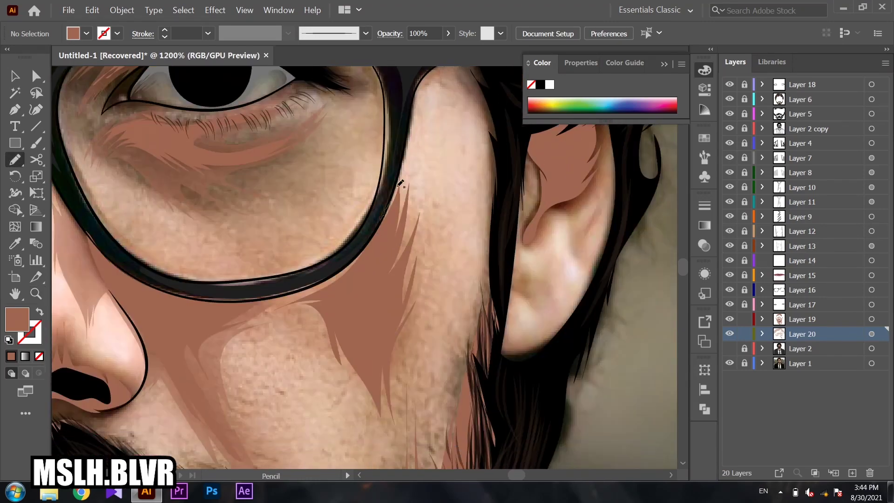
mouse_move(411, 163)
left_mouse_down()
mouse_move(421, 140)
mouse_move(413, 175)
mouse_move(433, 191)
mouse_move(409, 423)
mouse_move(402, 264)
mouse_move(364, 258)
mouse_move(339, 206)
mouse_move(306, 169)
left_mouse_up()
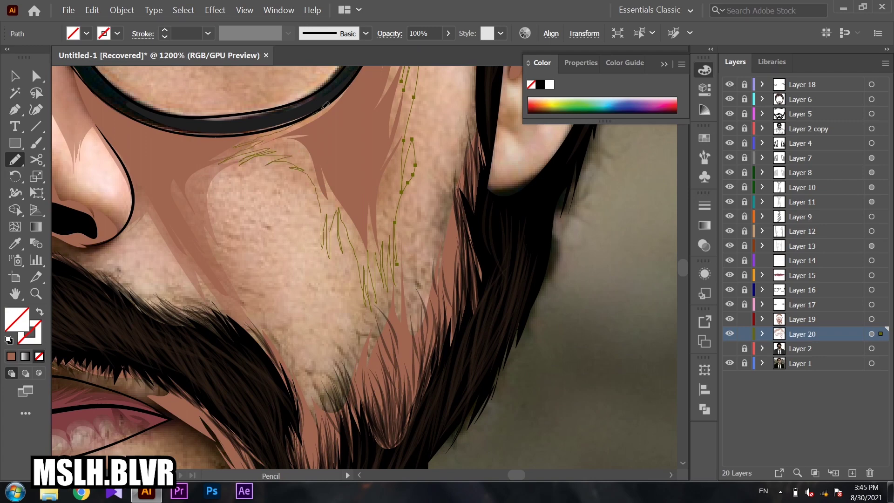
- Give the strokes a brown fill and trim the strand's stray upper anchors
scroll(407, 227, "up", 3)
key("v")
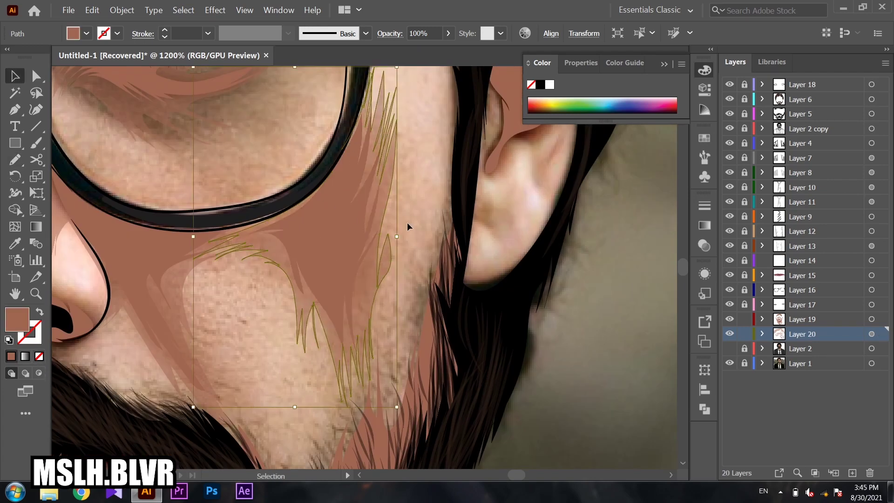
scroll(407, 227, "down", 2)
scroll(354, 261, "up", 2)
key("a")
left_click(348, 269)
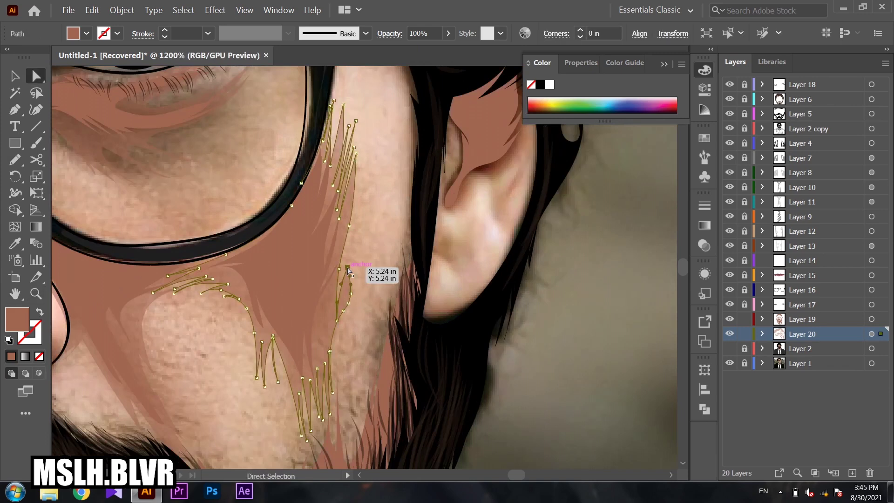
key("Delete")
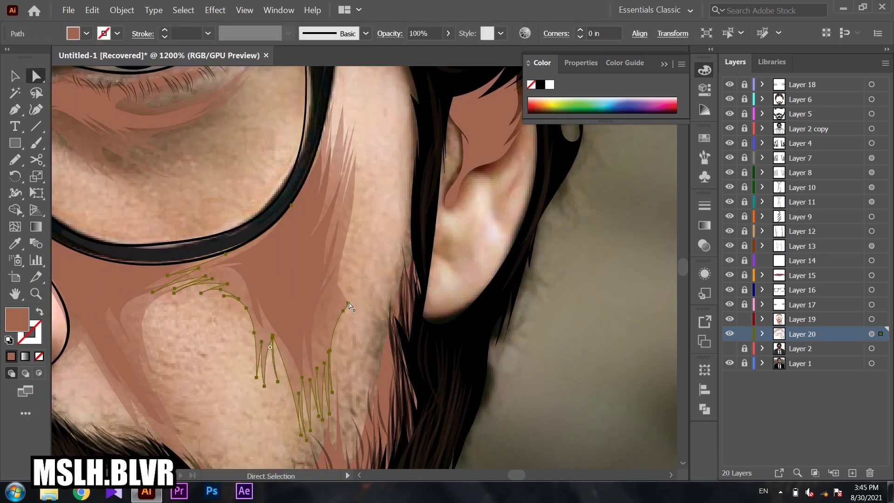
left_click_drag(350, 306, 352, 314)
left_click(353, 315)
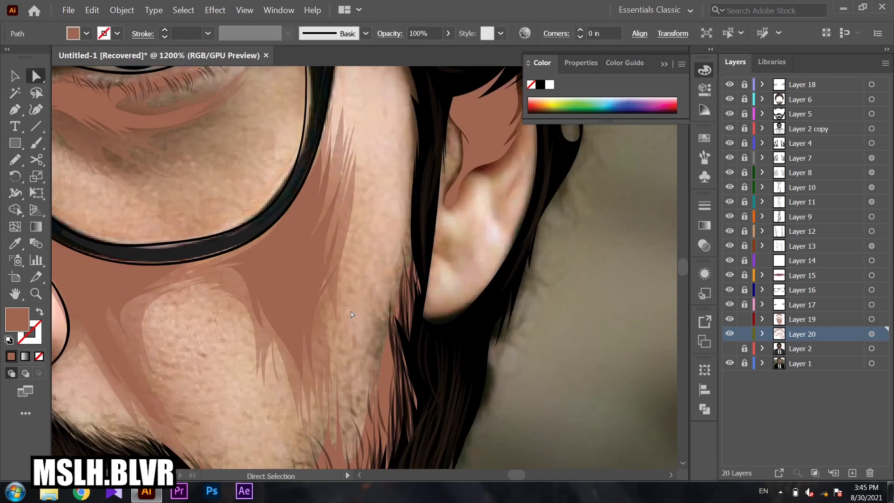
- Add brown zigzag shadow strands on the cheek by the ear and along the jaw
key("n")
left_click_drag(340, 335, 321, 345)
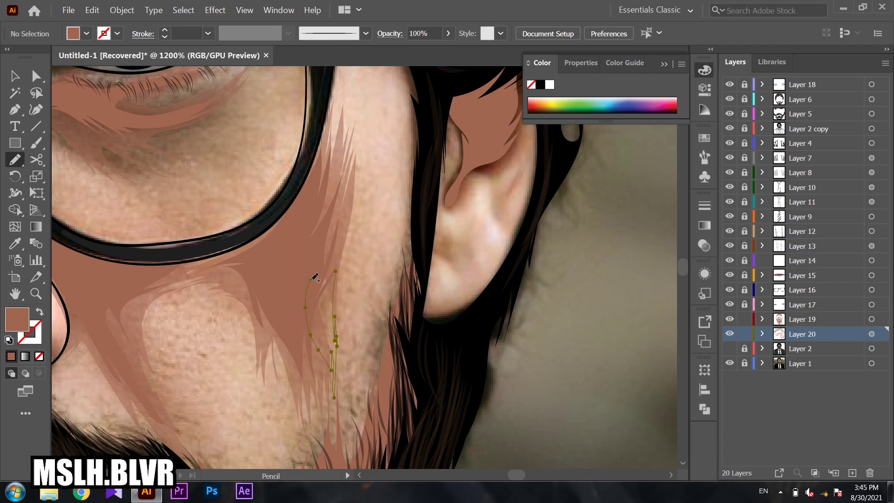
key("v")
key("z")
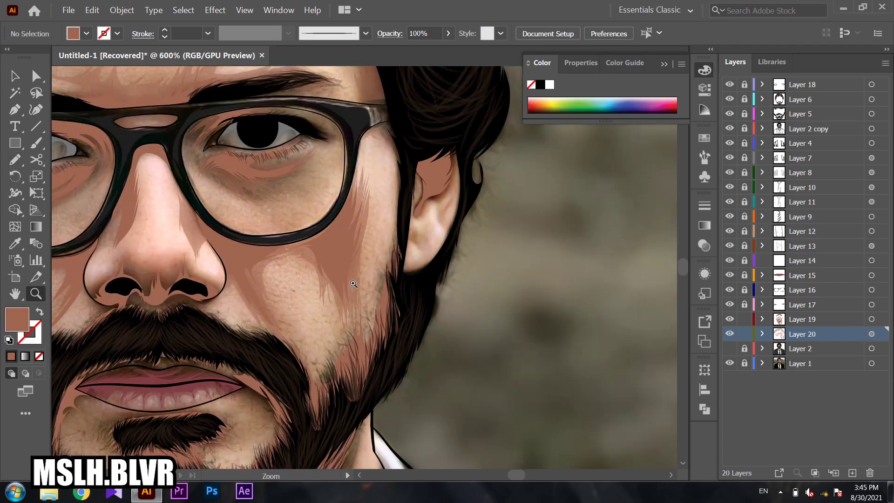
left_click_drag(375, 289, 368, 277)
mouse_move(409, 237)
left_mouse_down()
mouse_move(391, 279)
mouse_move(381, 224)
mouse_move(370, 249)
left_mouse_up()
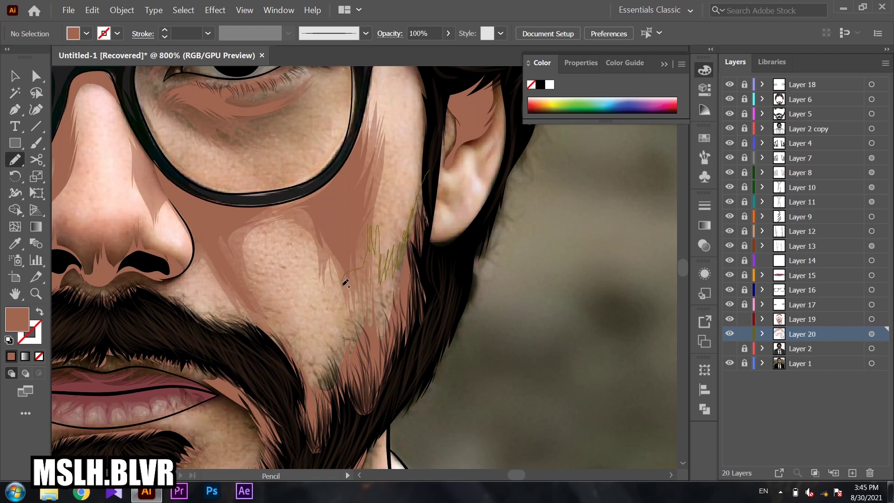
mouse_move(323, 364)
left_mouse_down()
mouse_move(279, 324)
mouse_move(336, 419)
mouse_move(417, 296)
mouse_move(426, 236)
left_mouse_up()
key("i")
left_click(312, 293)
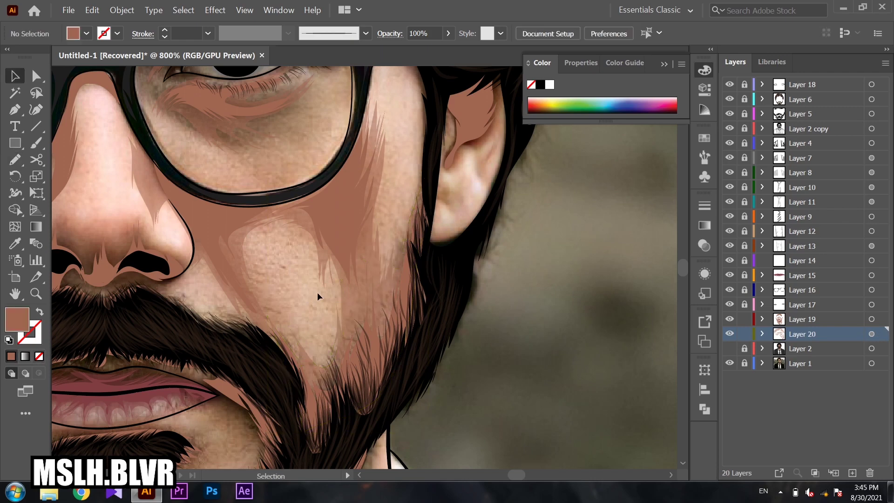
key("ctrl+shift+a")
key("z")
left_click(301, 286, "alt")
left_click_drag(302, 285, 340, 254)
- Draw a brown shadow stroke over the nose bridge and down its left side
left_click(298, 252)
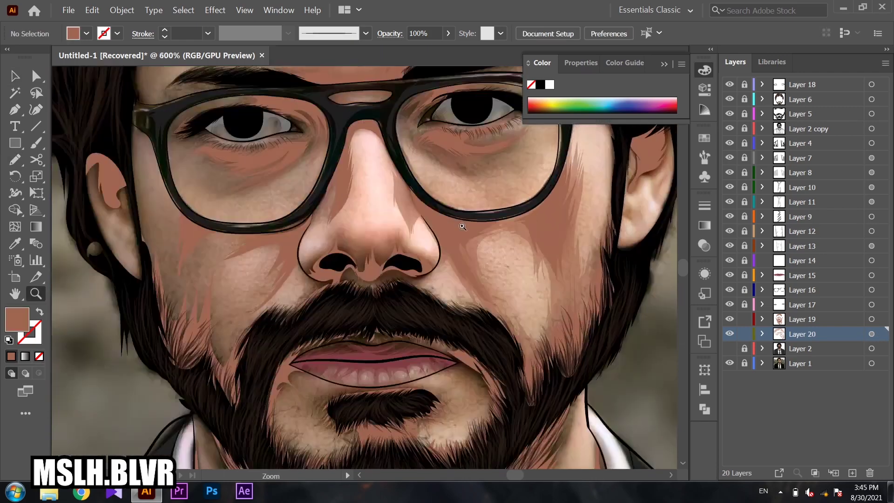
left_click(328, 255)
key("n")
mouse_move(366, 208)
left_mouse_down()
mouse_move(292, 271)
mouse_move(234, 346)
left_mouse_up()
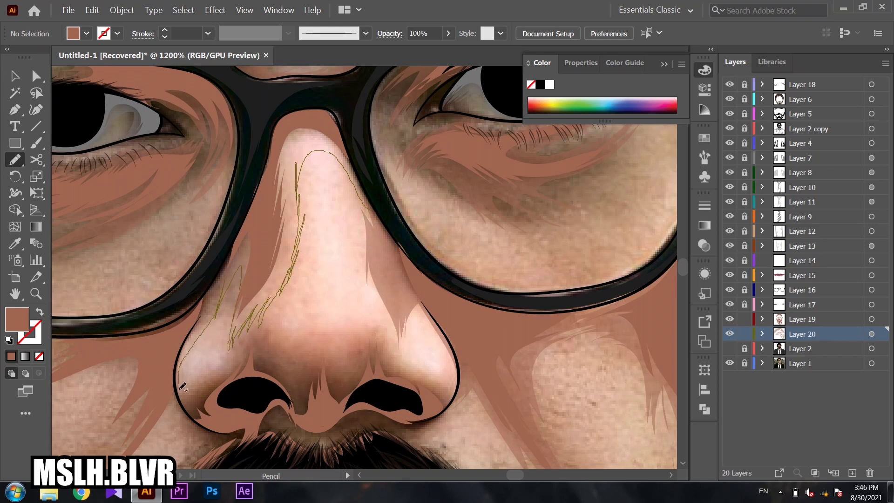
left_click_drag(190, 411, 184, 412)
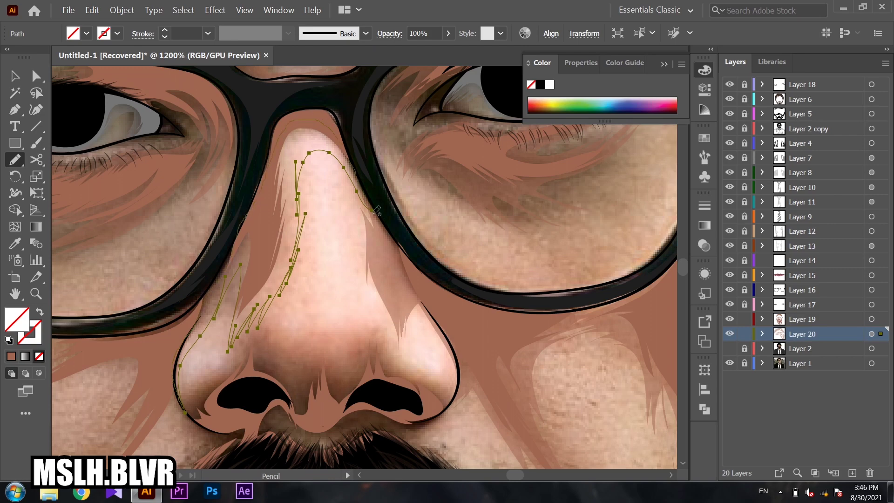
key("i")
left_click(317, 263)
key("z")
left_click(386, 266)
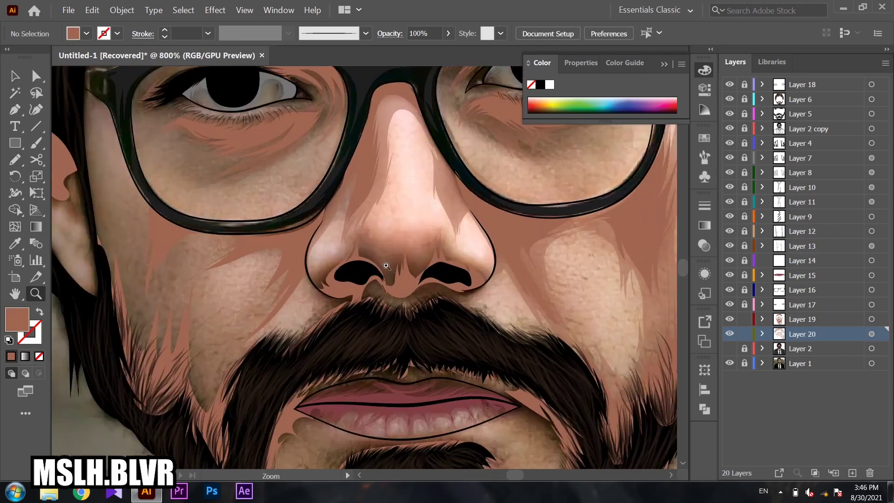
- Add a brown zigzag shadow across the nose tip and around the nostrils
key("n")
mouse_move(552, 248)
left_mouse_down()
mouse_move(507, 252)
mouse_move(441, 200)
mouse_move(368, 224)
mouse_move(356, 216)
left_mouse_up()
mouse_move(307, 232)
left_mouse_down()
mouse_move(275, 205)
mouse_move(228, 263)
mouse_move(189, 294)
mouse_move(211, 350)
left_mouse_up()
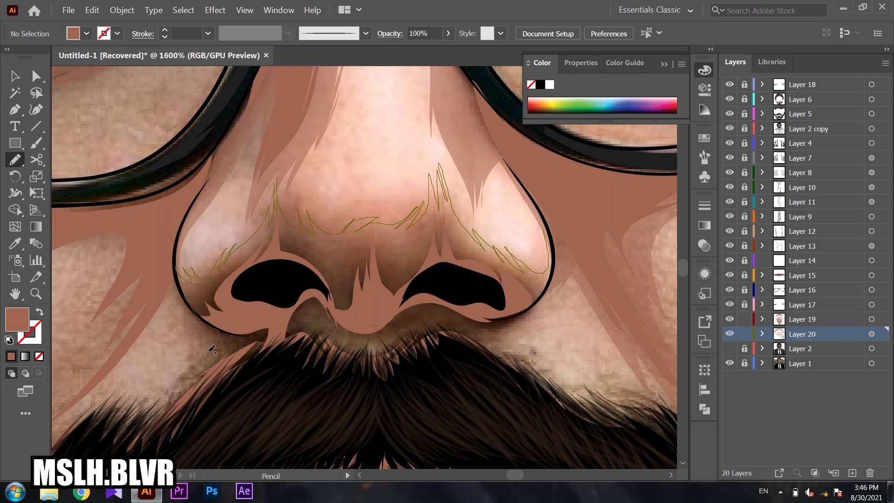
mouse_move(164, 394)
left_mouse_down()
mouse_move(351, 421)
mouse_move(313, 345)
mouse_move(392, 345)
mouse_move(515, 319)
mouse_move(554, 242)
mouse_move(547, 212)
left_mouse_up()
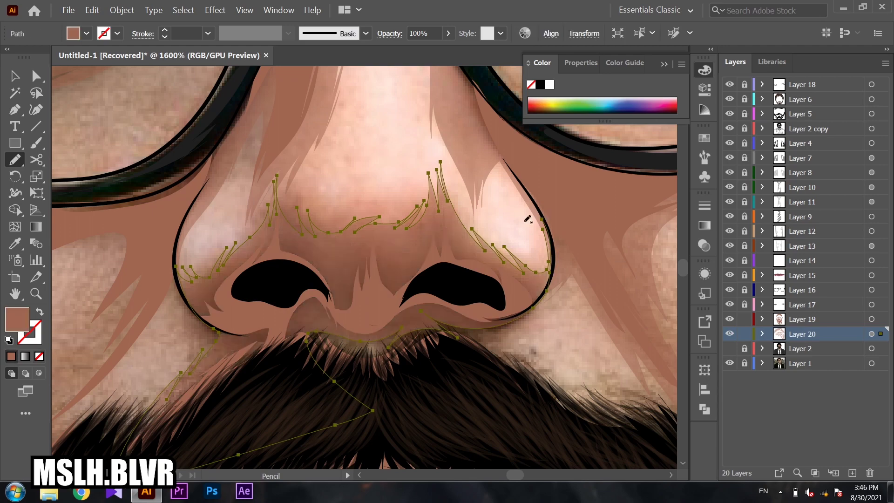
key("v")
key("ctrl+shift+a")
- Draw a brown shadow stroke across the top of the moustache, then zoom out
scroll(383, 185, "down", 1)
key("n")
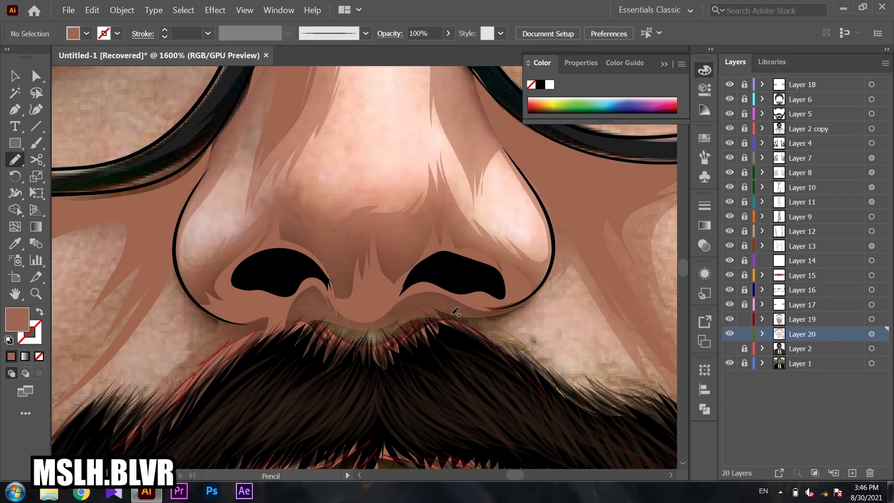
mouse_move(321, 326)
left_mouse_down()
mouse_move(419, 395)
mouse_move(569, 421)
left_mouse_up()
key("v")
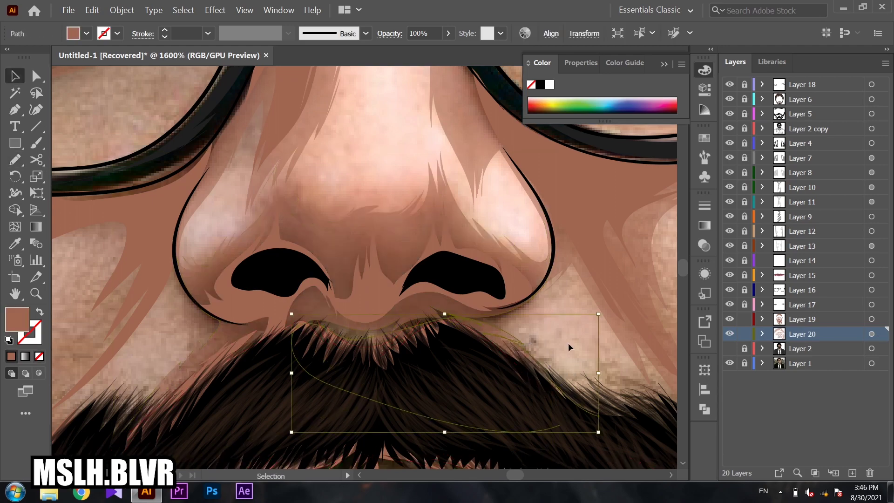
key("ctrl+shift+a")
key("z")
left_click(321, 315, "alt")
left_click(326, 233)
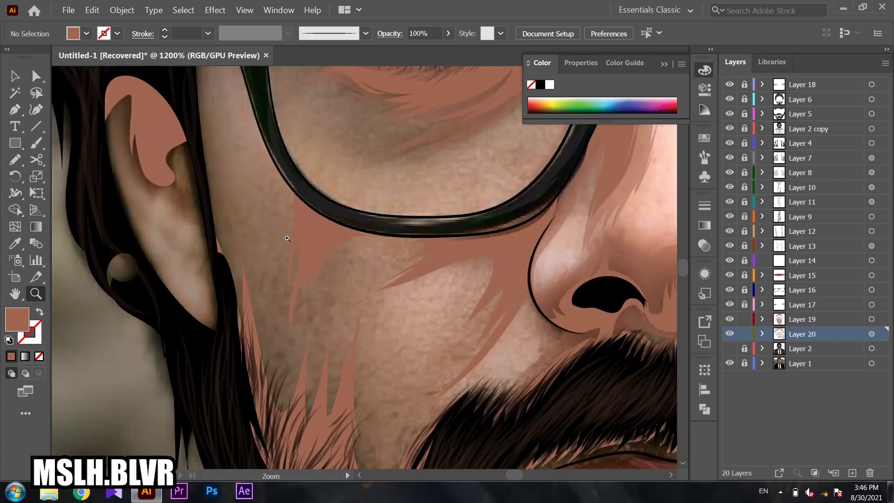
- Draw brown zigzag shadow strokes down and across the left cheek below the glasses
key("n")
left_click_drag(268, 154, 280, 276)
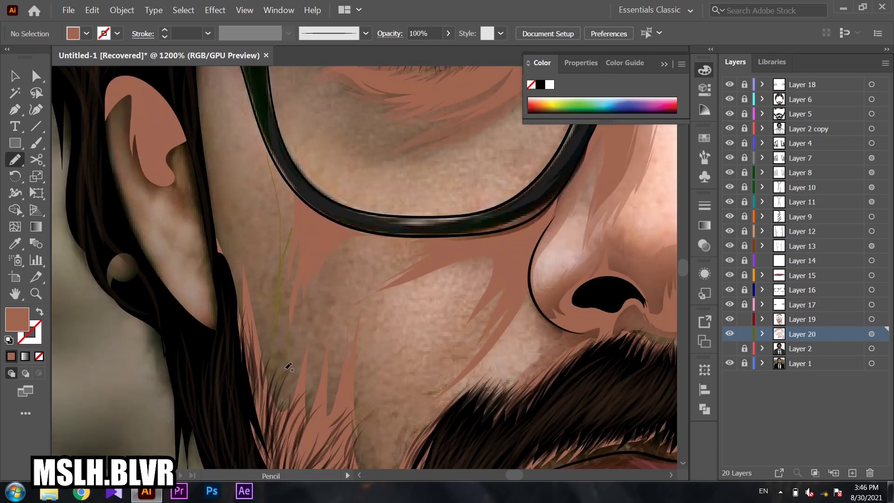
mouse_move(336, 273)
left_mouse_down()
mouse_move(369, 294)
mouse_move(452, 284)
mouse_move(456, 337)
mouse_move(442, 385)
mouse_move(527, 303)
left_mouse_up()
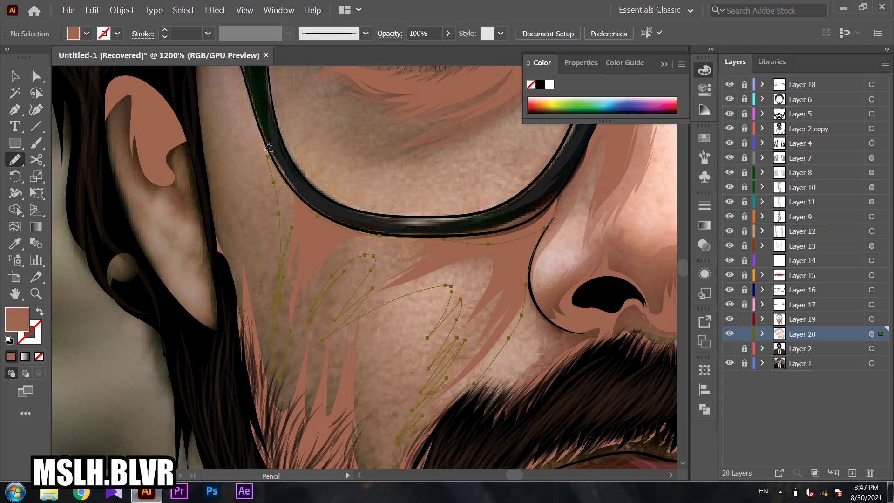
key("z")
key("ctrl+minus")
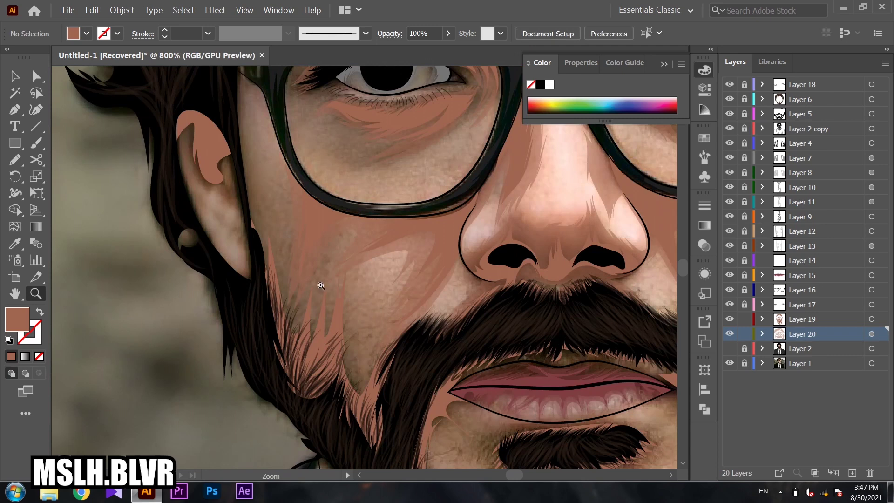
- Add brown shadow strands along the ear edge, left cheek, moustache top and jaw
key("n")
left_click_drag(240, 165, 248, 192)
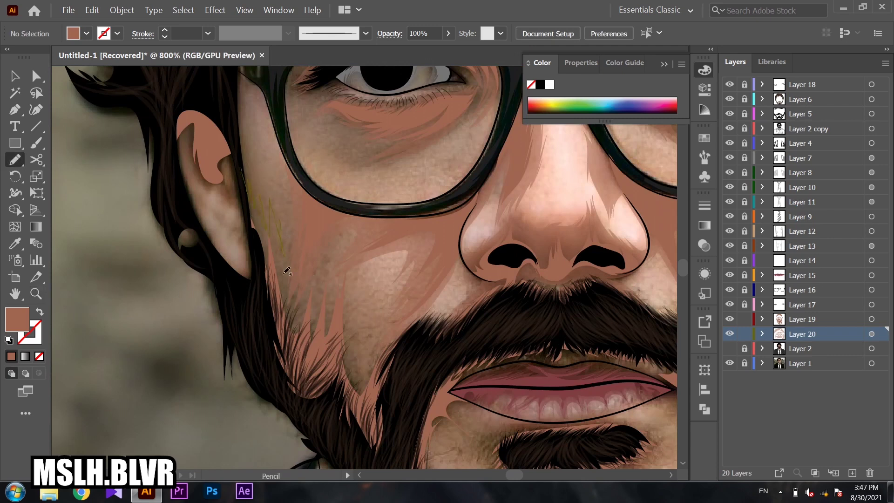
mouse_move(356, 241)
left_mouse_down()
mouse_move(343, 295)
mouse_move(359, 280)
left_mouse_up()
left_click_drag(400, 317, 460, 251)
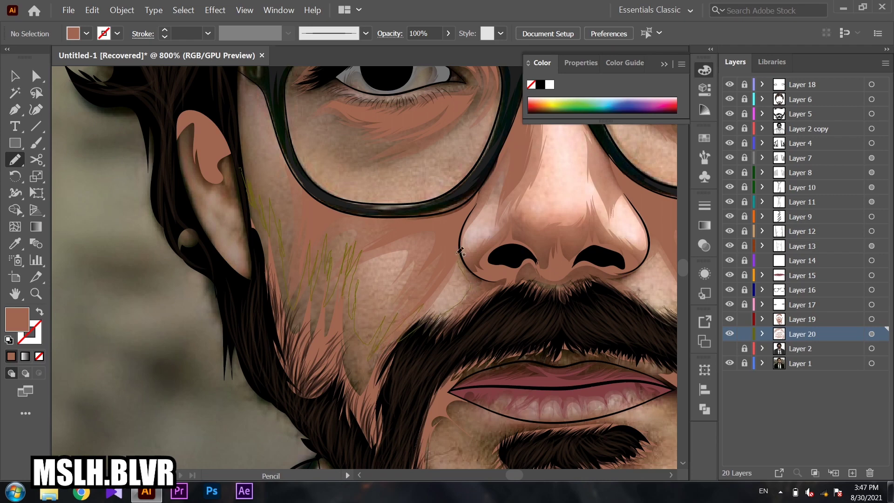
left_click_drag(505, 292, 245, 170)
key("ctrl+shift+a")
- Toggle the reference photo layer's visibility, then zoom in on the mouth and chin
key("z")
left_click(422, 305, "alt")
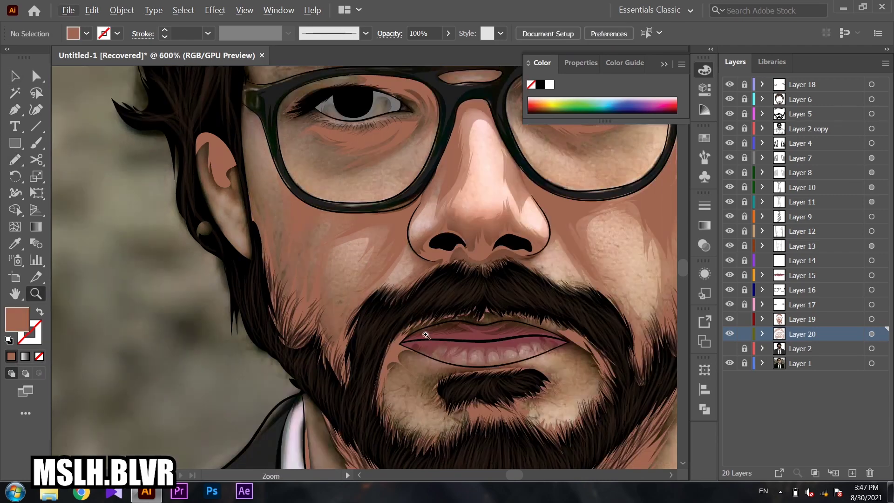
left_click(422, 305, "alt")
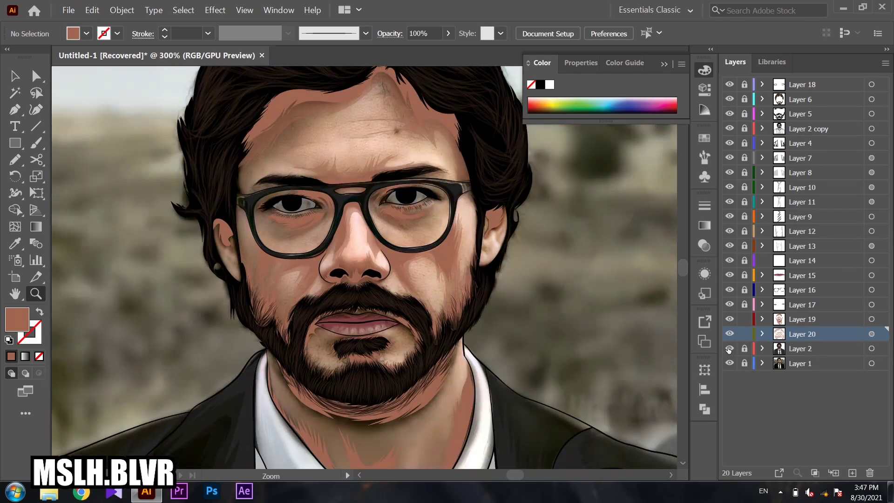
key("ctrl+minus")
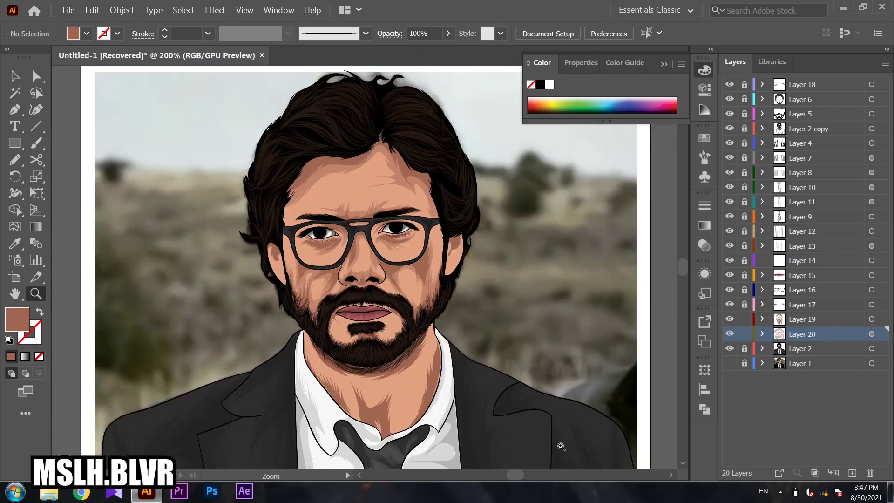
key("ctrl+minus")
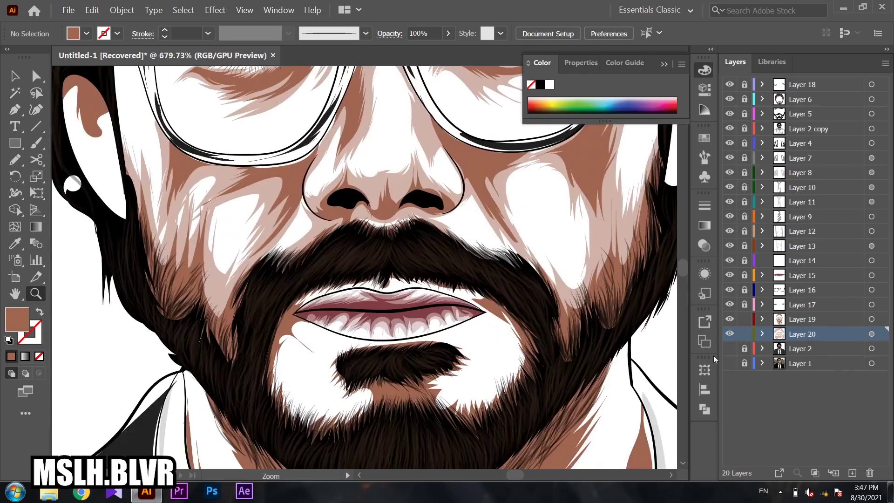
left_click(729, 348)
left_click(730, 363)
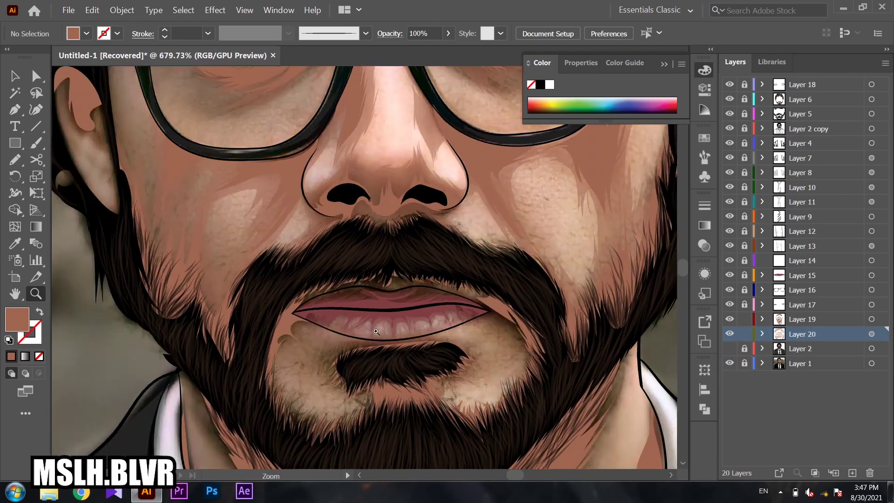
left_click_drag(326, 295, 357, 295)
- Draw shading strands on both beard sides, along the upper lip and around the mouth
key("n")
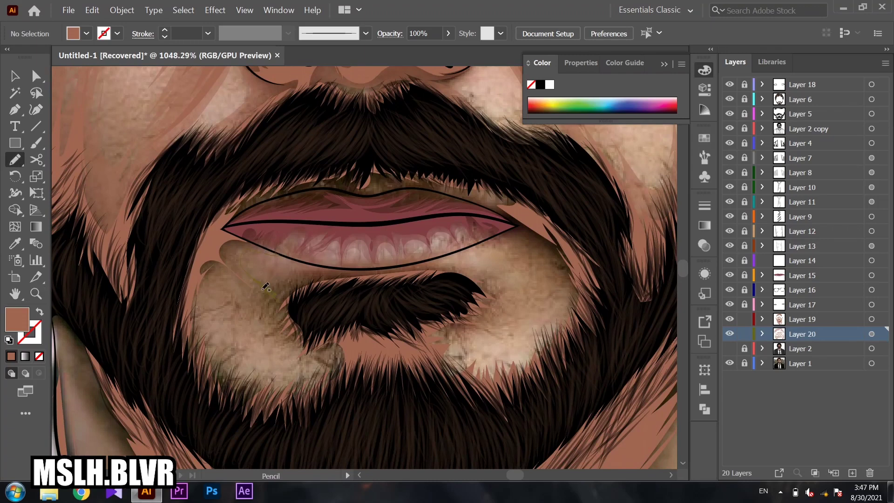
mouse_move(208, 308)
left_mouse_down()
mouse_move(222, 356)
mouse_move(244, 375)
mouse_move(298, 345)
mouse_move(284, 330)
left_mouse_up()
mouse_move(456, 343)
left_mouse_down()
mouse_move(484, 359)
mouse_move(549, 319)
mouse_move(535, 300)
mouse_move(553, 274)
left_mouse_up()
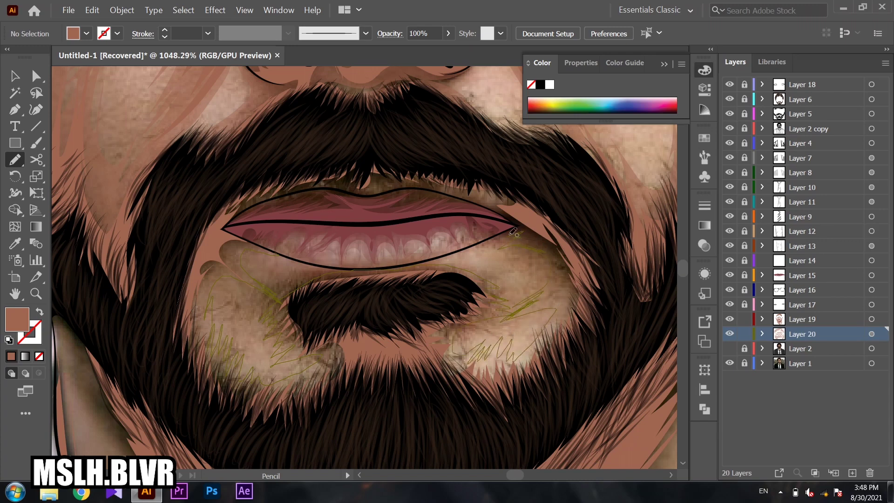
left_click_drag(383, 184, 284, 191)
mouse_move(204, 241)
left_mouse_down()
mouse_move(463, 147)
mouse_move(609, 343)
mouse_move(140, 333)
mouse_move(201, 239)
left_mouse_up()
key("ctrl+a")
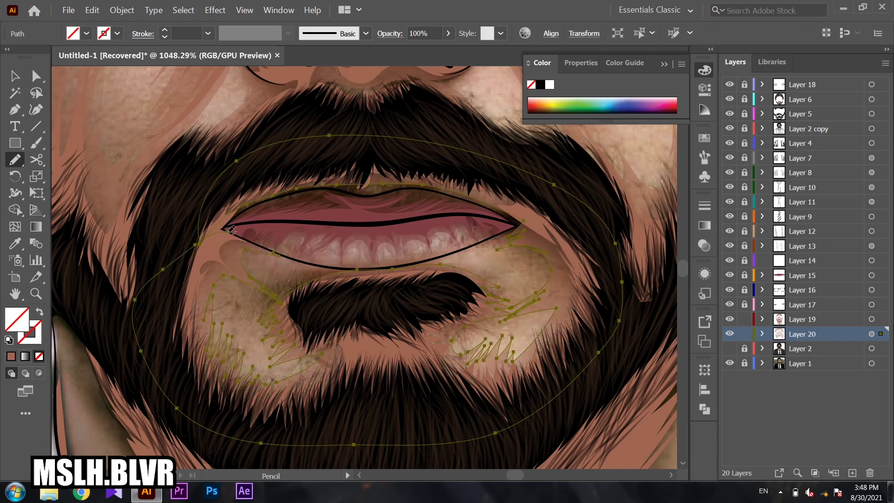
key("v")
key("ctrl+h")
key("z")
left_click(289, 300, "alt")
- Zoom into the first ear and draw three shading strokes beside and over it
left_click(405, 319, "alt")
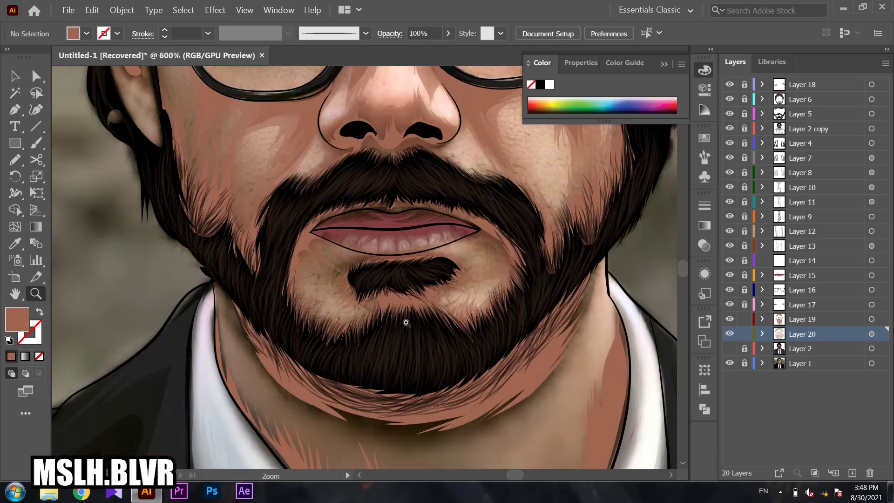
scroll(405, 320, "up", 2)
left_click(289, 267)
left_click(437, 275)
key("n")
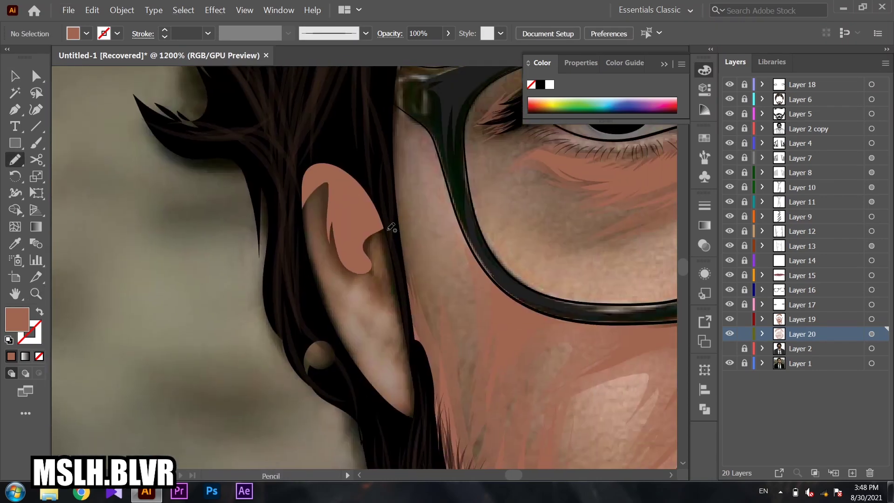
mouse_move(387, 231)
left_mouse_down()
mouse_move(381, 263)
mouse_move(399, 298)
left_mouse_up()
left_click_drag(349, 270, 349, 155)
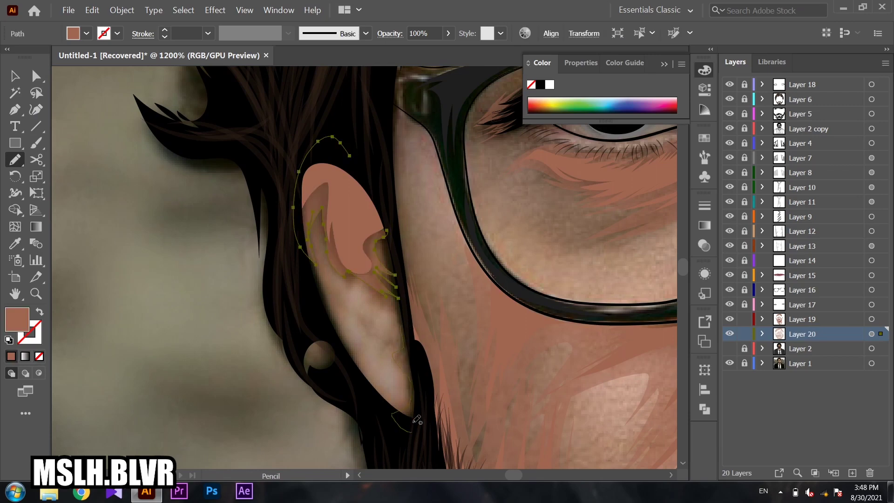
left_click_drag(403, 363, 421, 336)
key("v")
left_click(434, 281)
- Shade the opposite ear with strokes above and over it, then zoom out to the whole face
key("z")
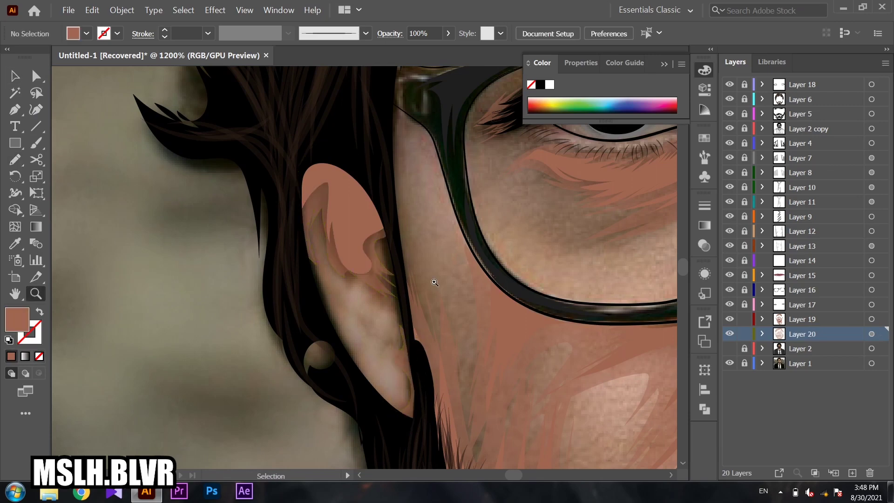
left_click_drag(434, 285, 382, 288)
left_click_drag(456, 298, 526, 300)
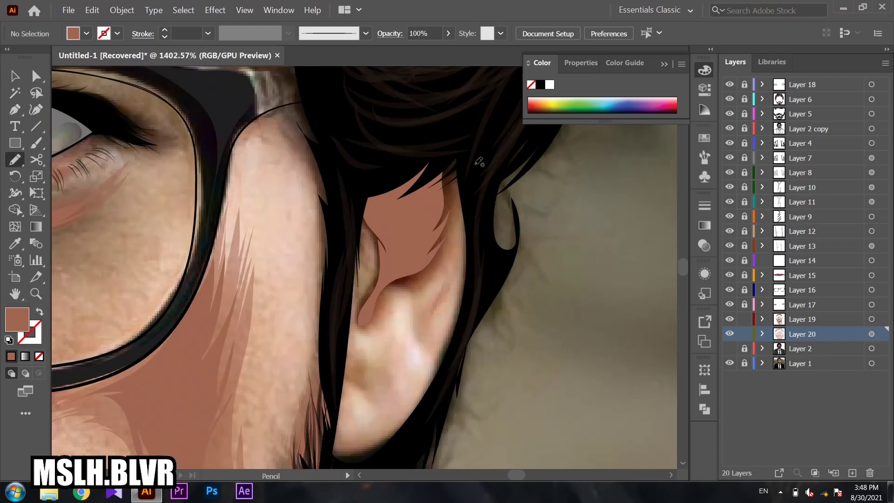
key("n")
left_click_drag(479, 135, 456, 217)
left_click_drag(452, 282, 369, 391)
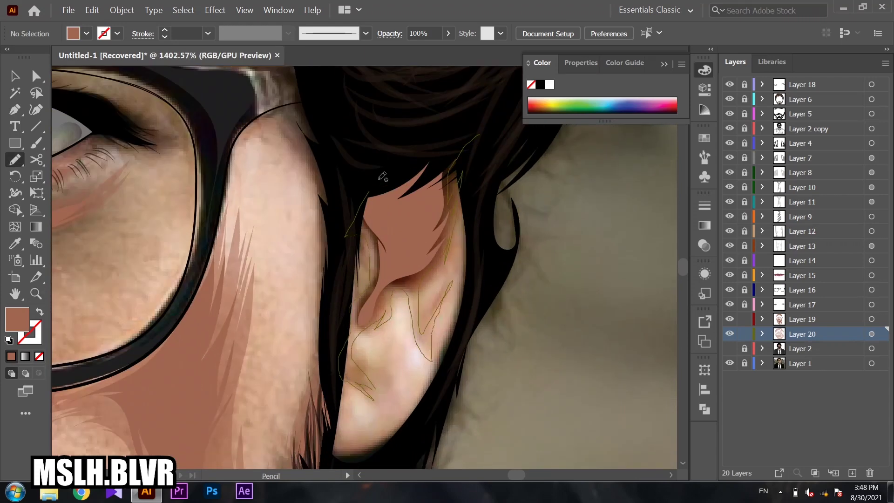
left_click_drag(369, 391, 384, 174)
key("v")
key("z")
scroll(347, 353, "down", 2)
scroll(347, 354, "down", 3)
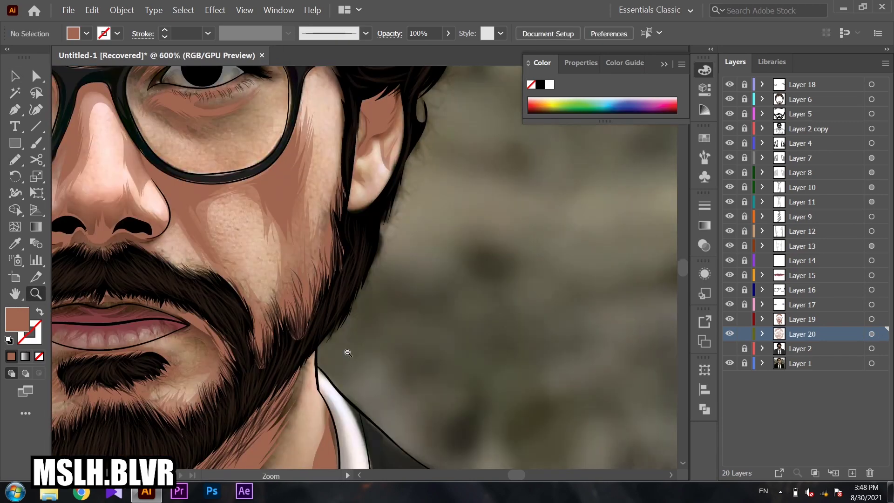
scroll(342, 426, "down", 2)
scroll(249, 262, "down", 2)
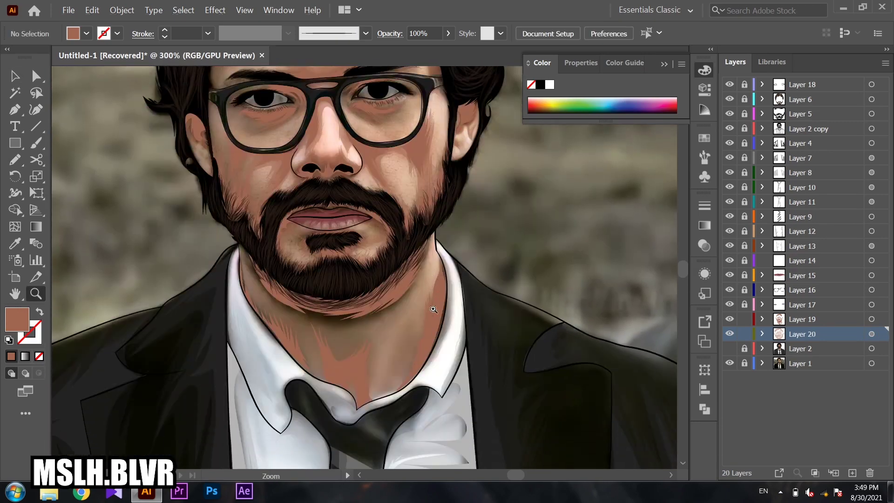
- Draw a long Pencil shading stroke down the neck
scroll(419, 233, "up", 4)
key("n")
mouse_move(438, 227)
left_mouse_down()
mouse_move(375, 451)
mouse_move(384, 374)
left_mouse_up()
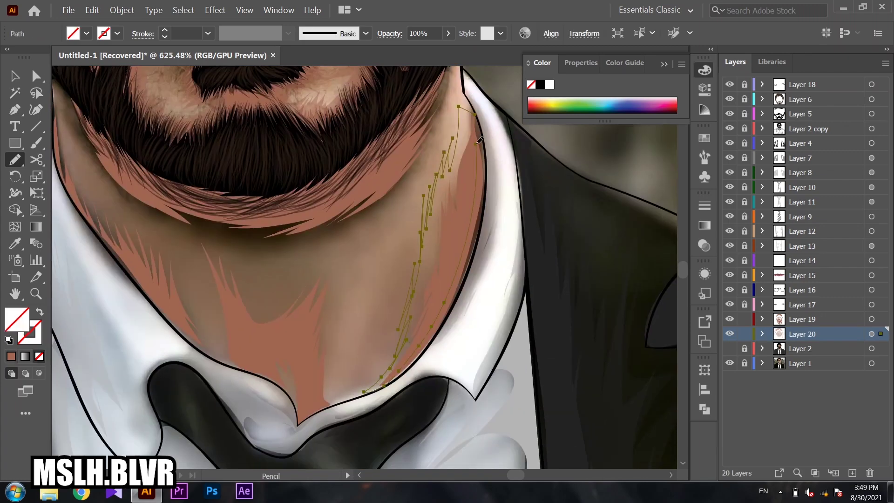
key("v")
key("ctrl+shift+a")
- Add shading strokes rising from the collar and across the neck
scroll(464, 253, "down", 2)
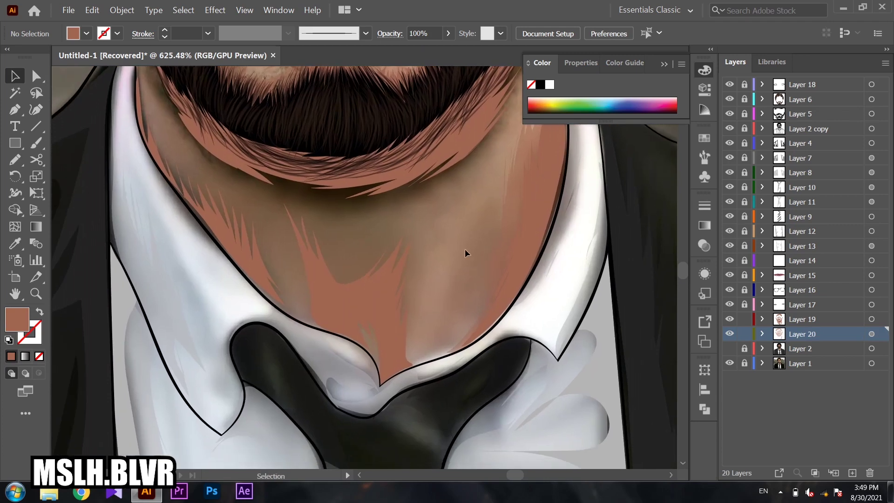
key("n")
left_click_drag(445, 353, 478, 255)
left_click_drag(491, 194, 414, 289)
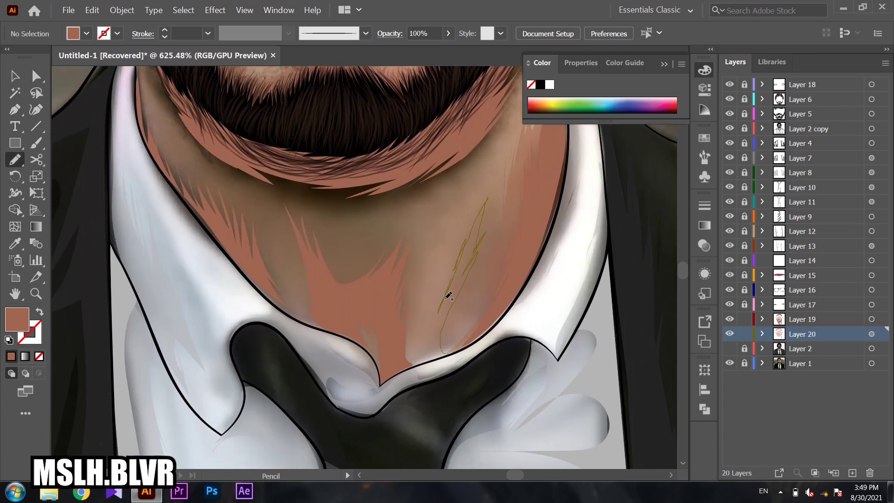
mouse_move(414, 225)
left_mouse_down()
mouse_move(398, 233)
mouse_move(275, 195)
left_mouse_up()
left_click_drag(451, 349, 450, 350)
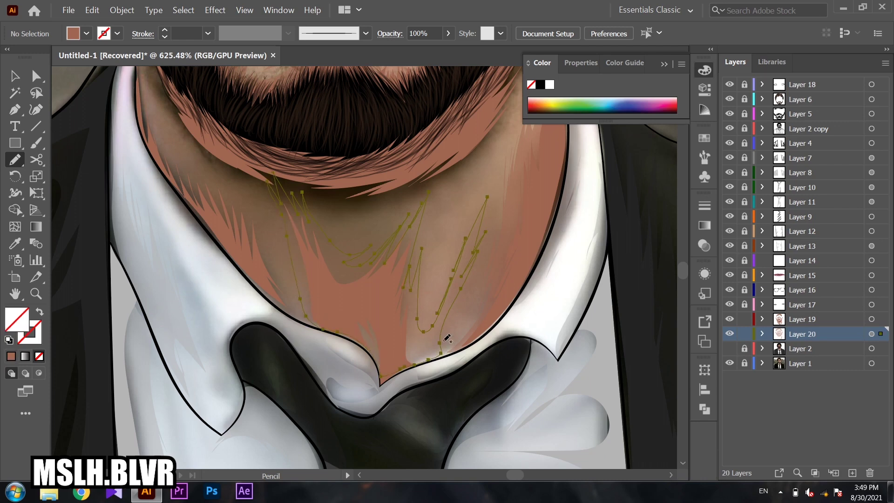
key("v")
- Draw shading strokes along the neck edge and the collar edge
scroll(346, 237, "up", 5)
key("n")
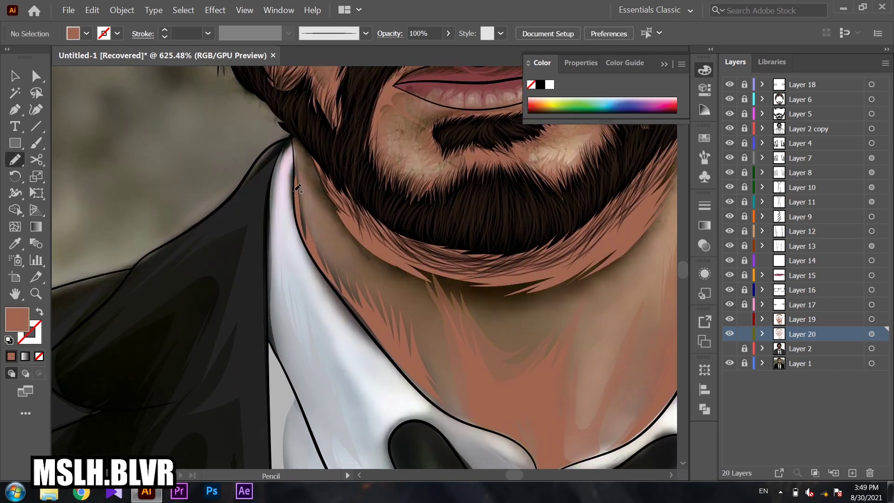
left_click_drag(308, 184, 313, 202)
left_click_drag(358, 306, 307, 237)
key("x")
key("v")
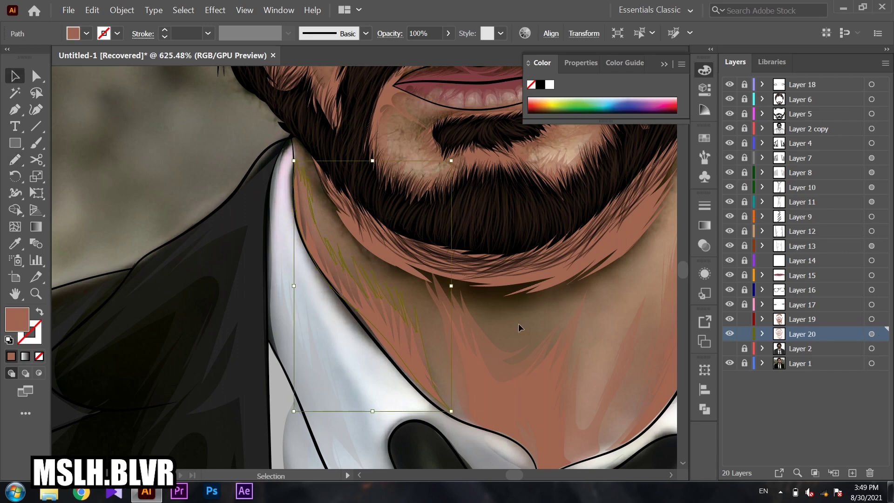
- Zoom in on the neck and draw a shading stroke down its side
key("ctrl+shift+a")
key("z")
left_click(405, 250, "alt")
scroll(503, 322, "down", 3)
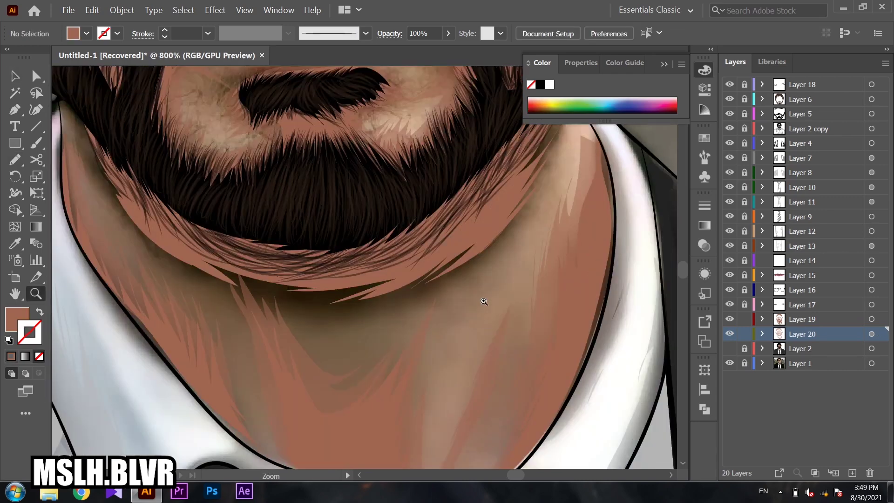
scroll(503, 322, "up", 3)
scroll(503, 322, "right", 5)
key("n")
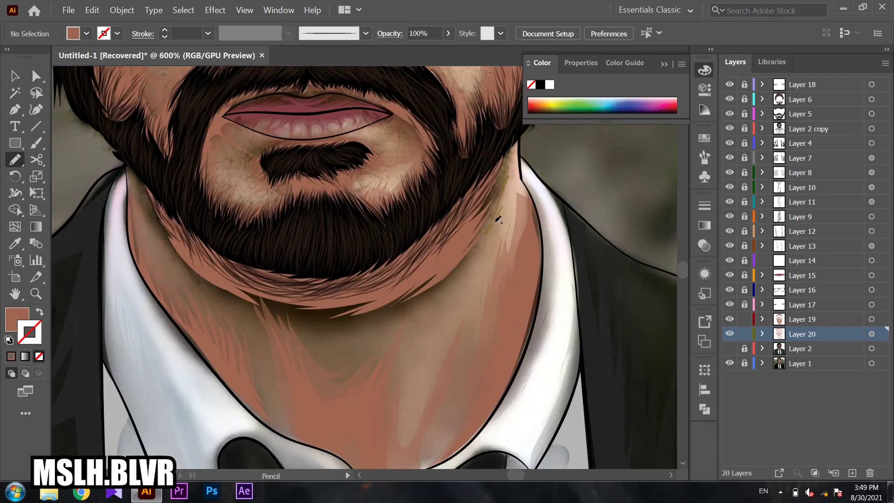
mouse_move(496, 222)
left_mouse_down()
mouse_move(446, 294)
mouse_move(342, 324)
mouse_move(284, 316)
mouse_move(189, 276)
left_mouse_up()
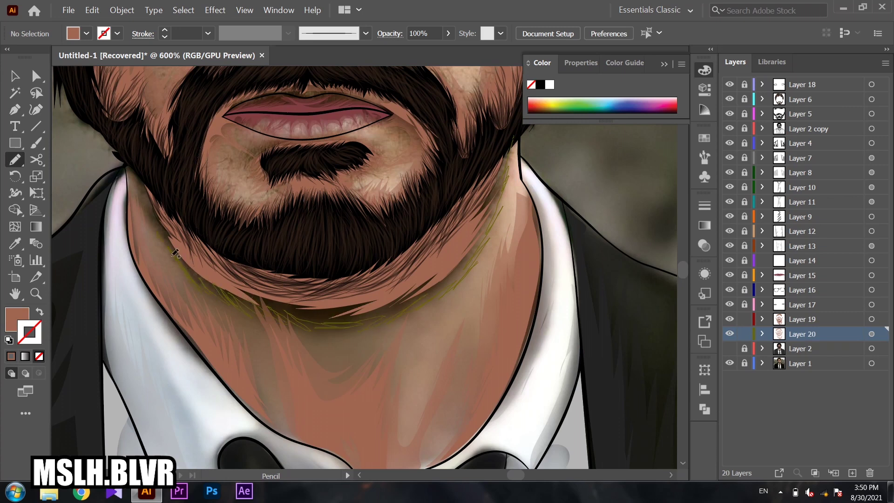
- Add a stroke under the beard's lower edge, then zoom out to the full portrait
mouse_move(128, 147)
left_mouse_down()
mouse_move(349, 232)
mouse_move(452, 171)
left_mouse_up()
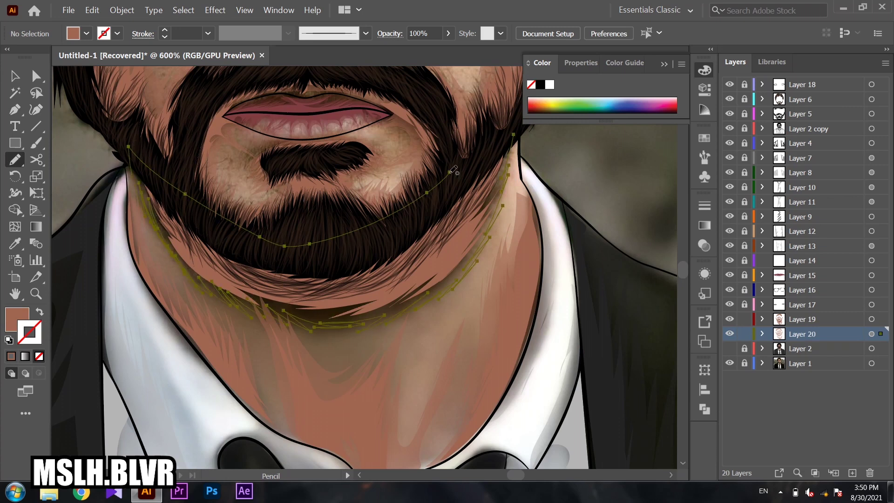
key("v")
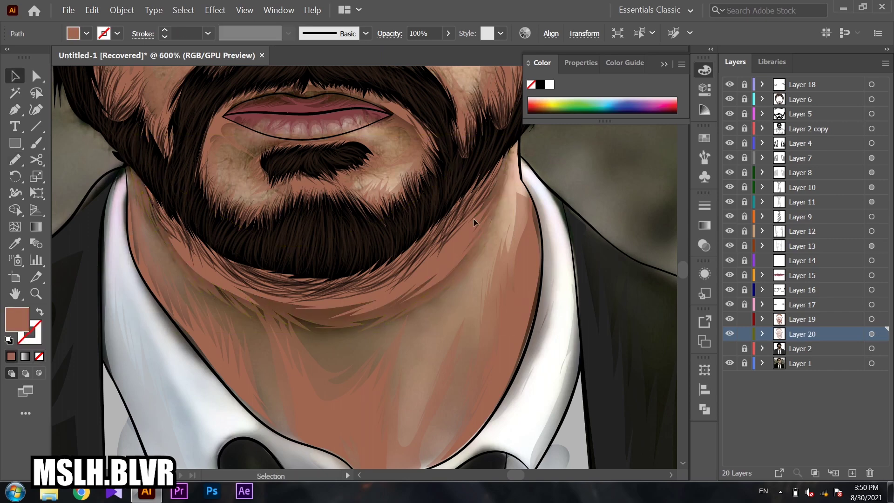
key("ctrl+shift+a")
key("ctrl+minus")
key("ctrl+minus")
key("ctrl+minus")
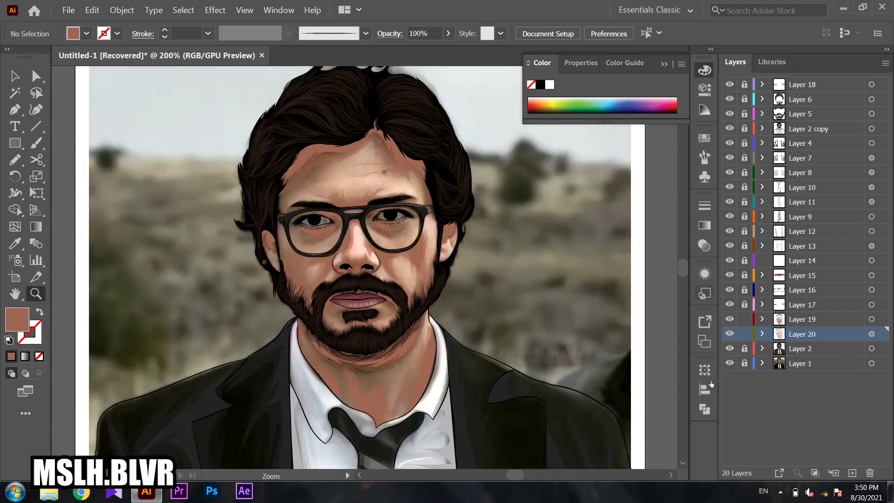
key("ctrl+minus")
key("ctrl+minus")
- Hide the Layer 1 background photo and check the shading strokes' fill colour
left_click(729, 363)
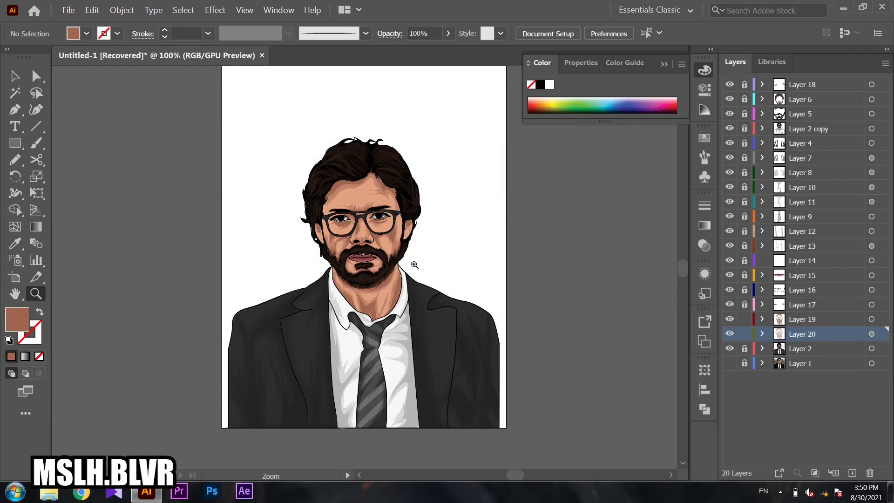
left_click_drag(386, 228, 397, 201)
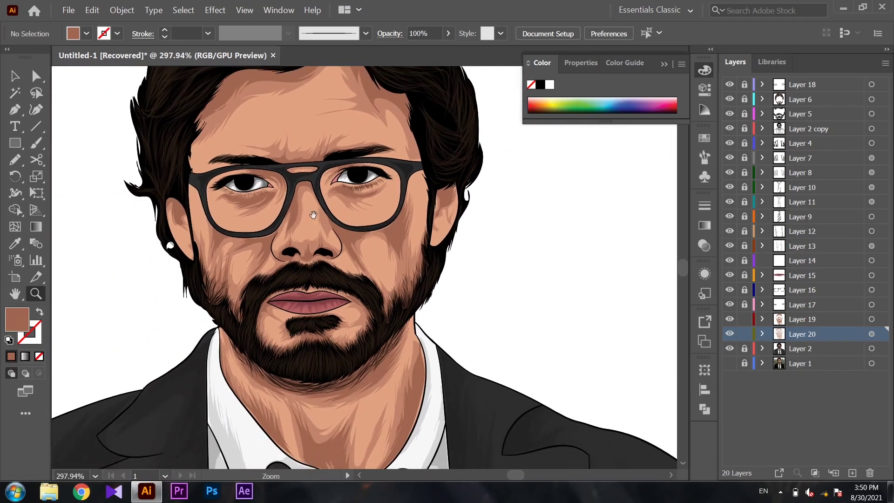
left_click(871, 334)
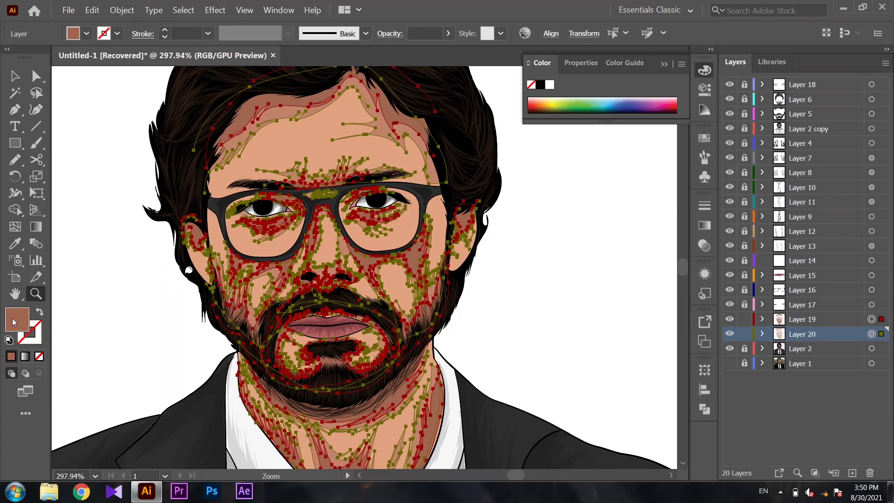
double_click(14, 323)
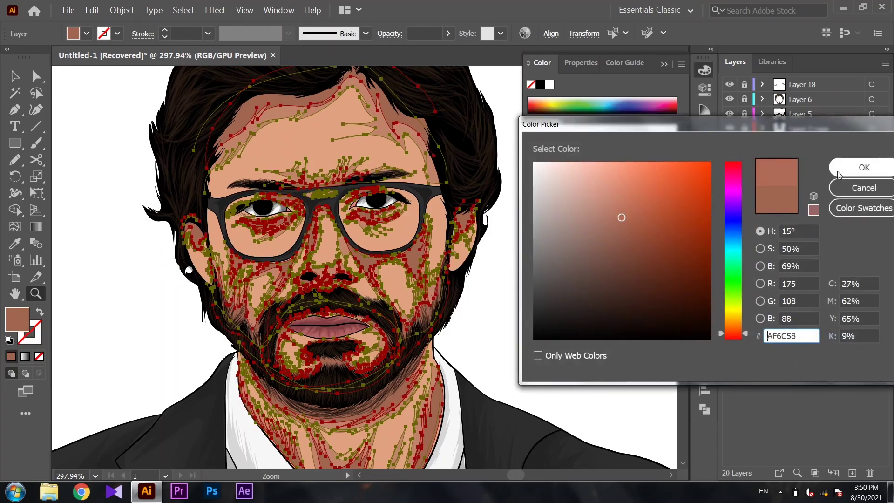
left_click(864, 167)
key("ctrl+shift+a")
key("ctrl+minus")
key("ctrl+minus")
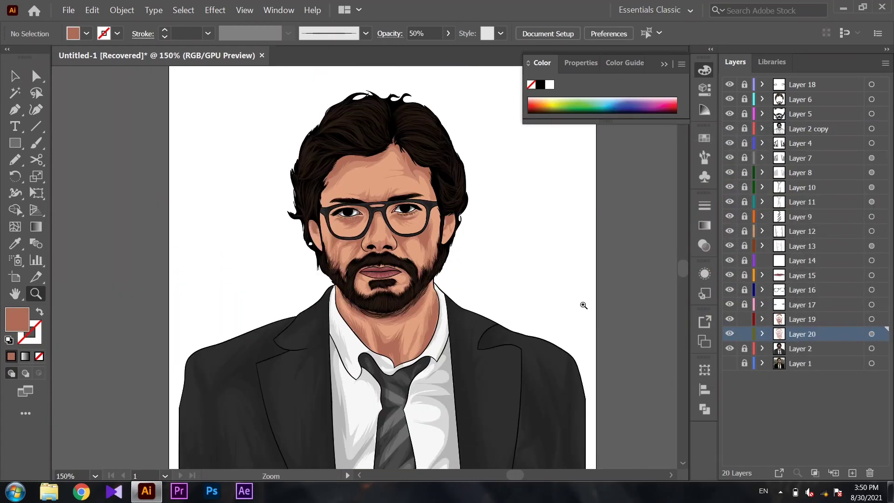
- Select Layers 19 and 20 shading artwork and bring up Recolor Artwork
left_click(872, 333)
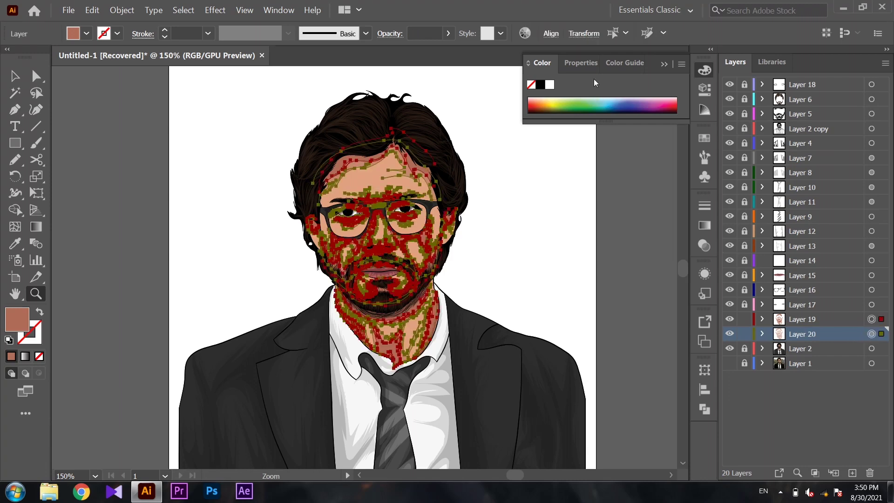
left_click(618, 62)
left_click(661, 172)
left_click_drag(738, 92, 580, 29)
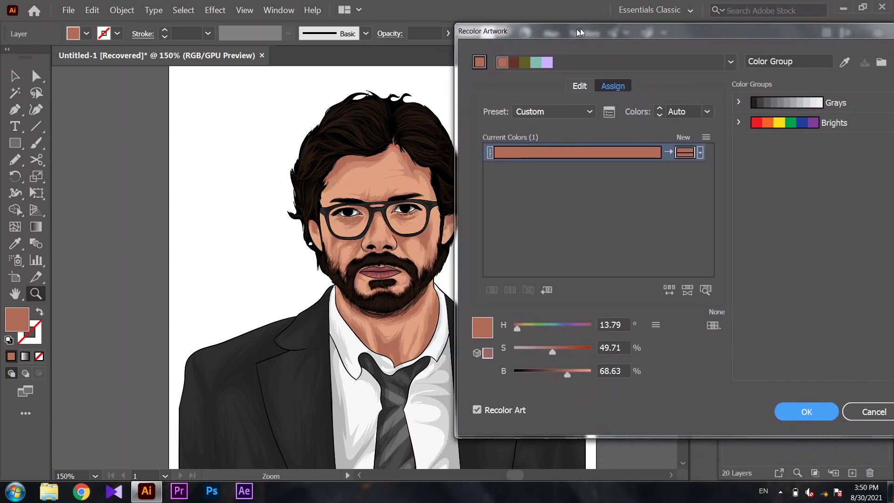
- Darken and desaturate the shadow colour, setting hue 15 and saturation 50
mouse_move(569, 351)
left_mouse_down()
mouse_move(558, 353)
mouse_move(584, 369)
mouse_move(564, 348)
mouse_move(582, 373)
left_mouse_up()
left_click_drag(563, 348, 529, 326)
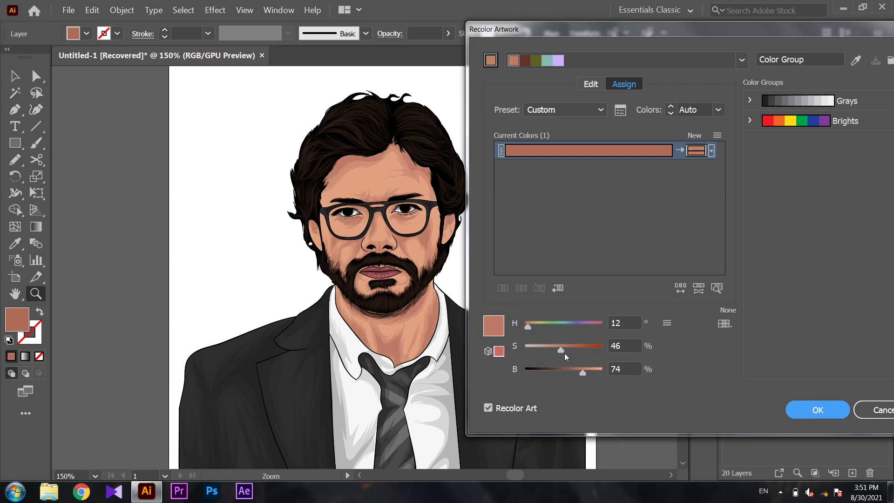
left_click(620, 320)
key("Tab")
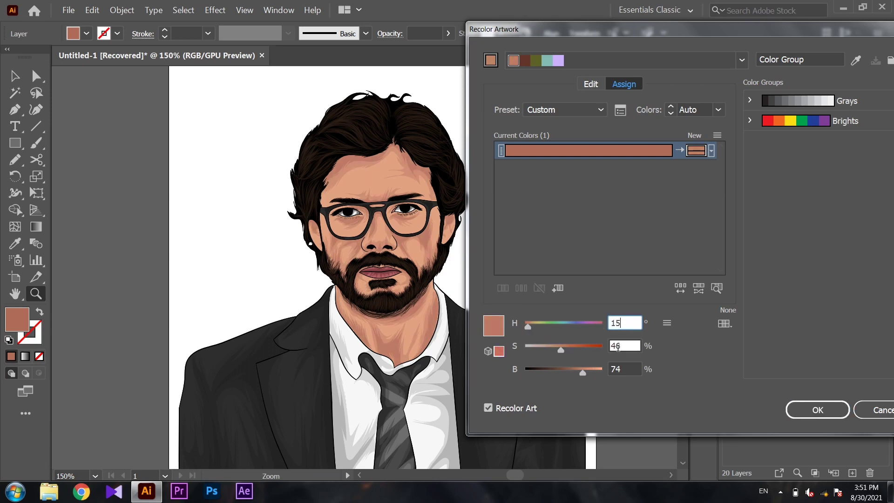
type("50")
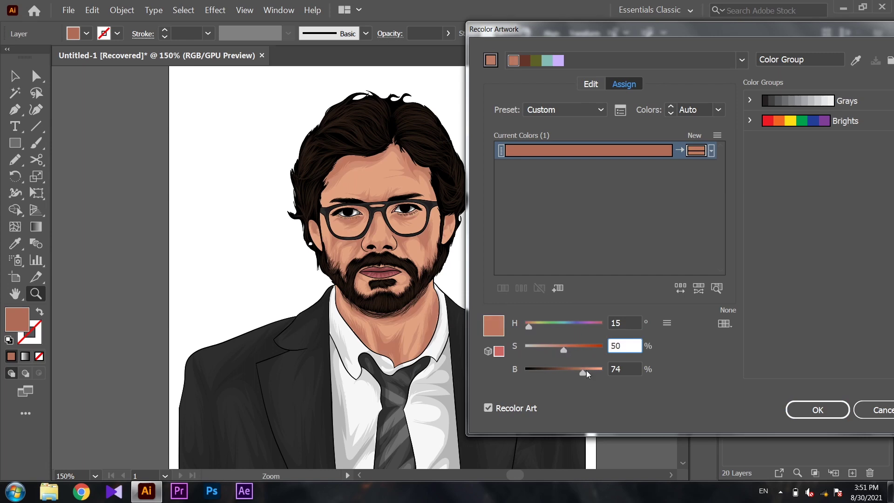
- Fine-tune the shadow colour to H 17, S 50, B 62 and apply it
mouse_move(586, 370)
left_mouse_down()
mouse_move(573, 370)
mouse_move(565, 348)
left_mouse_up()
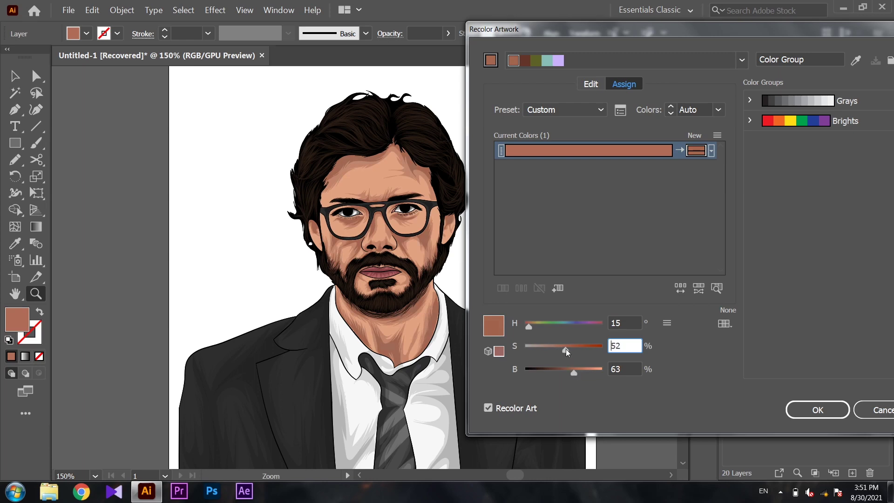
left_click_drag(573, 372, 569, 371)
left_click_drag(530, 328, 531, 329)
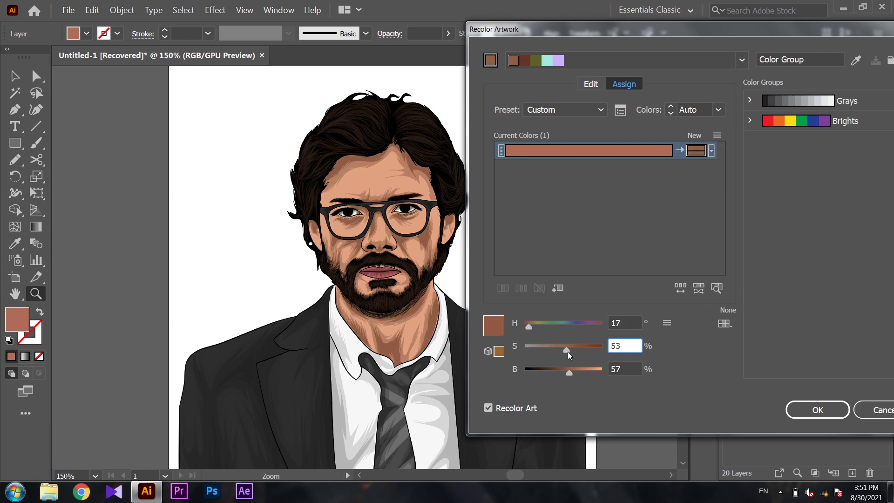
left_click_drag(568, 351, 573, 374)
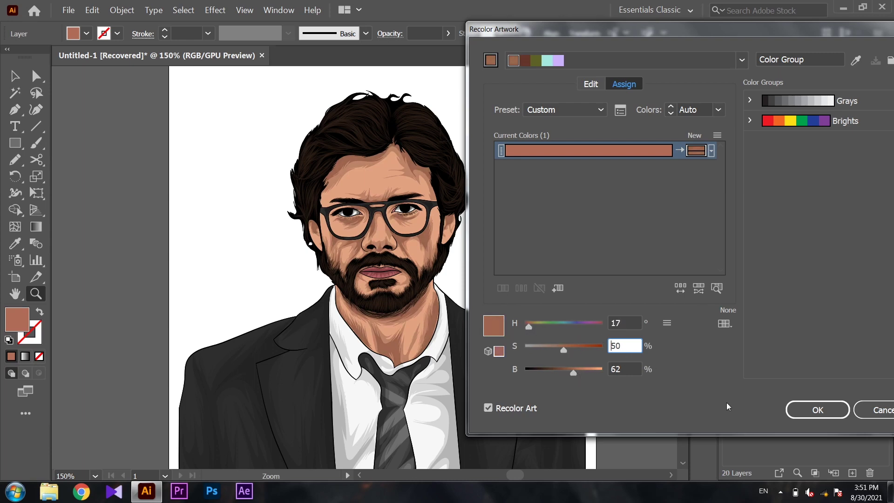
left_click(817, 410)
key("v")
key("ctrl+equal")
key("ctrl+equal")
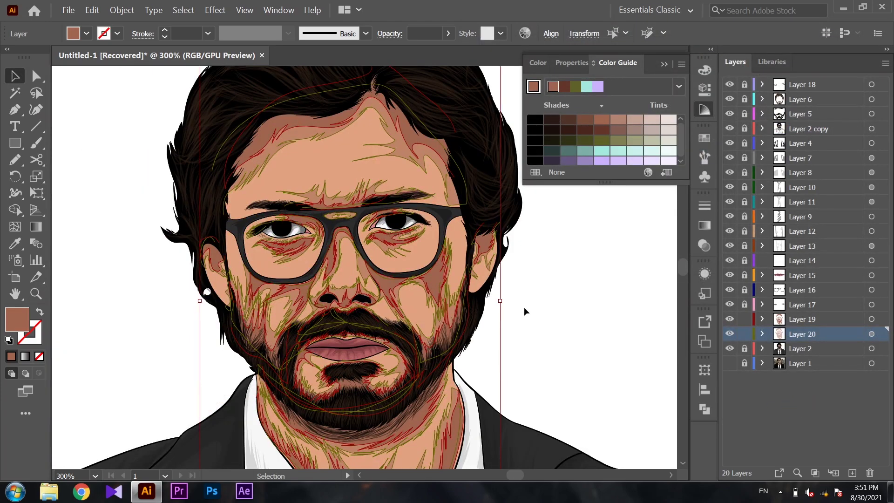
- Reselect the shadow strokes in Recolor Artwork and raise their brightness while easing saturation
left_click(524, 311)
key("ctrl+z")
left_click(650, 174)
mouse_move(568, 350)
left_mouse_down()
mouse_move(582, 371)
mouse_move(528, 326)
left_mouse_up()
left_click(565, 348)
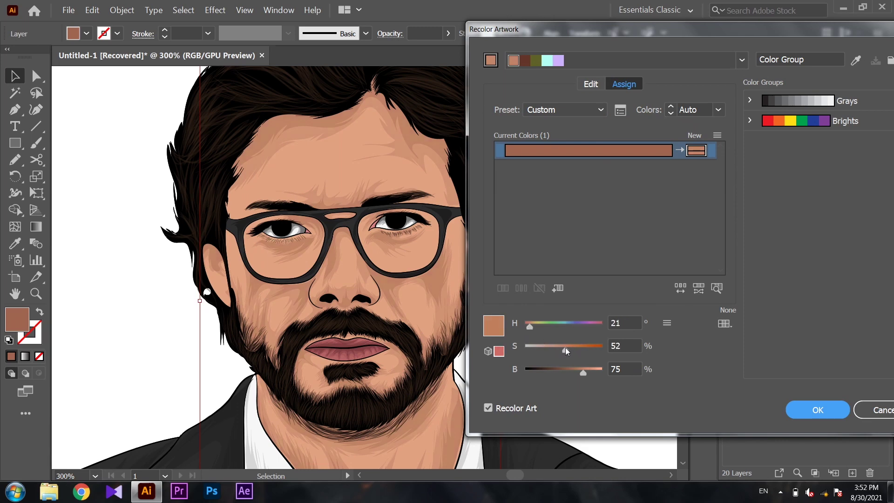
mouse_move(565, 348)
left_mouse_down()
mouse_move(584, 369)
mouse_move(569, 347)
left_mouse_up()
left_click(579, 370)
- Settle on H 19, S 52, B 76, apply, and view the whole artboard
left_click_drag(530, 326, 530, 326)
left_click_drag(566, 350, 565, 350)
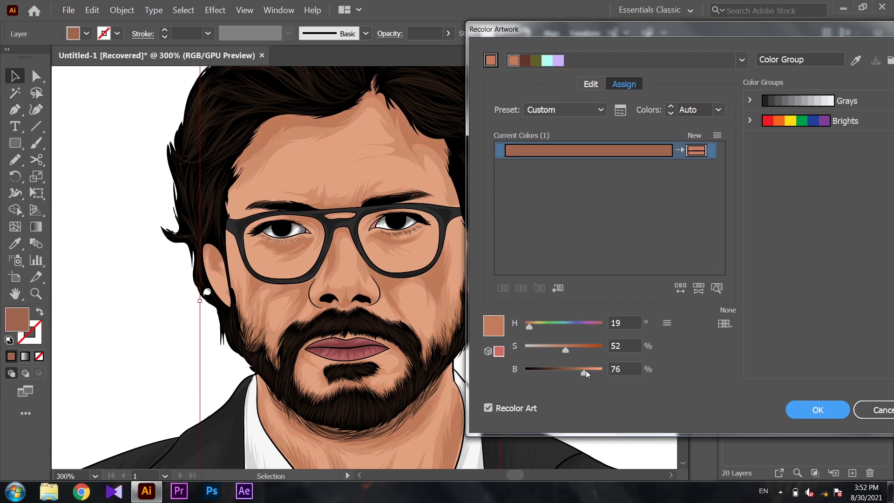
key("Return")
left_click(568, 357)
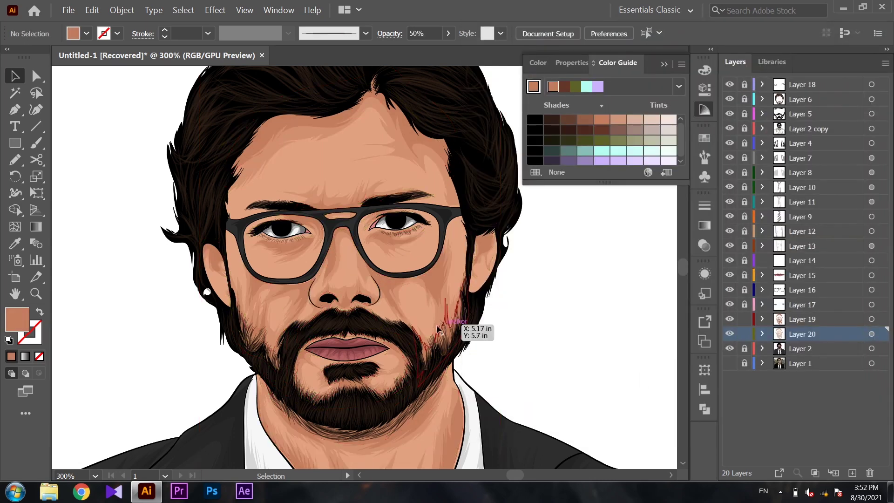
key("z")
key("ctrl+1")
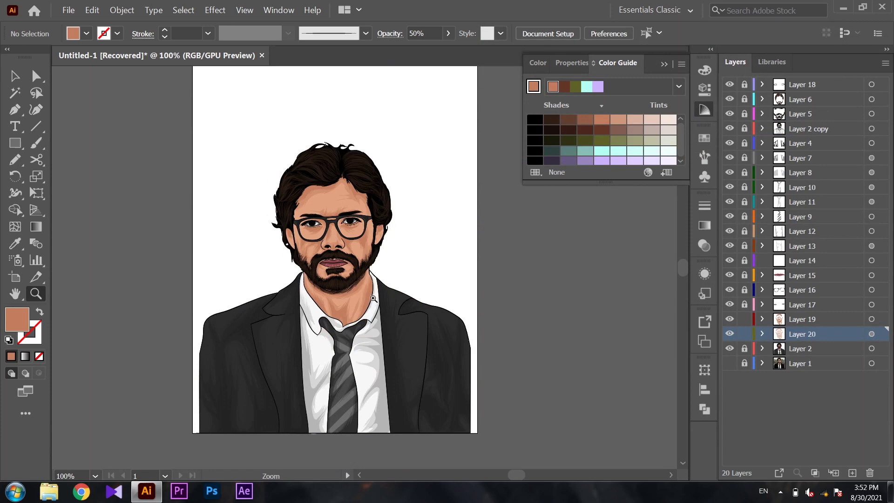
- Select Layer 20's shadow strokes in Recolor Artwork and lower saturation to 48
left_click_drag(373, 298, 519, 256)
scroll(375, 238, "up", 5)
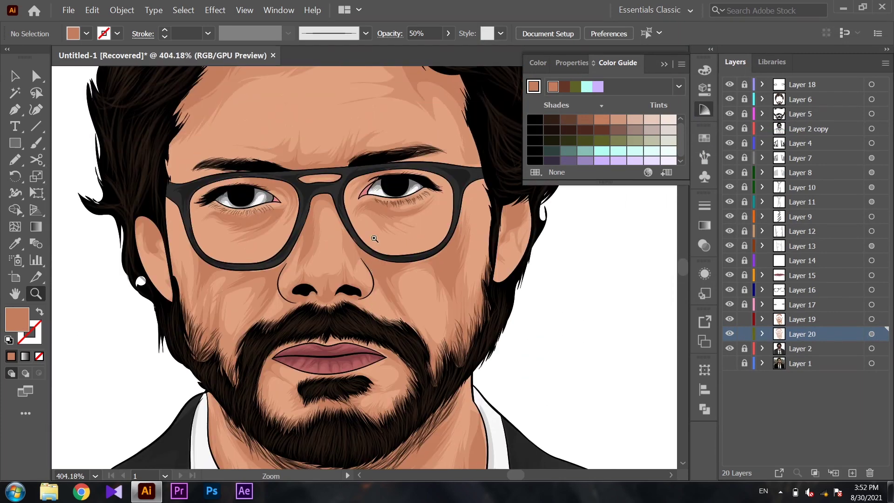
left_click(871, 334)
left_click(647, 173)
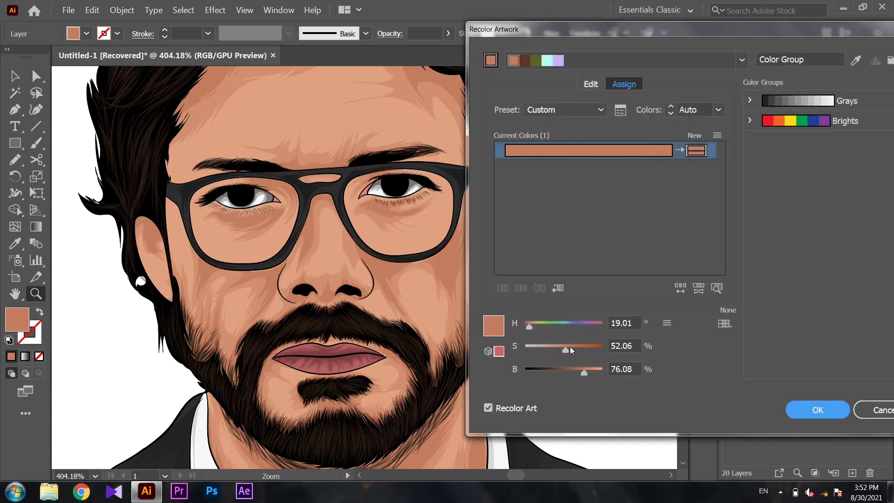
left_click_drag(566, 348, 563, 347)
- Set hue 21 and brightness to about 74, apply, and view the whole artboard
left_click(610, 322)
type("21")
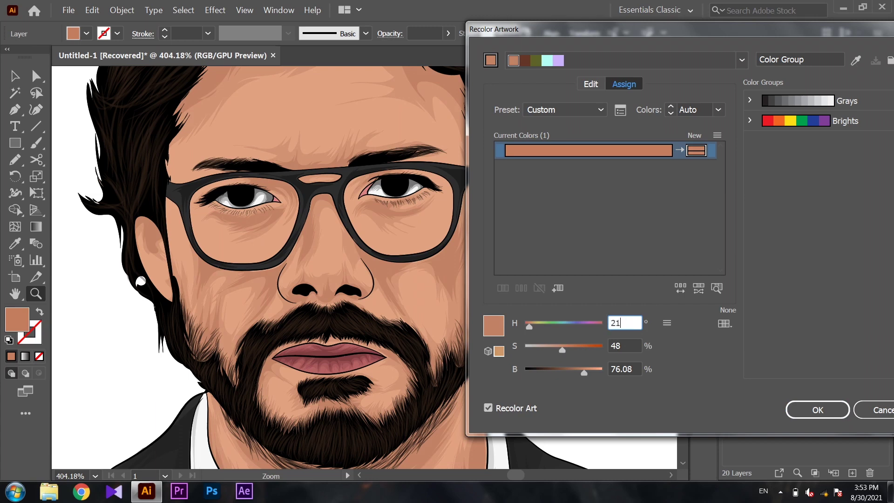
left_click(634, 371)
type("72")
left_click_drag(581, 373, 584, 373)
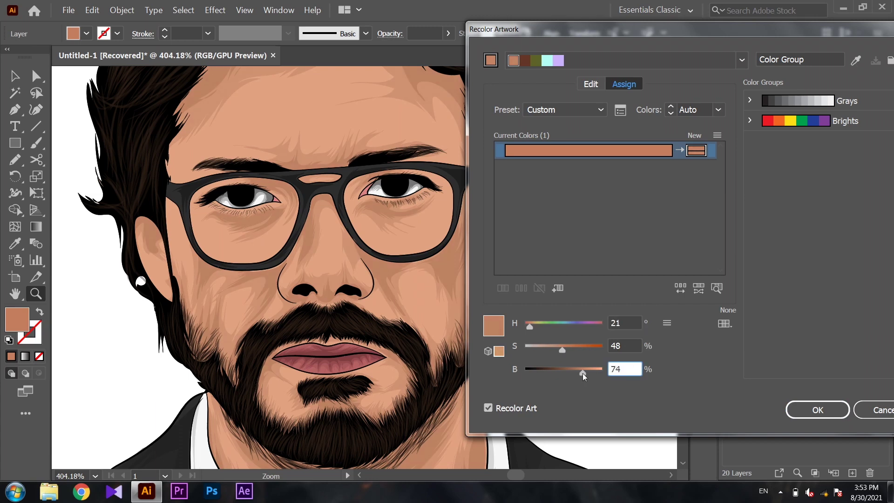
key("Return")
key("z")
key("ctrl+1")
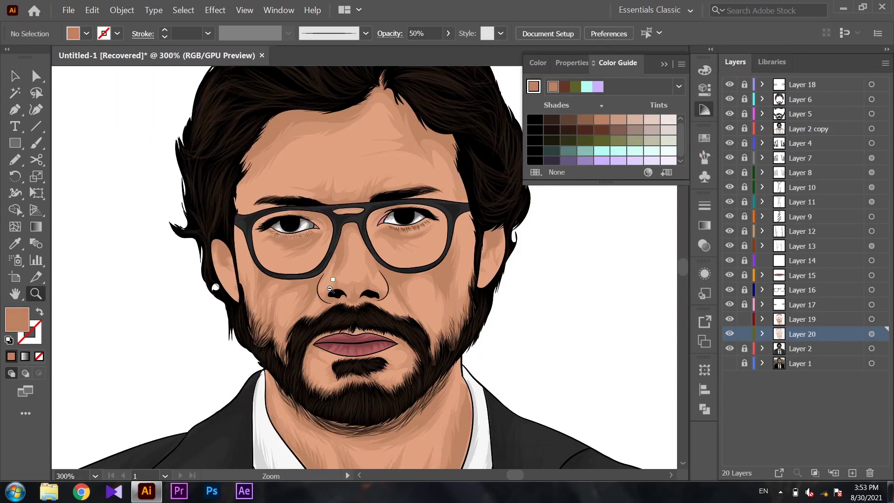
- Select Layers 19 and 20 shadow strokes in Recolor Artwork and adjust saturation and hue
left_click_drag(422, 308, 522, 261)
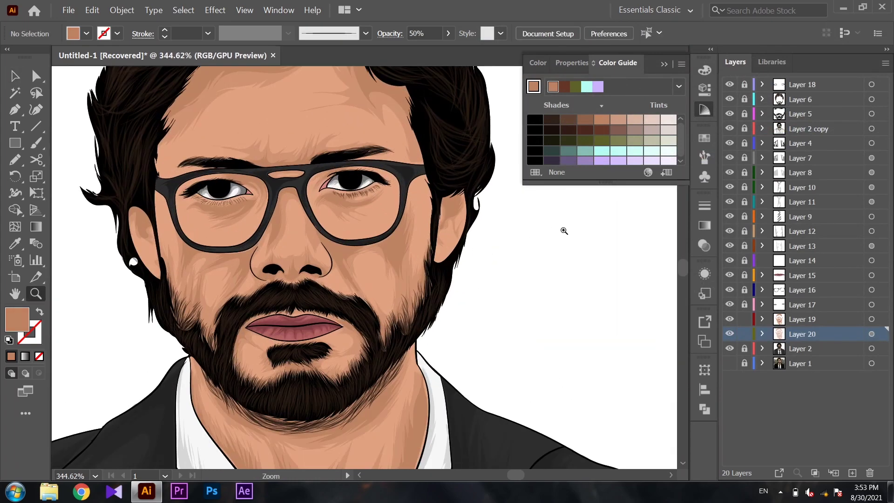
left_click(871, 334)
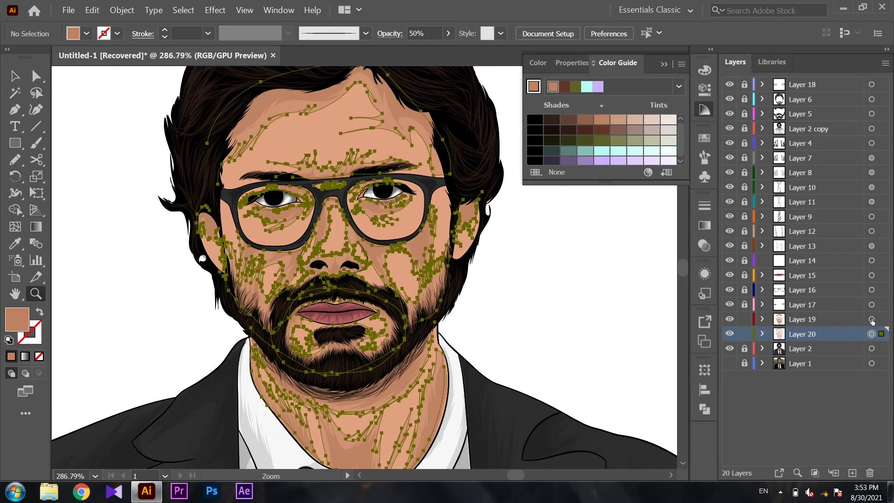
left_click(648, 172)
left_click_drag(564, 350, 584, 370)
left_click_drag(529, 328, 529, 327)
- Apply H 19, S 50, B 74–75 to the strokes, then create a new layer
left_click(629, 327)
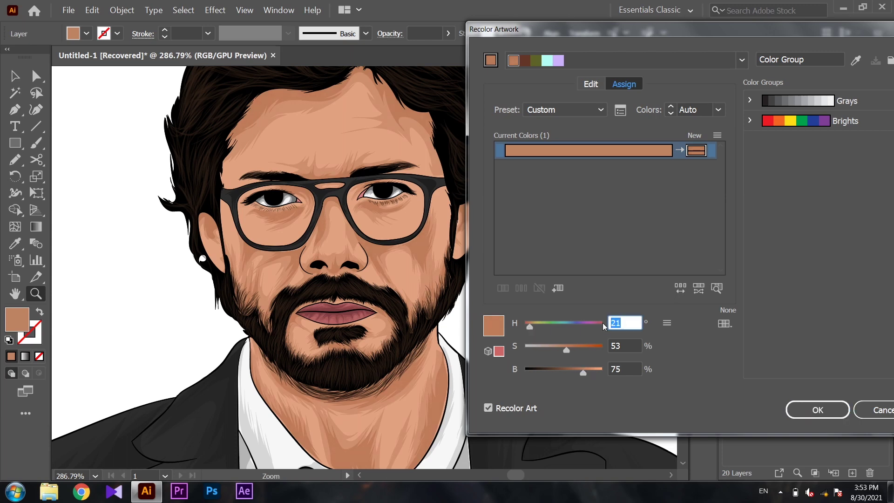
type("19")
left_click(624, 350)
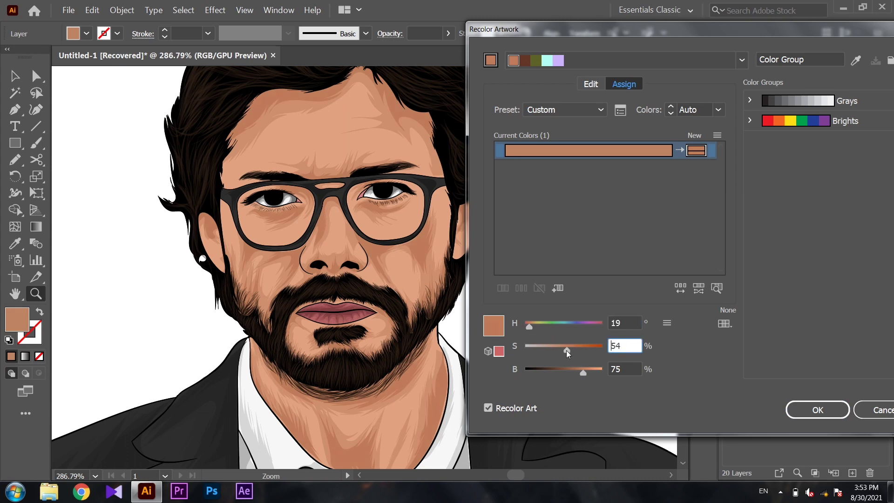
left_click_drag(566, 349, 563, 351)
left_click(806, 409)
key("ctrl+shift+a")
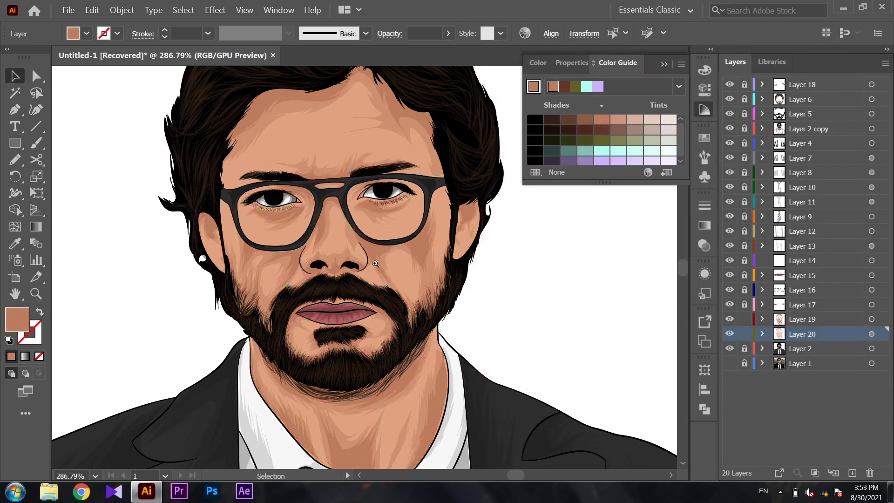
key("ctrl+1")
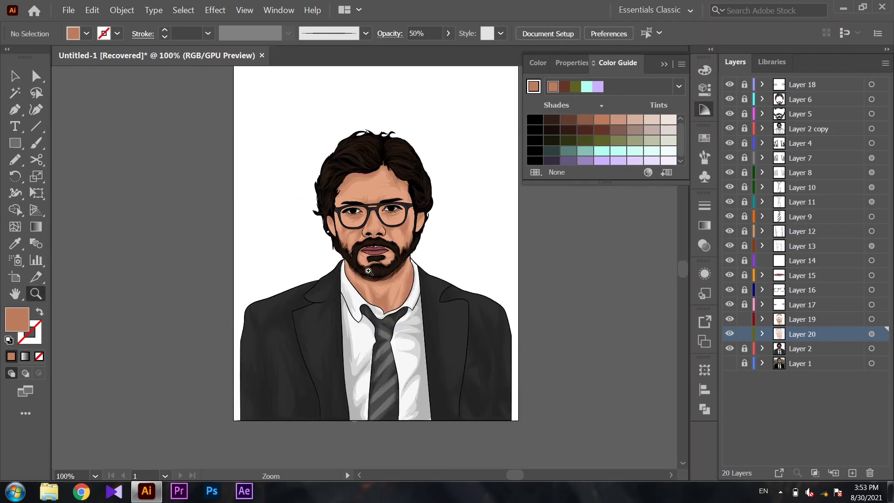
left_click_drag(369, 218, 438, 210)
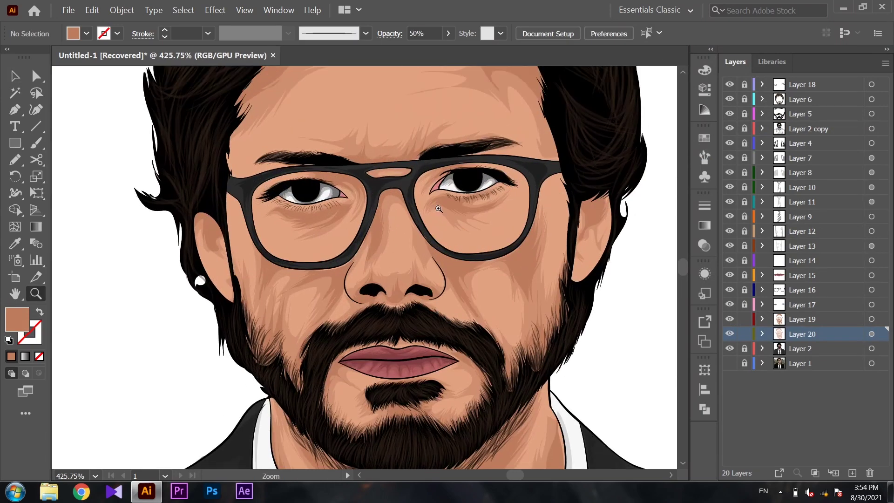
left_click(403, 292, "alt")
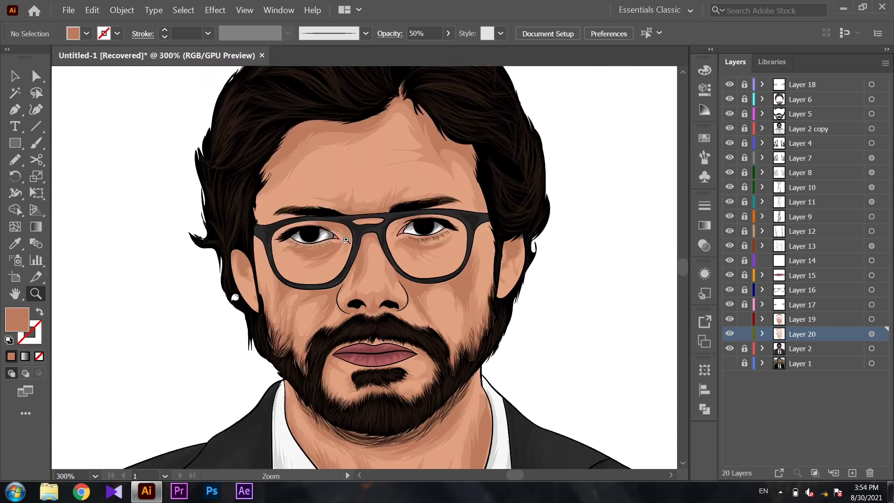
- Target the new Layer 21 and show the reference photo behind the artwork
key("ctrl+l")
left_click(872, 349)
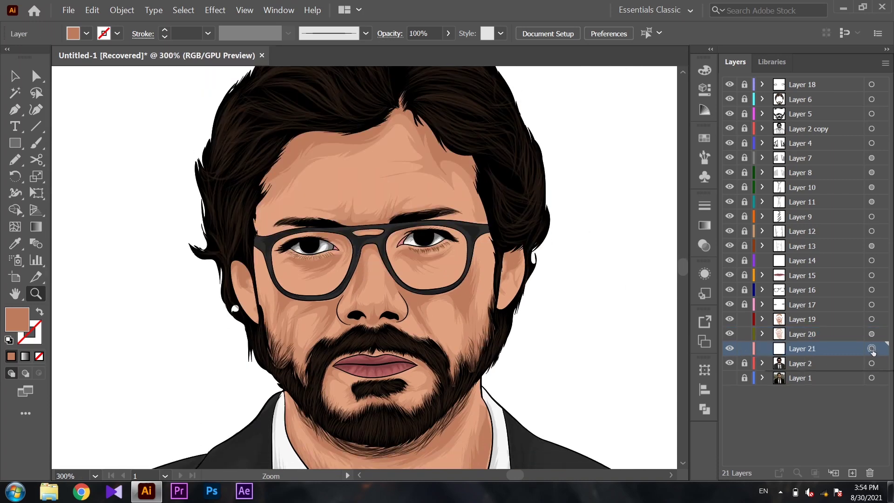
left_click(393, 36)
left_click(730, 377)
left_click(730, 363)
left_click(400, 114)
left_click(401, 114)
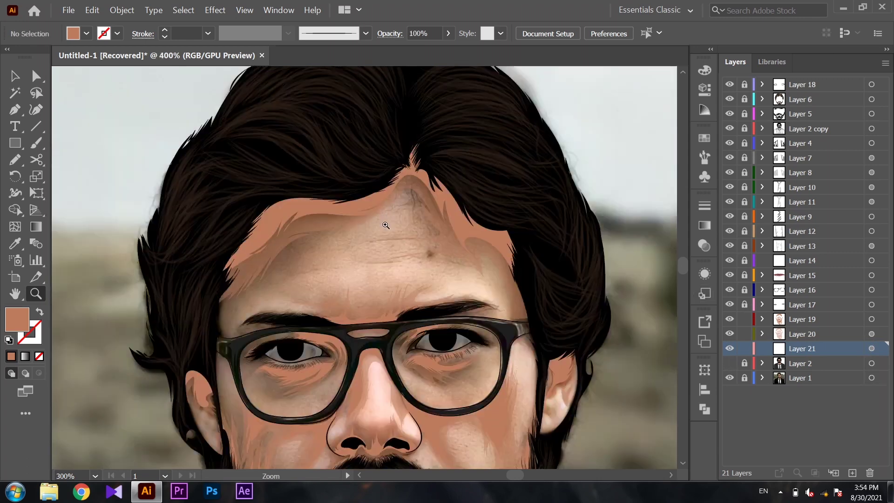
- Select a forehead shadow stroke, then return to Layer 21
key("n")
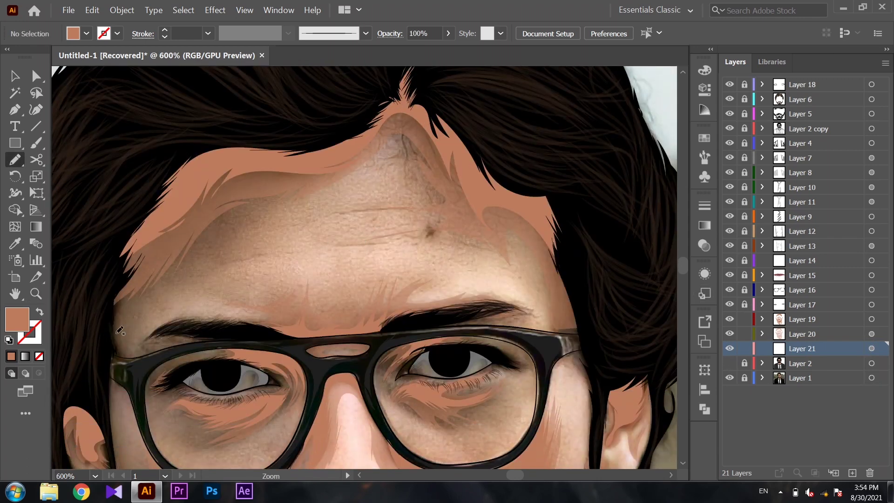
key("v")
left_click(200, 233)
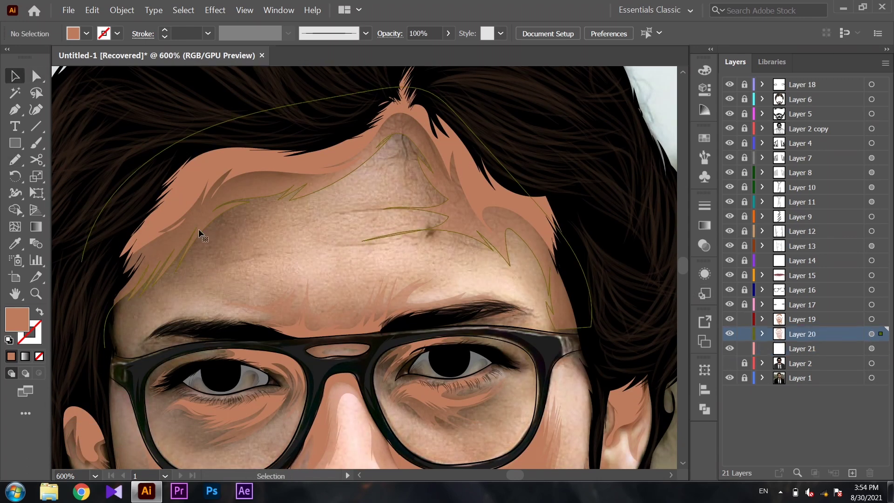
left_click(591, 314)
left_click(802, 348)
- Sketch forehead wrinkle strokes and remove the stray long stroke
key("n")
mouse_move(100, 347)
left_mouse_down()
mouse_move(208, 270)
mouse_move(267, 257)
mouse_move(278, 219)
left_mouse_up()
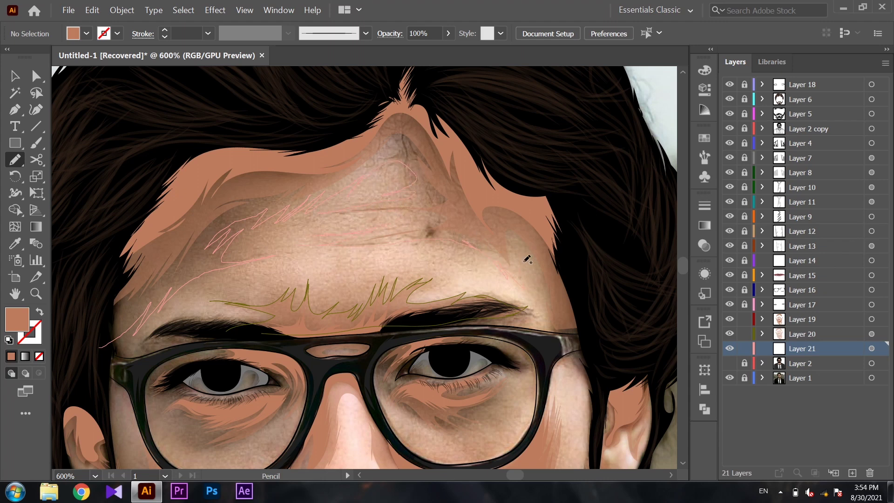
mouse_move(544, 323)
left_mouse_down()
mouse_move(566, 328)
mouse_move(595, 244)
mouse_move(270, 123)
mouse_move(90, 292)
left_mouse_up()
left_click(705, 70)
key("v")
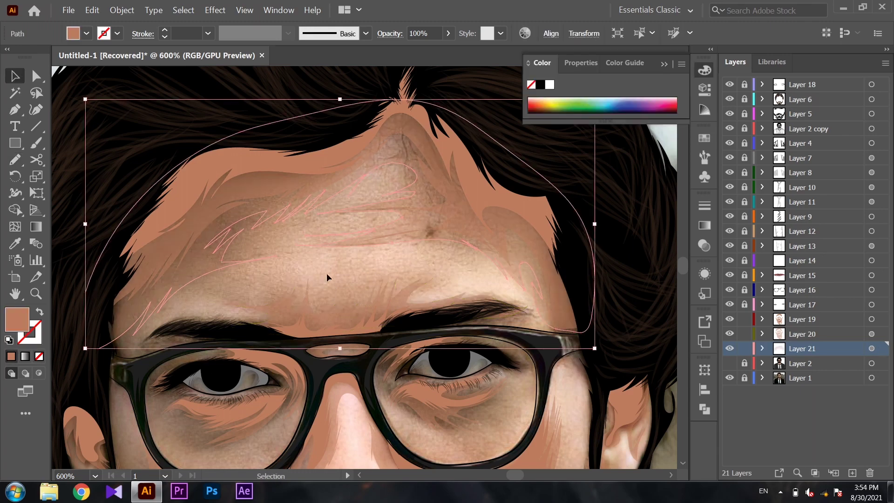
key("ctrl+shift+a")
- Dock the colour panels, zoom to the left eyebrow and draw a wrinkle line above it
left_click_drag(652, 63, 791, 62)
left_click(735, 62)
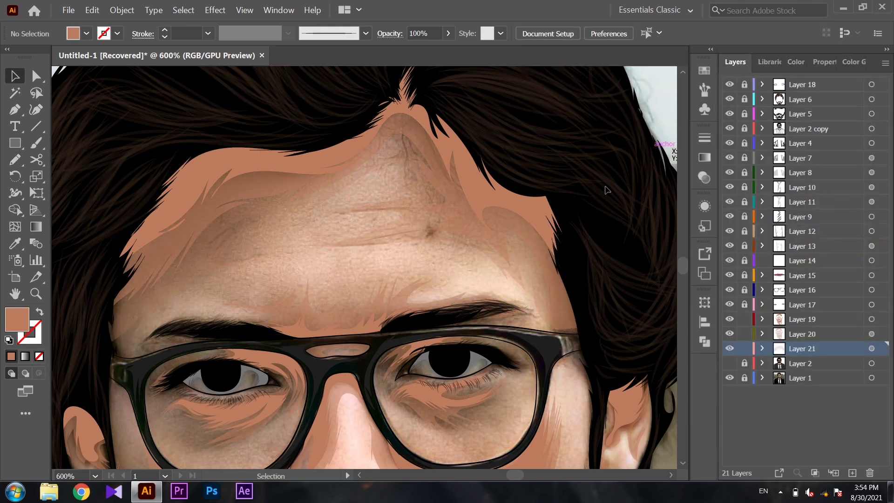
key("z")
left_click_drag(339, 246, 357, 263)
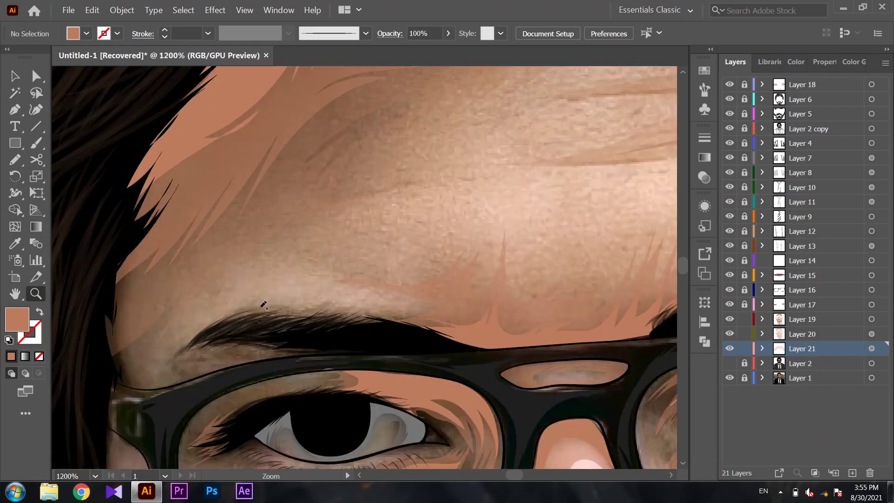
key("n")
left_click_drag(230, 366, 361, 302)
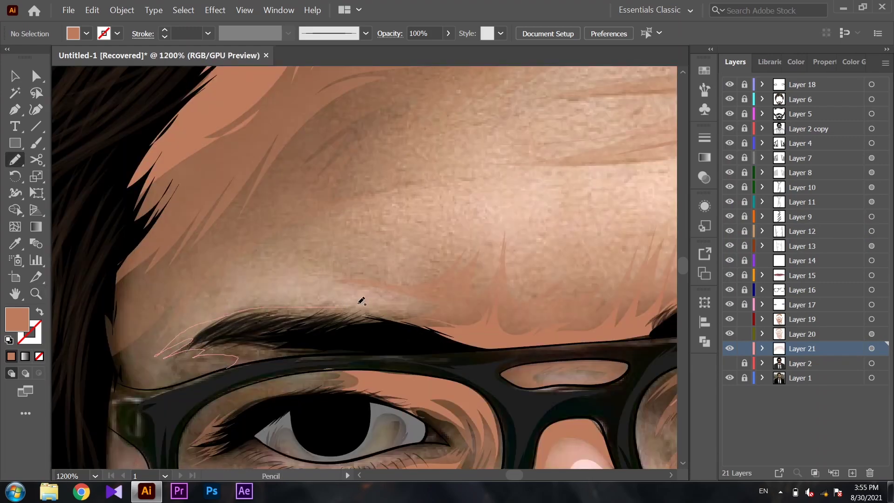
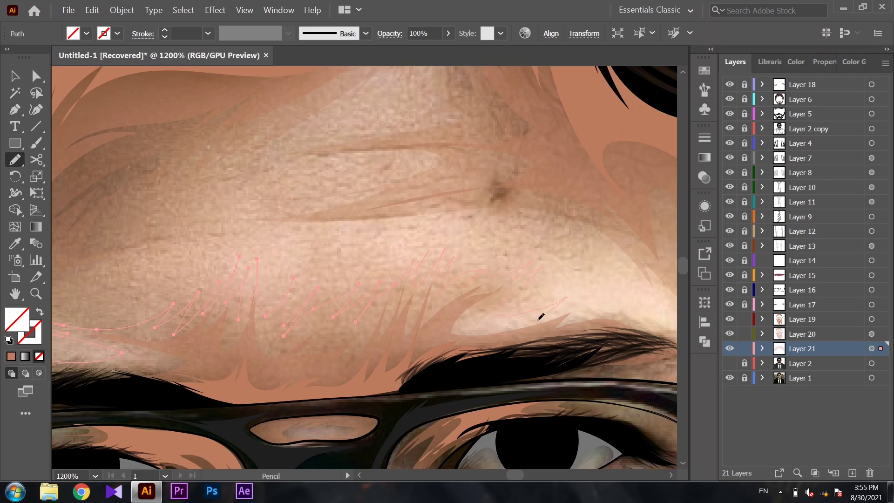
- Draw skin-coloured pencil texture strokes across the forehead and along the eyebrow, then deselect
mouse_move(540, 317)
left_mouse_down()
mouse_move(599, 302)
mouse_move(394, 311)
left_mouse_up()
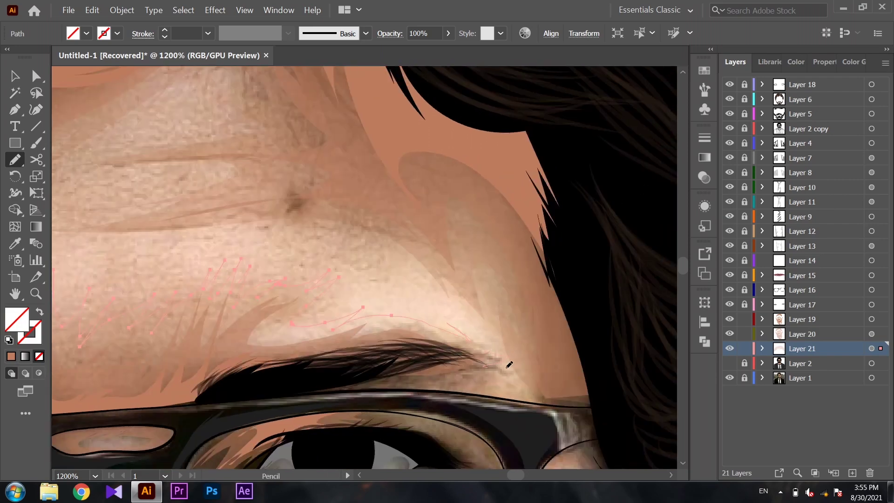
mouse_move(508, 365)
left_mouse_down()
mouse_move(125, 404)
mouse_move(578, 337)
mouse_move(237, 357)
left_mouse_up()
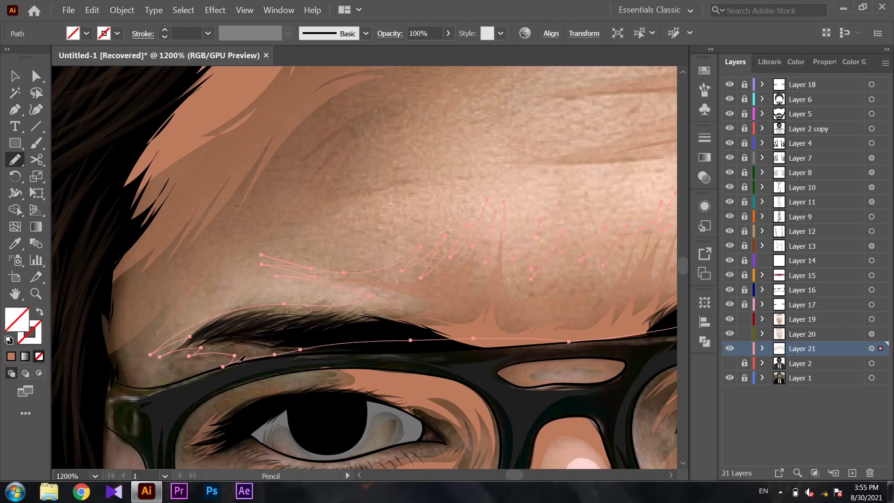
key("comma")
key("ctrl+shift+a")
key("ctrl+minus")
- Zoom in on the left eye and draw a texture stroke above it along the glasses rim
scroll(363, 243, "down", 2)
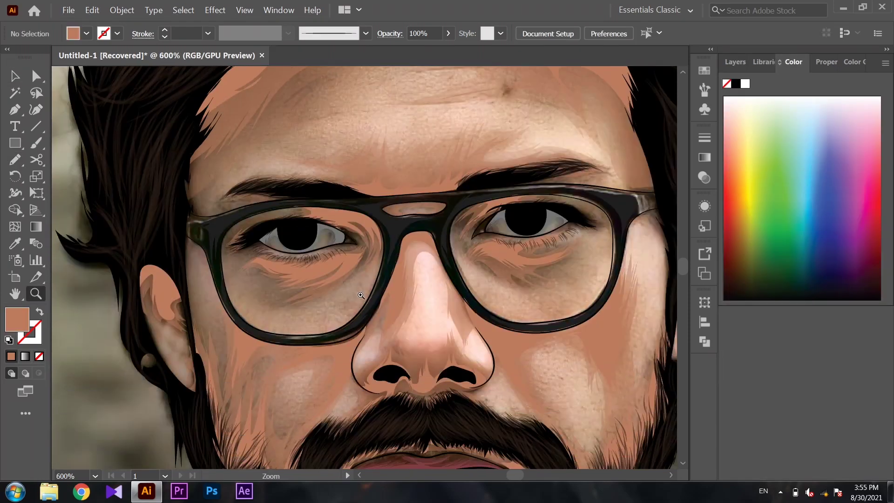
key("z")
left_click(337, 238)
key("n")
mouse_move(347, 190)
left_mouse_down()
mouse_move(321, 219)
mouse_move(480, 214)
mouse_move(592, 279)
mouse_move(604, 328)
mouse_move(523, 426)
left_mouse_up()
mouse_move(635, 330)
left_mouse_down()
mouse_move(635, 239)
mouse_move(512, 181)
mouse_move(405, 180)
mouse_move(335, 192)
left_mouse_up()
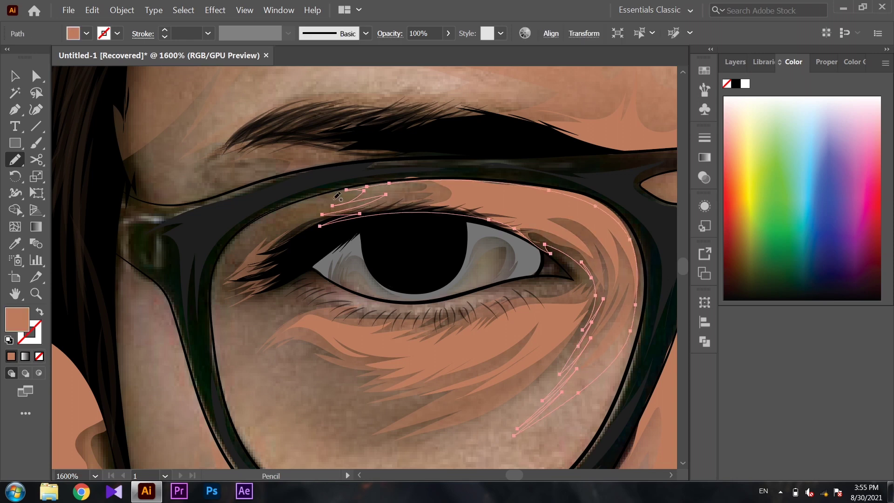
scroll(365, 268, "down", 3)
key("ctrl+shift+a")
- Draw pencil texture strokes across the under-eye area and around the eye corner
mouse_move(370, 239)
left_mouse_down()
mouse_move(270, 239)
mouse_move(260, 268)
mouse_move(263, 298)
mouse_move(345, 326)
mouse_move(371, 394)
mouse_move(527, 331)
mouse_move(597, 231)
mouse_move(527, 222)
mouse_move(424, 242)
mouse_move(359, 239)
left_mouse_up()
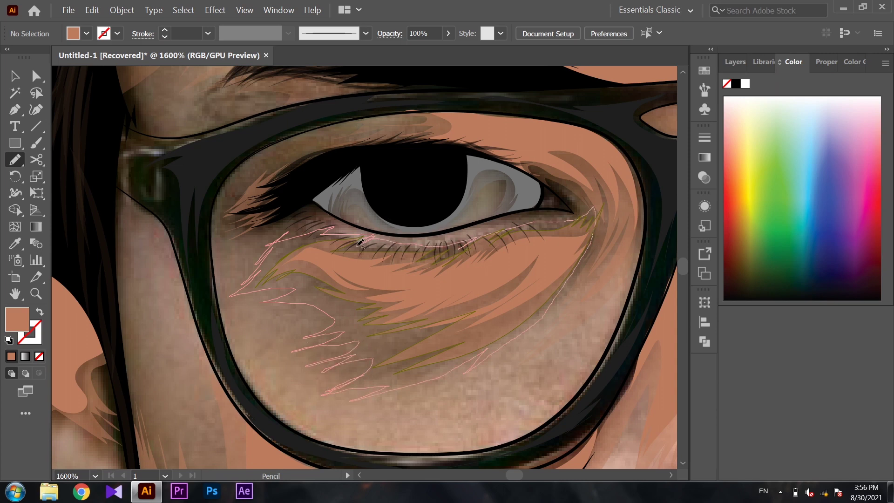
key("ctrl+shift+a")
key("z")
left_click(394, 294, "alt")
left_click(420, 283, "alt")
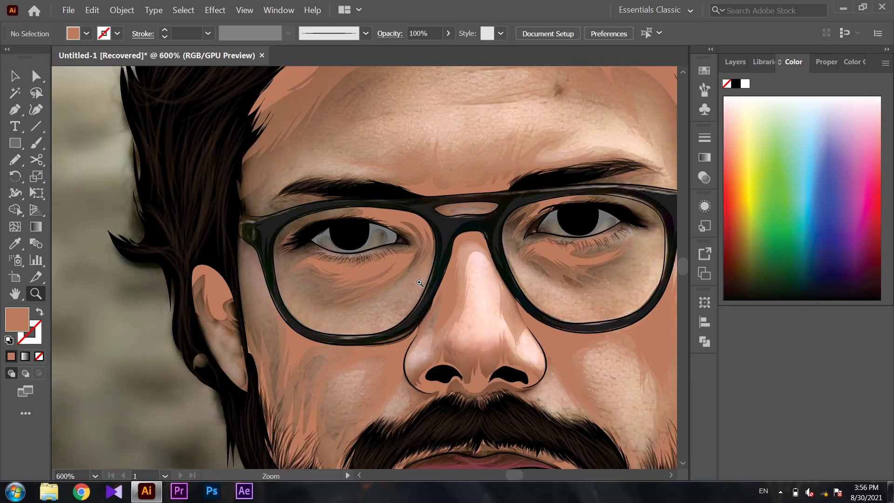
left_click(382, 254)
key("n")
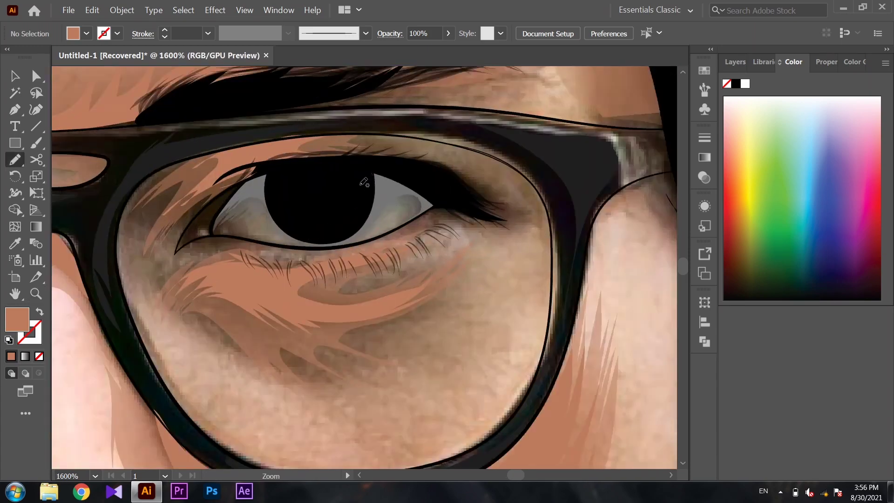
mouse_move(399, 138)
left_mouse_down()
mouse_move(191, 214)
mouse_move(137, 281)
mouse_move(158, 200)
mouse_move(141, 200)
mouse_move(211, 153)
mouse_move(309, 136)
mouse_move(404, 140)
left_mouse_up()
left_click(442, 329, "ctrl")
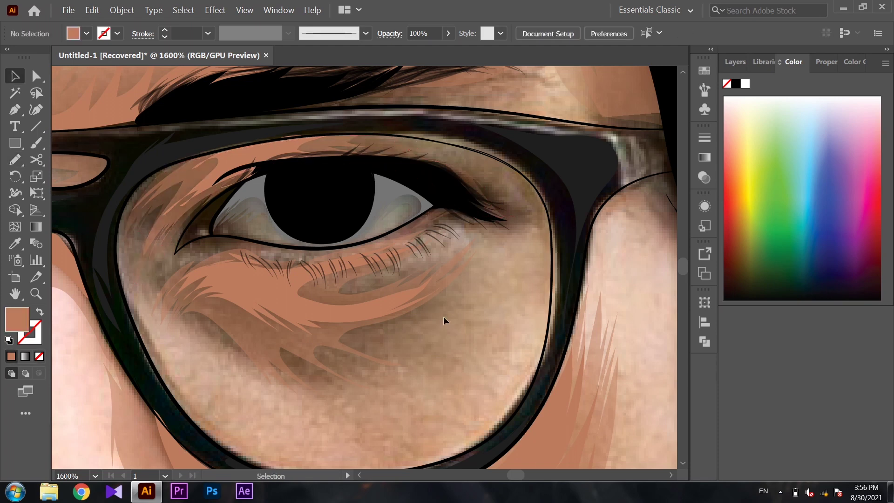
- Add zigzag texture across the lower lashes and a stroke along the lower eyelid
mouse_move(419, 219)
left_mouse_down()
mouse_move(457, 239)
mouse_move(496, 228)
mouse_move(394, 336)
mouse_move(423, 387)
mouse_move(399, 403)
mouse_move(343, 402)
mouse_move(178, 329)
left_mouse_up()
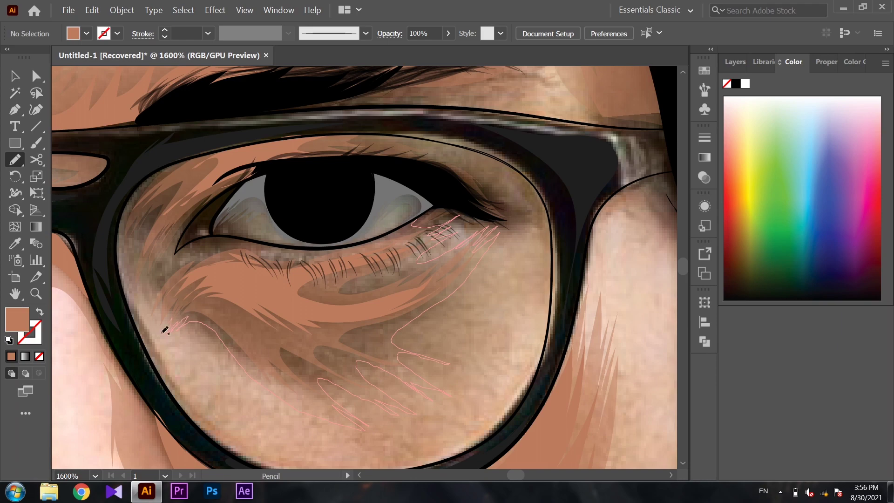
mouse_move(154, 298)
left_mouse_down()
mouse_move(217, 242)
mouse_move(317, 251)
mouse_move(410, 223)
left_mouse_up()
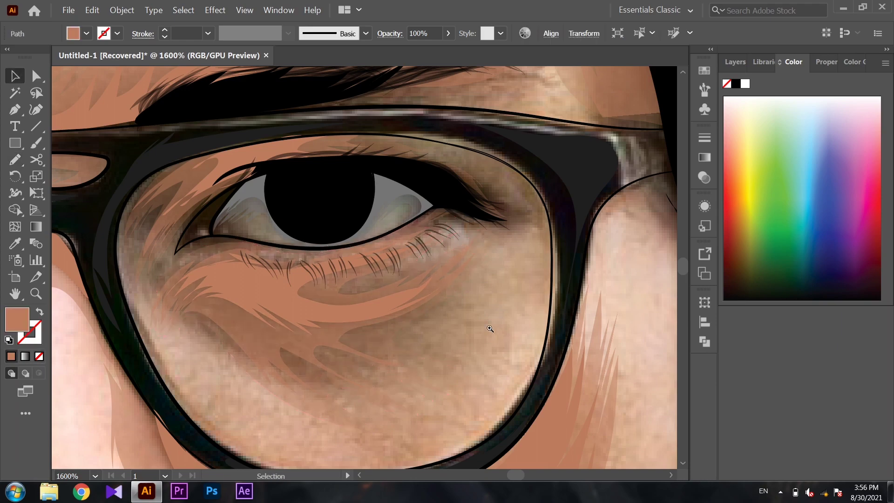
key("z")
left_click(342, 288, "alt")
left_click(342, 288, "alt")
left_click(342, 288, "alt")
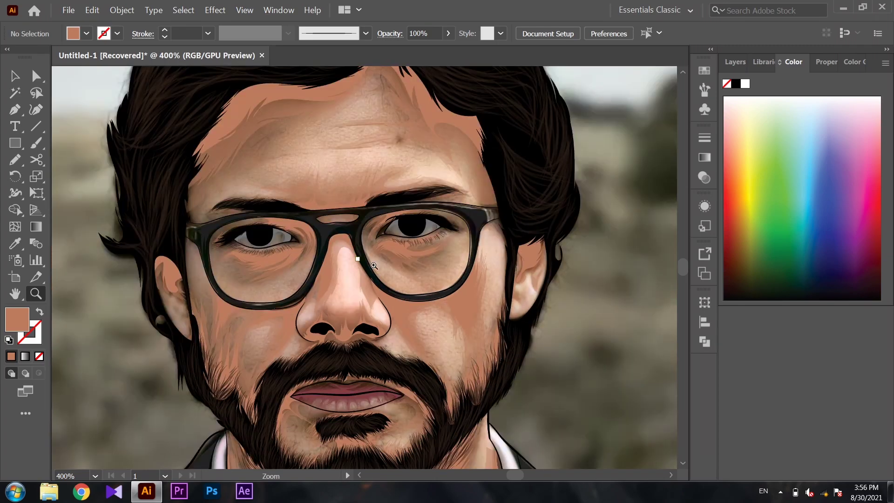
- Zoom in on the right cheek and draw strokes along the jaw, beard edge and moustache
scroll(372, 279, "down", 1)
left_click(384, 274)
left_click_drag(406, 203, 365, 187)
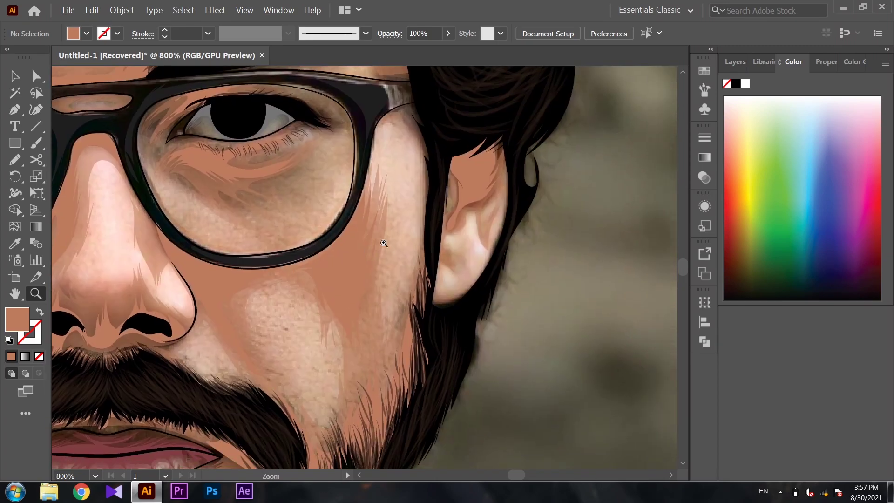
key("n")
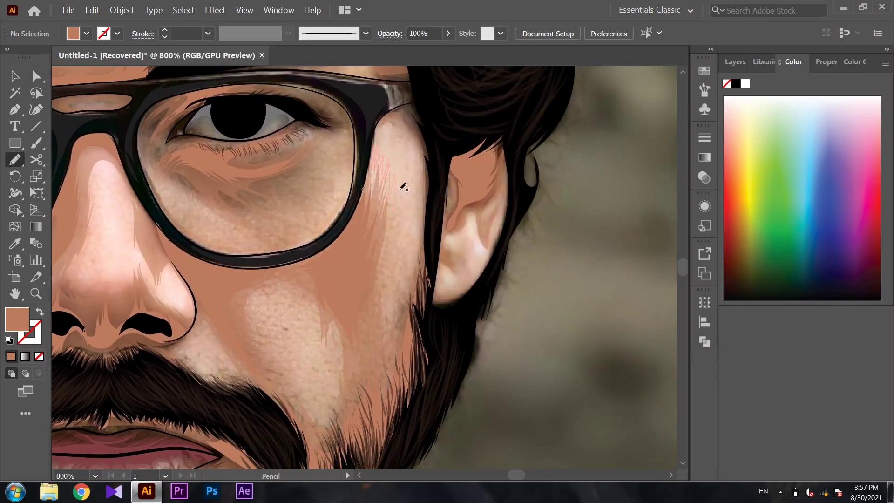
mouse_move(431, 211)
left_mouse_down()
mouse_move(418, 429)
mouse_move(464, 274)
mouse_move(426, 321)
mouse_move(340, 267)
mouse_move(306, 234)
mouse_move(339, 210)
left_mouse_up()
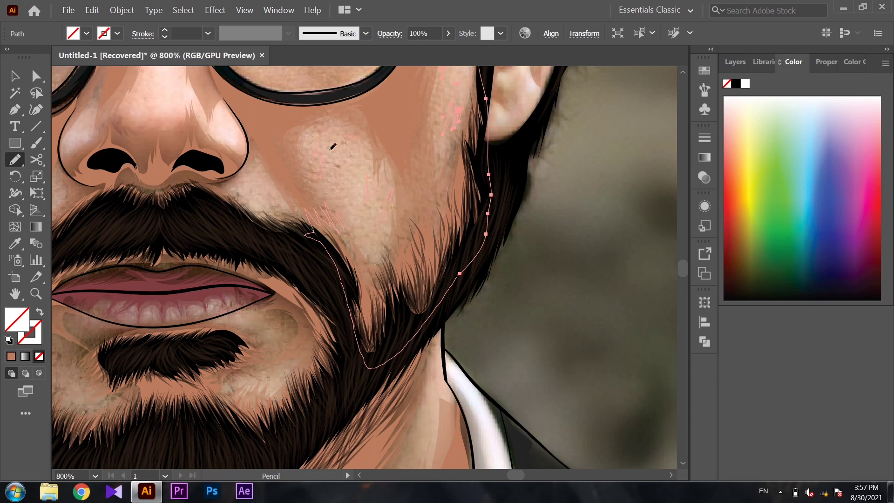
left_click_drag(319, 229, 267, 185)
left_click_drag(272, 219, 207, 186)
- Tint the new jaw and moustache strokes with the skin colour and deselect them
scroll(403, 76, "up", 5)
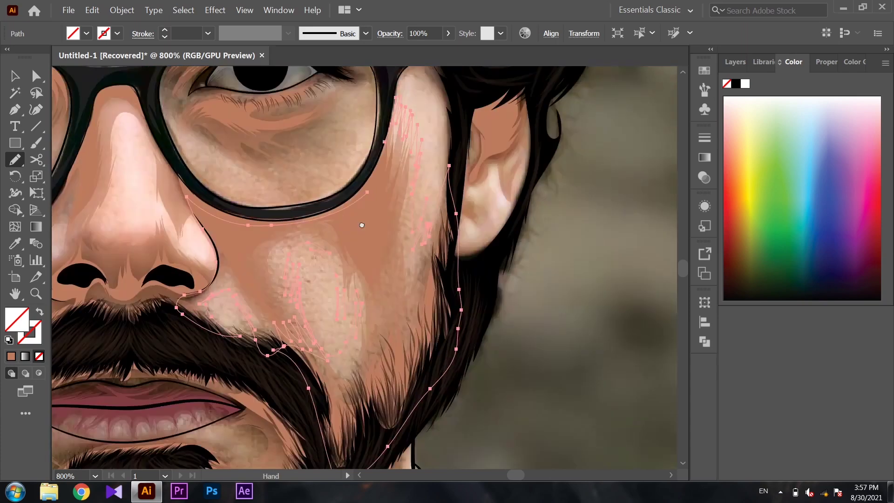
scroll(400, 153, "up", 5)
key("comma")
key("v")
key("ctrl+shift+a")
scroll(398, 229, "down", 3)
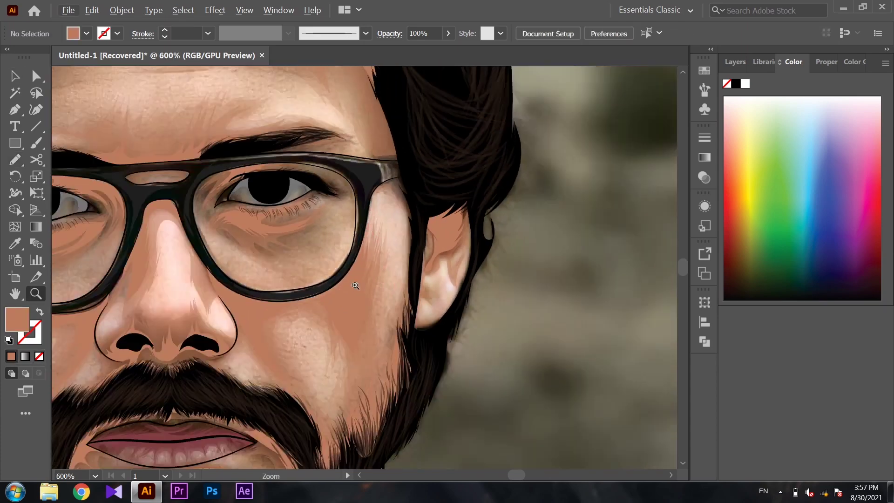
scroll(425, 256, "up", 1)
scroll(343, 289, "up", 1)
scroll(337, 213, "up", 1)
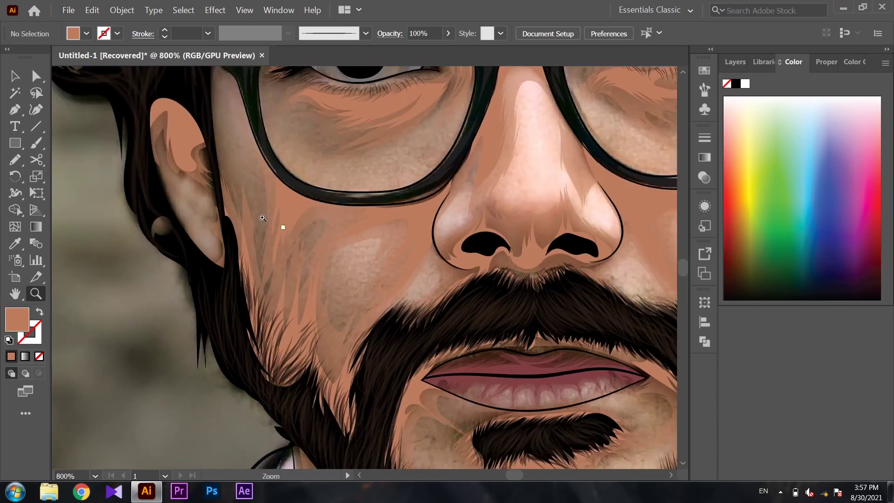
key("v")
key("n")
- Draw thin strokes beside the ear, down the cheek from the glasses, and from nose to chin
mouse_move(218, 185)
left_mouse_down()
mouse_move(216, 106)
mouse_move(264, 170)
mouse_move(327, 201)
left_mouse_up()
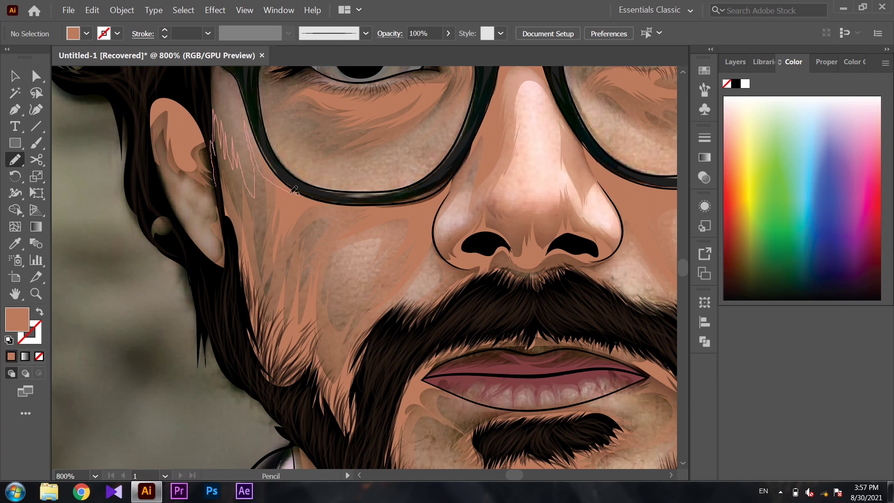
mouse_move(391, 209)
left_mouse_down()
mouse_move(348, 257)
mouse_move(342, 292)
mouse_move(373, 254)
left_mouse_up()
mouse_move(438, 215)
left_mouse_down()
mouse_move(391, 305)
mouse_move(350, 419)
mouse_move(233, 259)
mouse_move(223, 200)
left_mouse_up()
key("v")
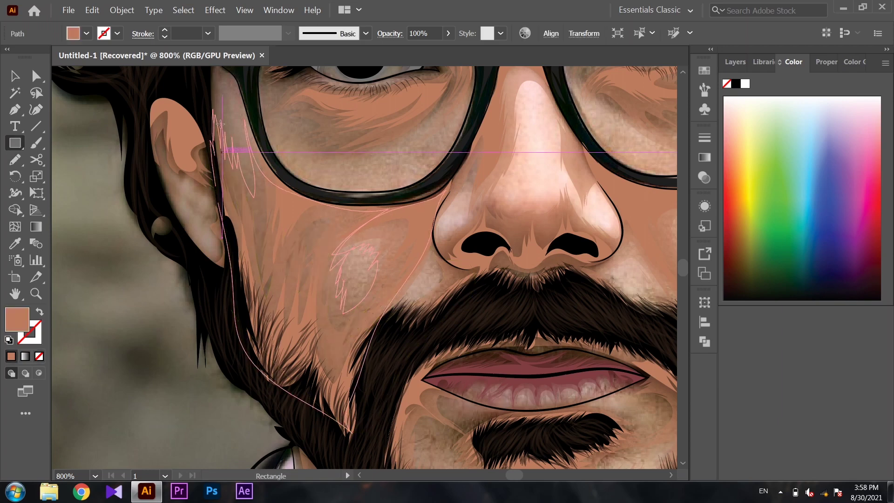
left_click(239, 144)
key("z")
left_click(395, 269)
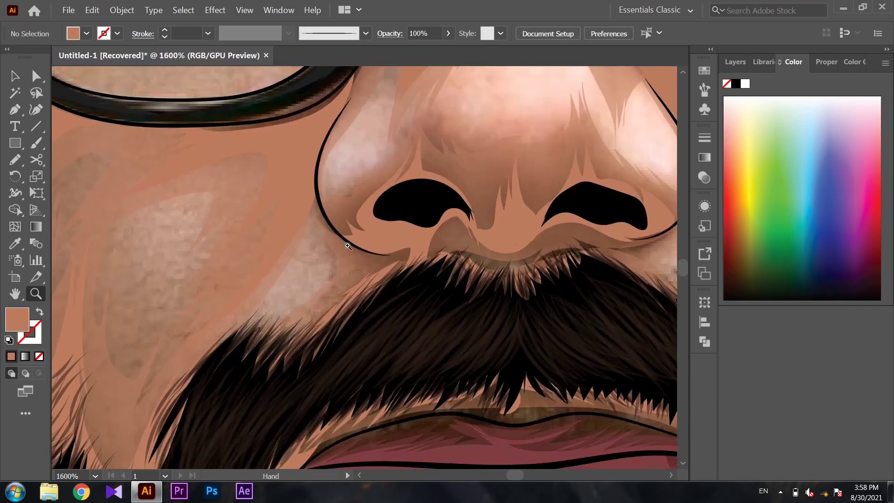
- Draw skin-coloured strokes up the cheek, on the nose, a highlight loop, and down the cheek
key("n")
mouse_move(222, 375)
left_mouse_down()
mouse_move(299, 286)
mouse_move(318, 186)
left_mouse_up()
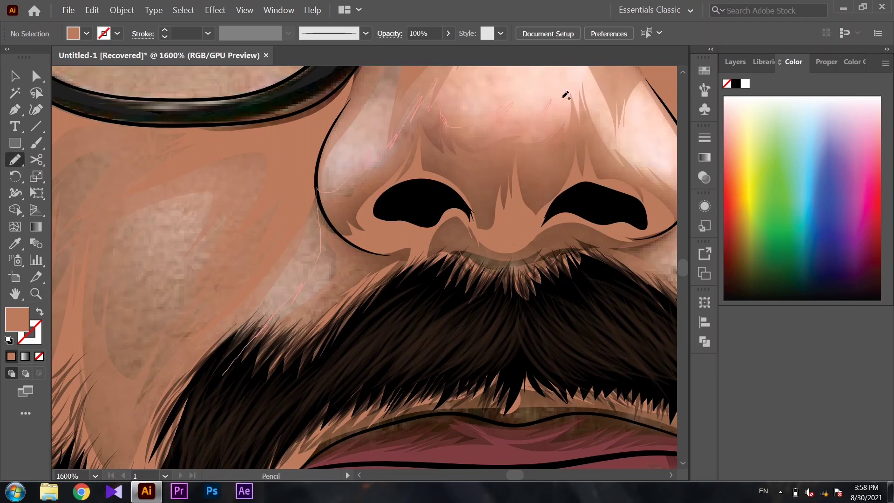
mouse_move(585, 62)
left_mouse_down()
mouse_move(612, 137)
mouse_move(376, 255)
mouse_move(402, 229)
left_mouse_up()
mouse_move(397, 186)
left_mouse_down()
mouse_move(489, 300)
mouse_move(570, 447)
left_mouse_up()
mouse_move(421, 433)
left_mouse_down()
mouse_move(499, 456)
mouse_move(95, 447)
left_mouse_up()
scroll(369, 417, "down", 2)
left_click(421, 193, "ctrl")
scroll(422, 193, "up", 2)
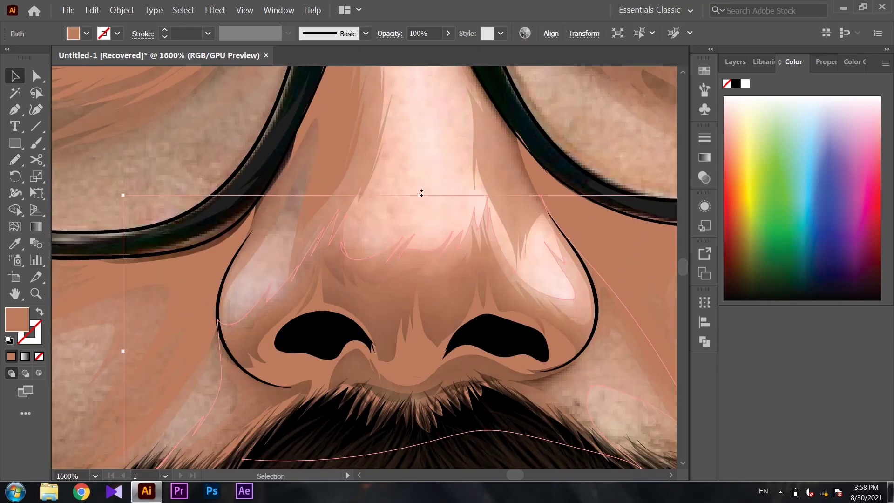
key("ctrl+shift+a")
left_click(383, 219, "ctrl+alt")
- Add thin strokes in the nose highlight, on the ridge, and down the side toward the nostril
key("n")
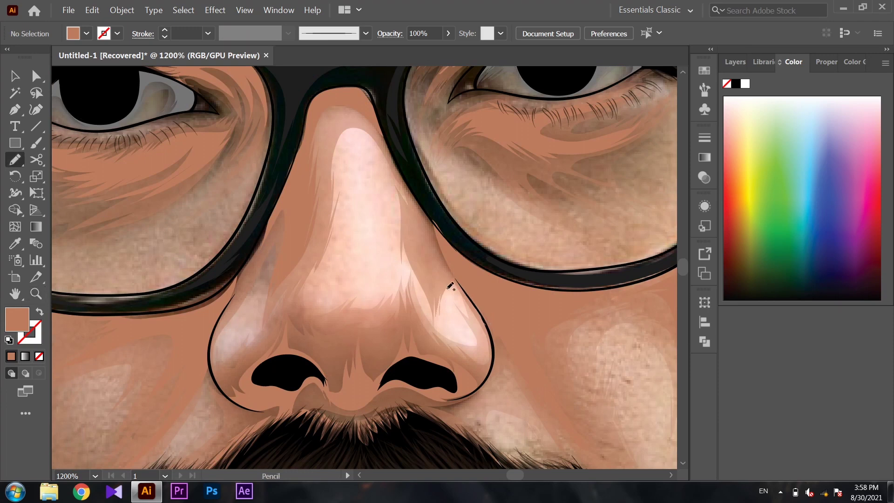
left_click_drag(443, 291, 436, 334)
left_click_drag(393, 203, 390, 219)
left_click_drag(363, 146, 332, 266)
mouse_move(312, 314)
left_mouse_down()
mouse_move(233, 371)
mouse_move(233, 294)
mouse_move(315, 114)
mouse_move(368, 114)
mouse_move(405, 196)
mouse_move(473, 269)
mouse_move(506, 328)
left_mouse_up()
- Zoom in on the first ear and draw texture strokes along its edge and lobe
key("v")
left_click_drag(366, 258, 238, 283)
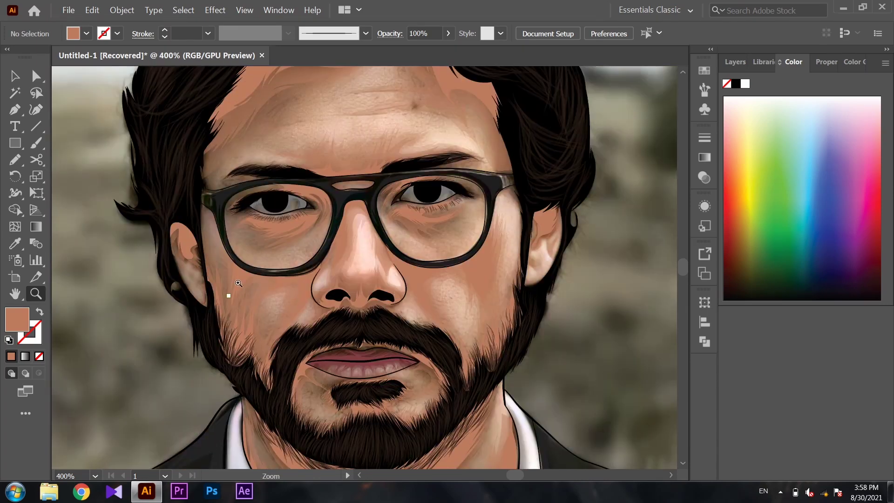
left_click_drag(140, 275, 261, 279)
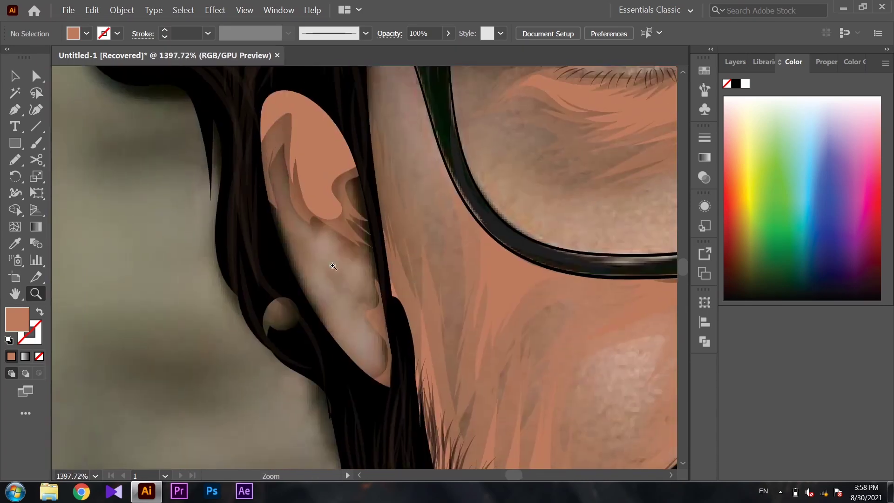
key("n")
mouse_move(373, 190)
left_mouse_down()
mouse_move(388, 274)
mouse_move(348, 283)
left_mouse_up()
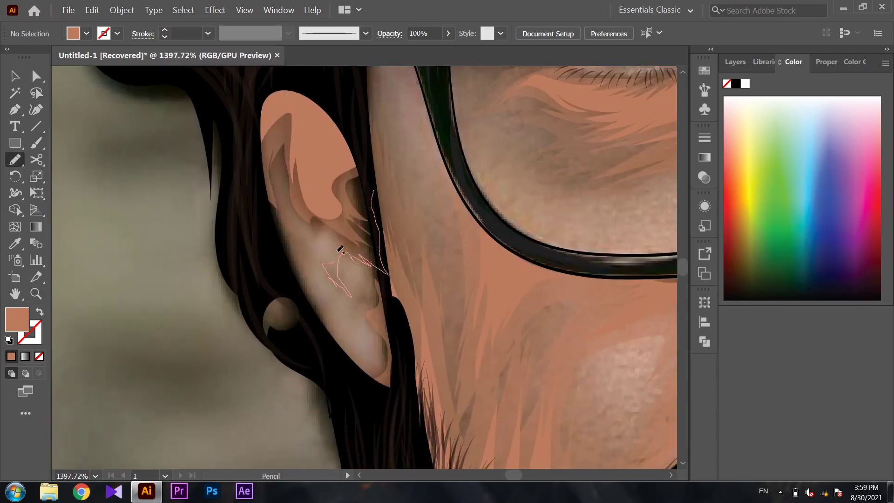
mouse_move(283, 210)
left_mouse_down()
mouse_move(295, 256)
mouse_move(355, 349)
mouse_move(356, 309)
mouse_move(386, 274)
mouse_move(341, 117)
left_mouse_up()
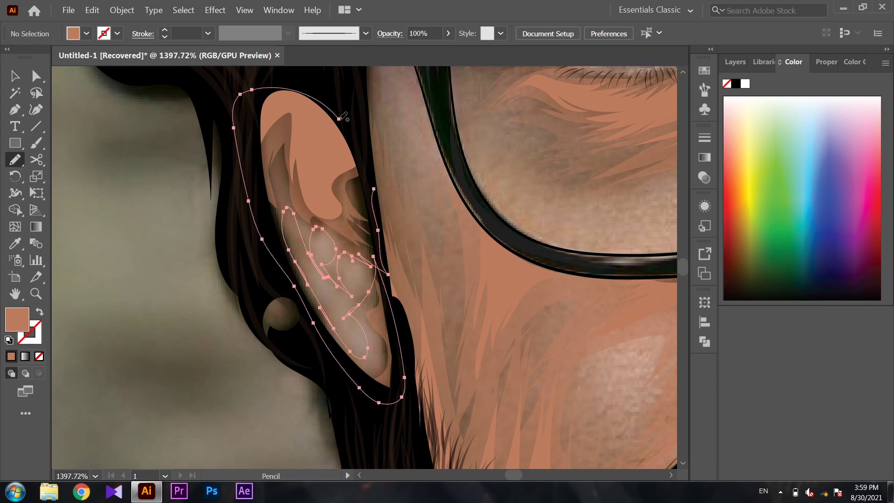
- Bring the other ear into view and draw a stroke from its earlobe up the edge
key("z")
scroll(164, 225, "down", 5, "alt")
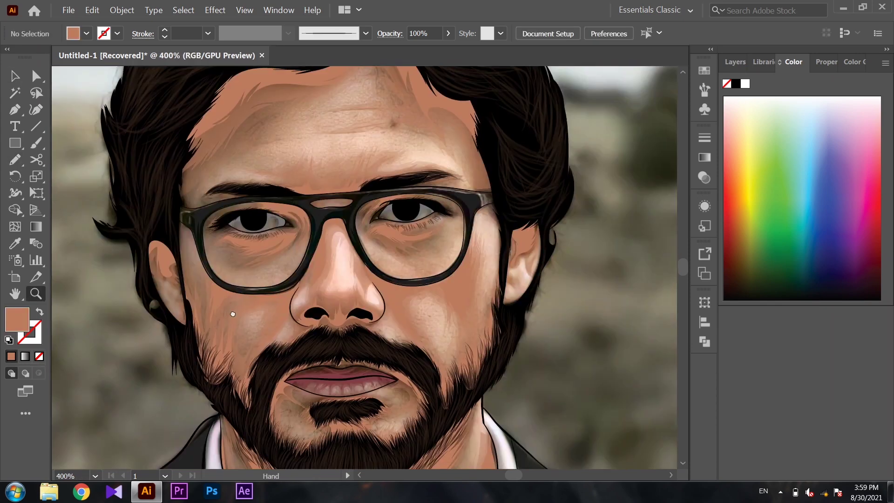
scroll(233, 313, "up", 5, "alt")
left_click_drag(487, 258, 321, 285)
key("n")
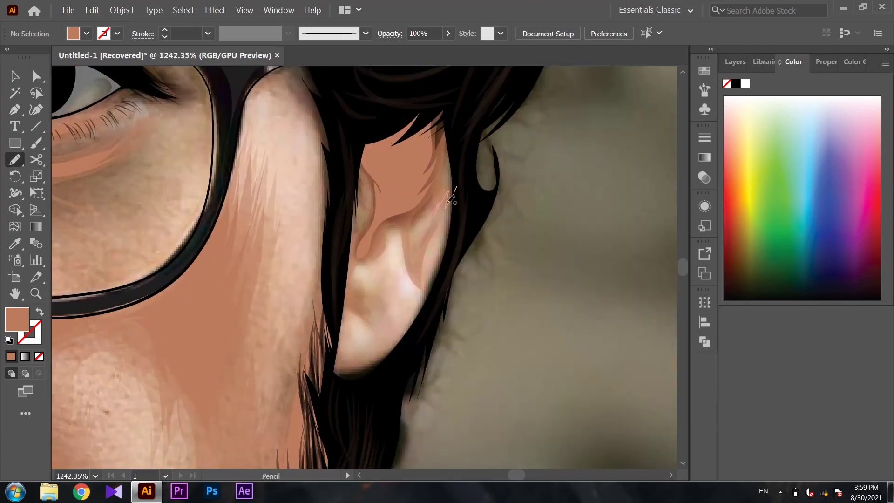
left_click_drag(335, 356, 454, 99)
key("z")
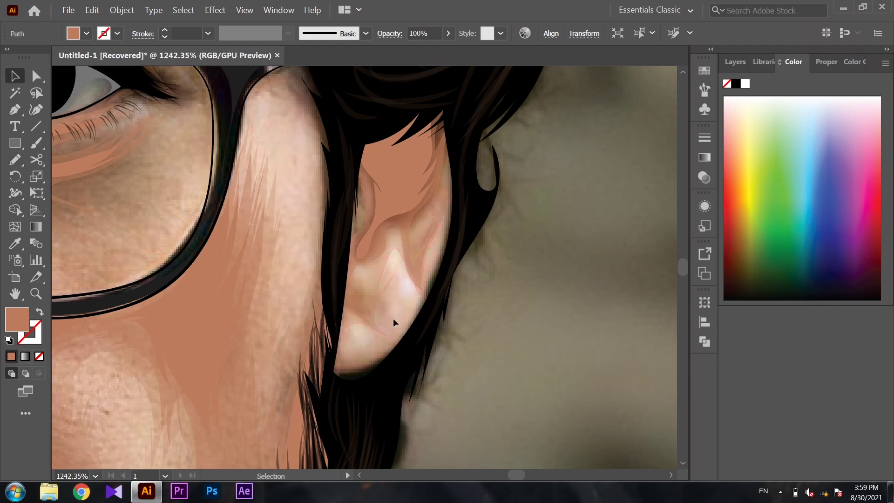
scroll(393, 319, "down", 5, "alt")
scroll(324, 305, "up", 3, "alt")
- Draw pencil texture strokes around the goatee on the chin and deselect them
scroll(325, 305, "up", 3, "alt")
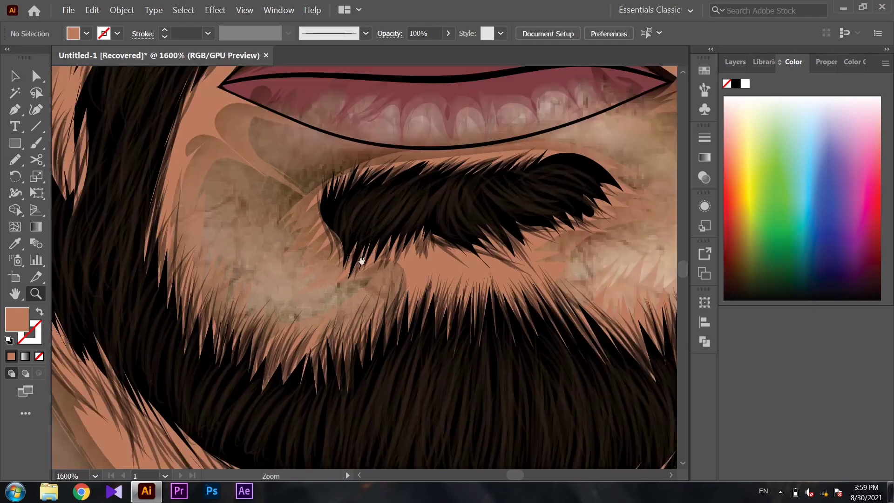
scroll(345, 254, "down", 1, "alt")
key("n")
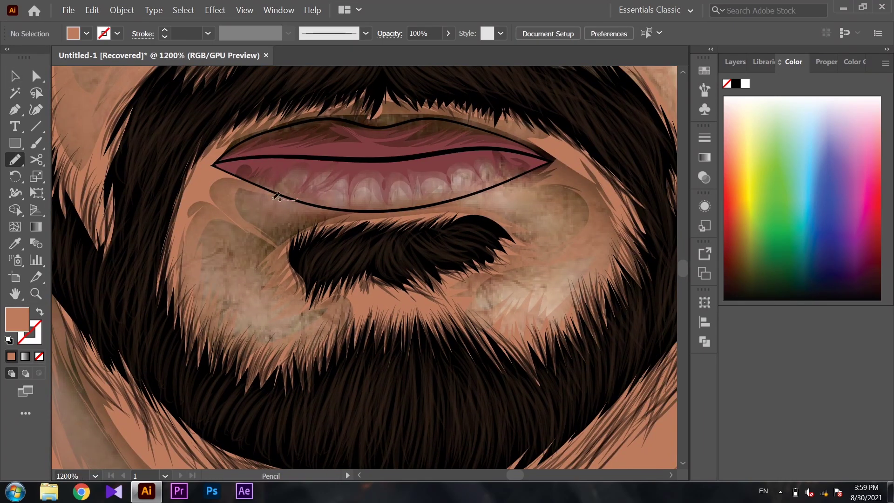
mouse_move(275, 196)
left_mouse_down()
mouse_move(250, 308)
mouse_move(378, 209)
mouse_move(471, 200)
mouse_move(531, 226)
mouse_move(556, 267)
mouse_move(536, 196)
mouse_move(512, 181)
mouse_move(665, 192)
mouse_move(170, 350)
mouse_move(234, 176)
left_mouse_up()
left_click_drag(284, 193, 279, 196)
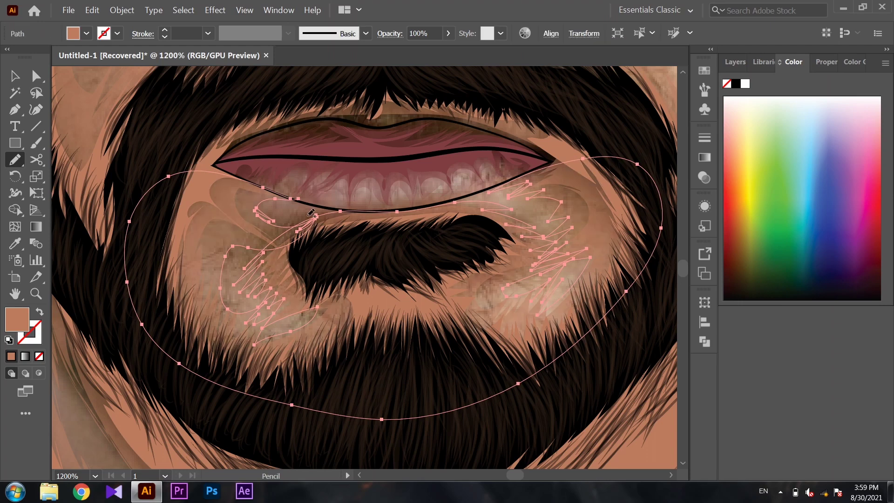
key("ctrl+shift+a")
- Zoom to the neck and draw zigzag strokes across it plus one up the right neck edge
left_click_drag(494, 221, 324, 260)
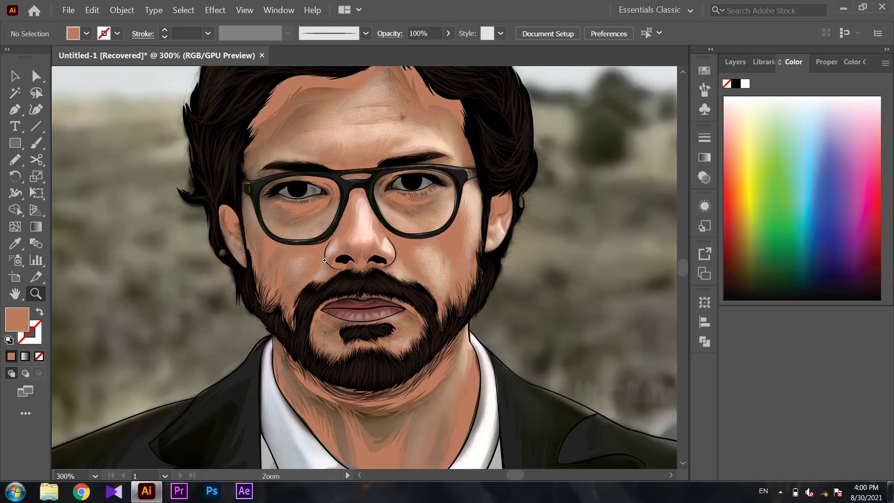
left_click(324, 260)
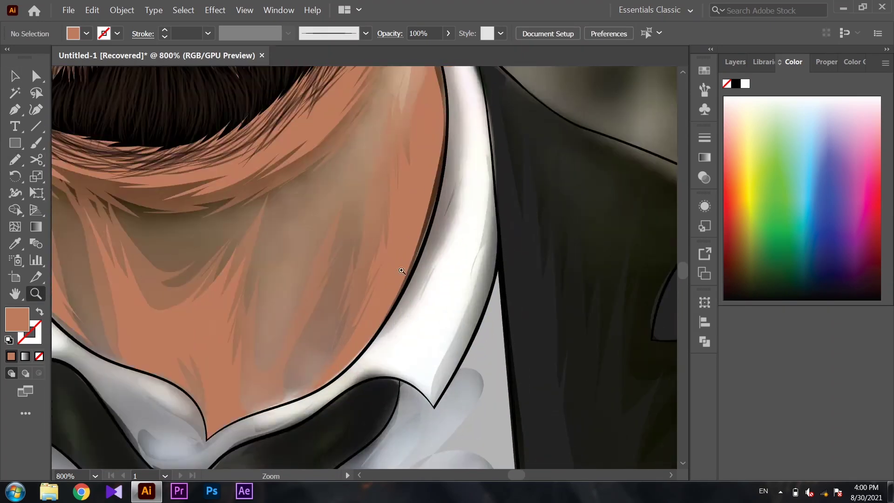
left_click_drag(325, 260, 420, 158)
key("n")
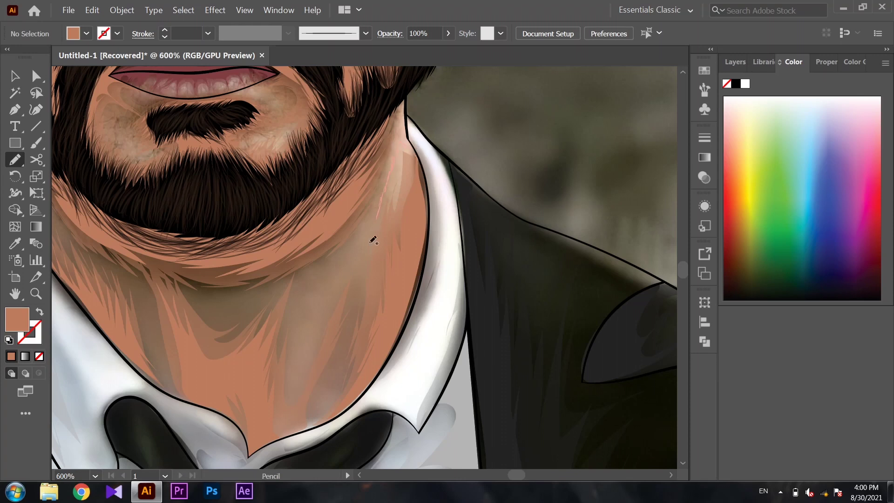
mouse_move(358, 272)
left_mouse_down()
mouse_move(323, 313)
mouse_move(298, 298)
mouse_move(306, 260)
mouse_move(254, 303)
mouse_move(196, 294)
mouse_move(163, 251)
mouse_move(125, 239)
mouse_move(151, 328)
mouse_move(120, 261)
mouse_move(65, 218)
mouse_move(269, 306)
mouse_move(229, 254)
mouse_move(208, 197)
left_mouse_up()
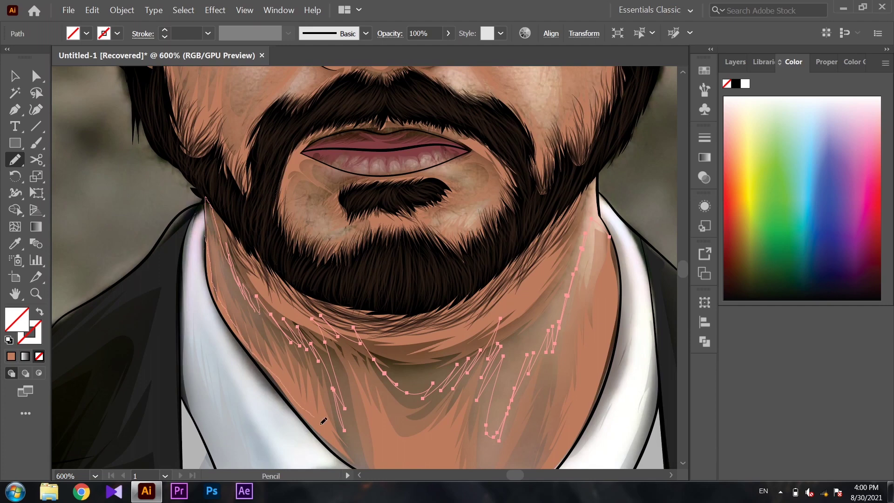
left_click_drag(413, 454, 332, 327)
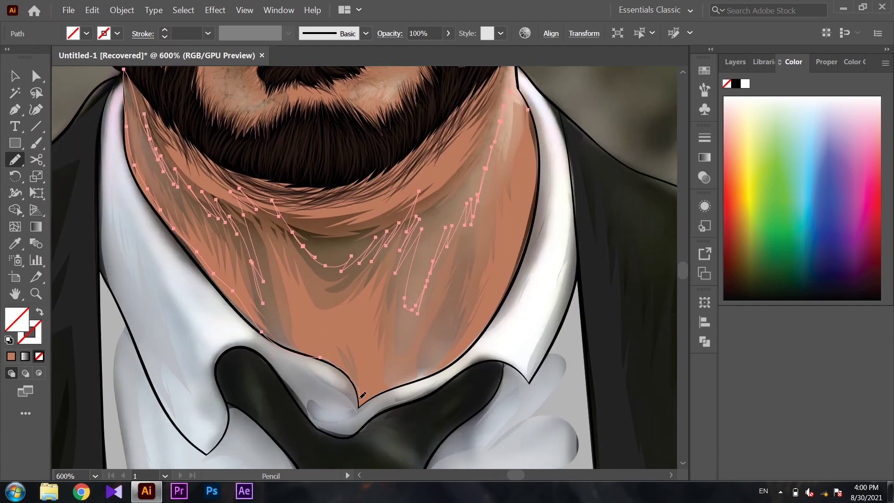
mouse_move(431, 367)
left_mouse_down()
mouse_move(524, 149)
mouse_move(502, 205)
mouse_move(350, 343)
mouse_move(391, 232)
left_mouse_up()
key("v")
key("ctrl+shift+a")
key("n")
scroll(493, 197, "up", 3)
key("ctrl+shift+a")
- Zoom out to the whole portrait and add Layer 22 above Layer 2 in the Layers panel
key("z")
left_click(372, 265, "alt")
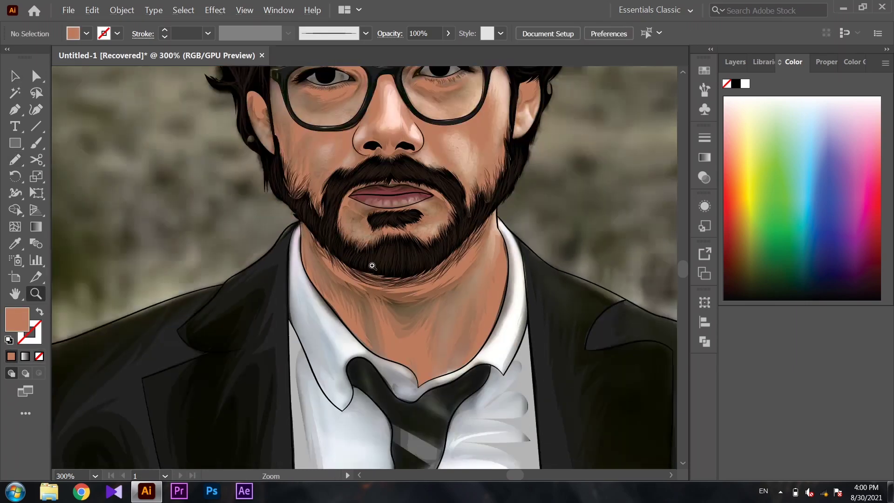
key("F7")
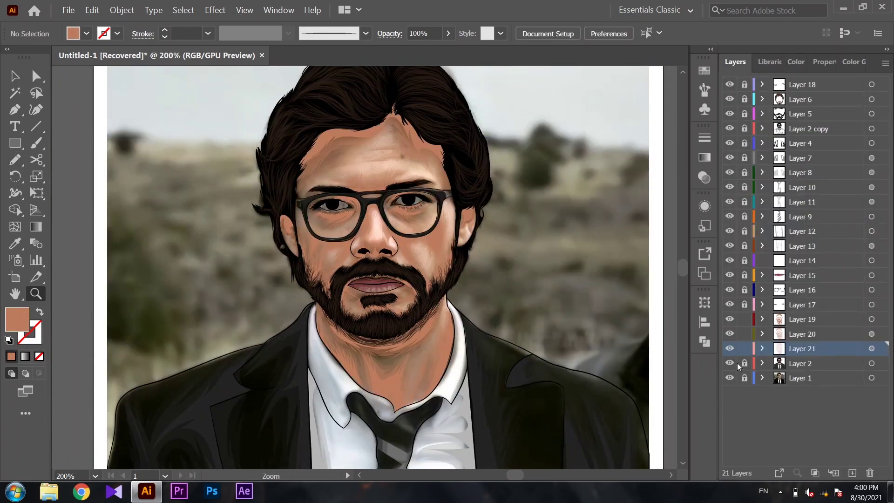
left_click_drag(358, 243, 417, 253)
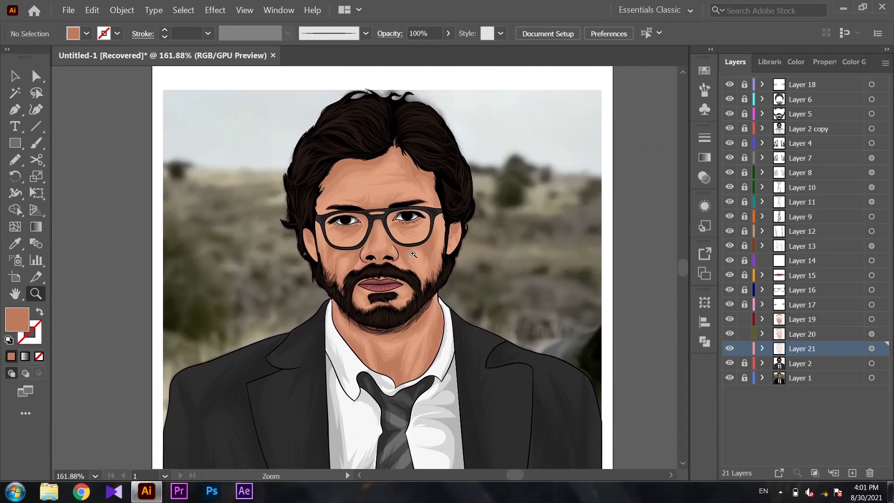
mouse_move(417, 253)
left_mouse_down()
mouse_move(455, 214)
mouse_move(456, 264)
left_mouse_up()
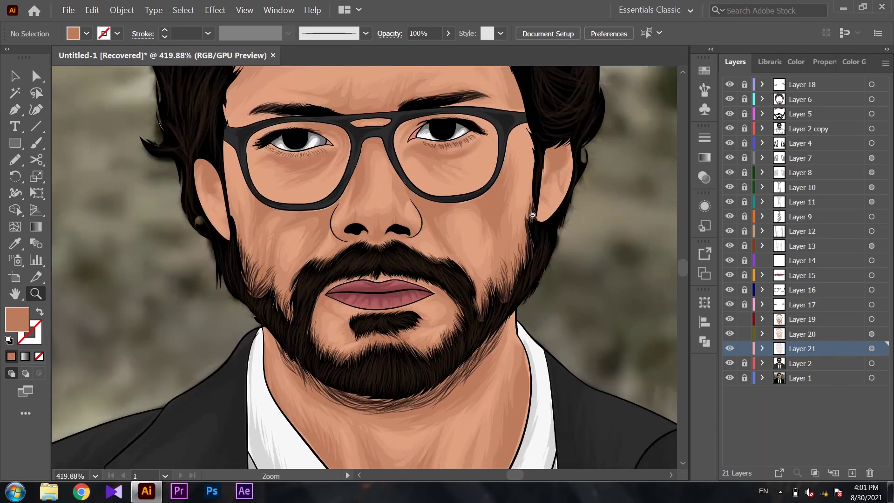
left_click(807, 362)
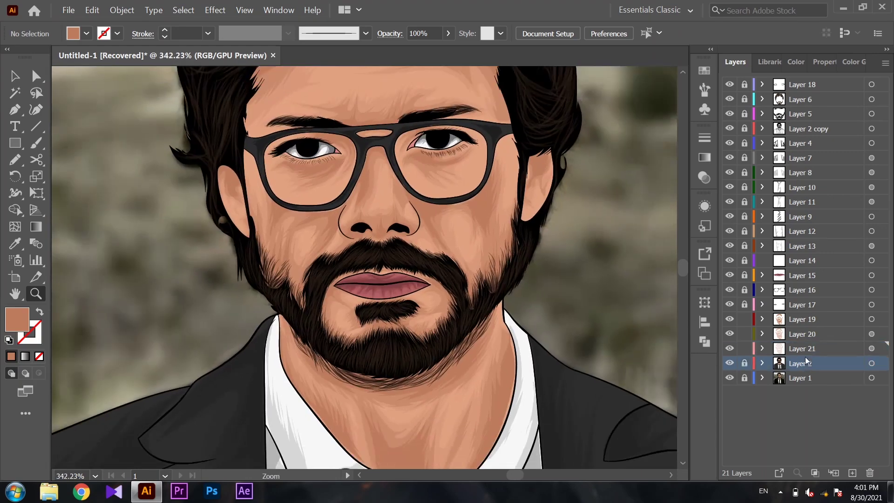
left_click(852, 472)
key("ctrl+minus")
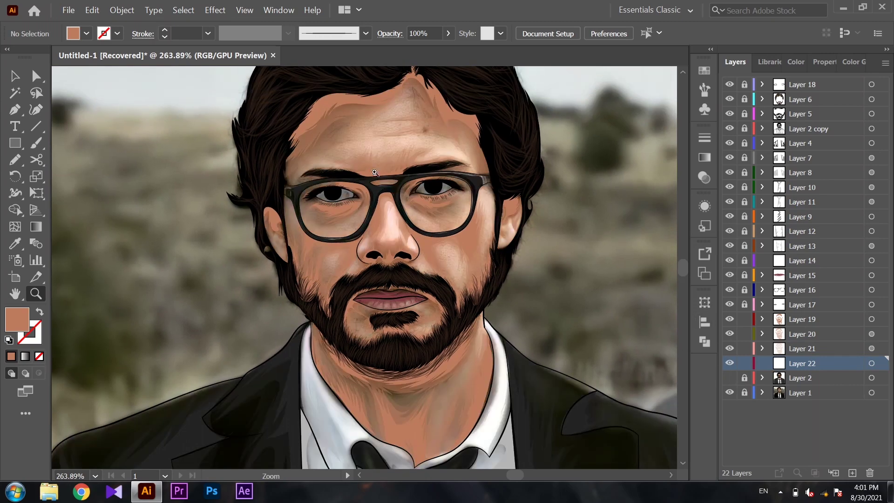
- Draw thin closed pencil strokes across the forehead creases and just above the eyebrow
left_click_drag(375, 173, 499, 257)
key("n")
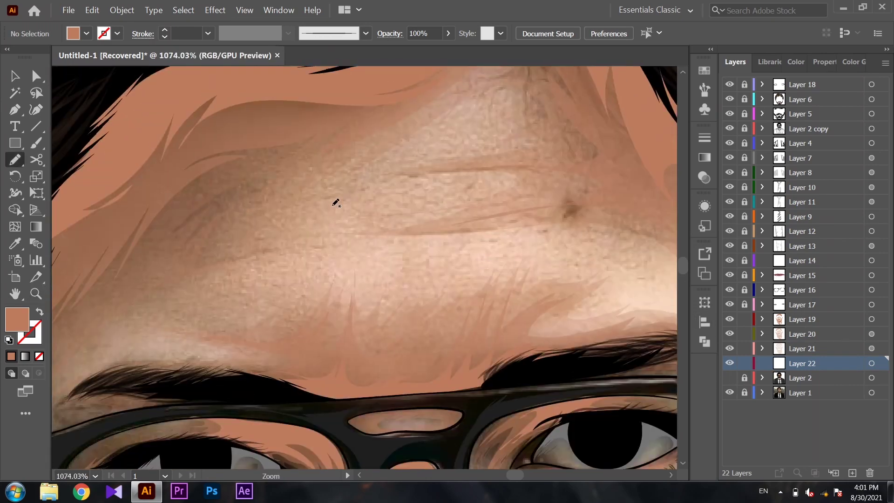
mouse_move(336, 200)
left_mouse_down()
mouse_move(401, 200)
mouse_move(282, 243)
left_mouse_up()
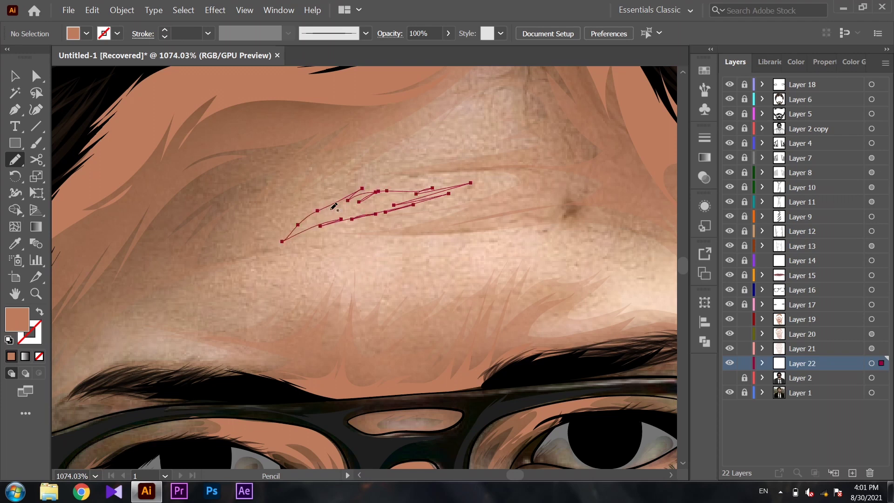
scroll(435, 168, "up", 1)
left_click_drag(420, 171, 390, 193)
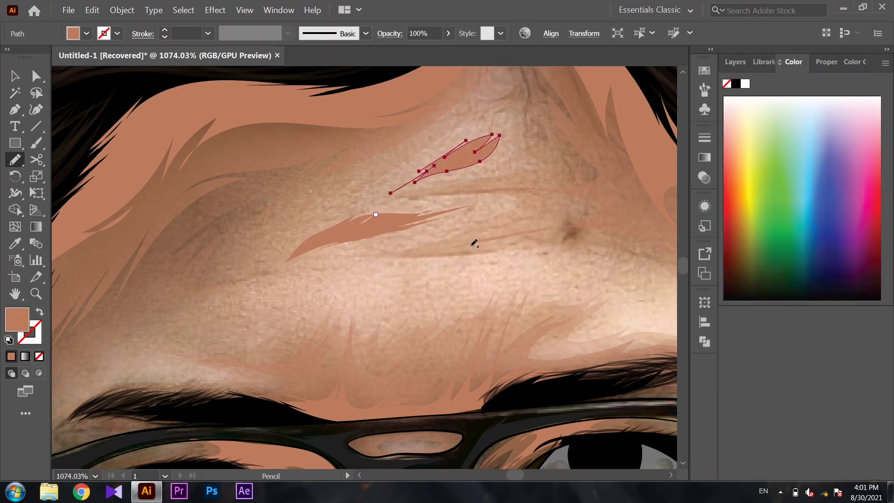
mouse_move(246, 314)
left_mouse_down()
mouse_move(319, 274)
mouse_move(493, 260)
mouse_move(547, 290)
mouse_move(521, 281)
mouse_move(443, 299)
mouse_move(321, 301)
mouse_move(226, 332)
left_mouse_up()
left_click_drag(464, 281, 256, 245)
mouse_move(397, 290)
left_mouse_down()
mouse_move(283, 262)
mouse_move(384, 259)
mouse_move(344, 224)
mouse_move(283, 259)
left_mouse_up()
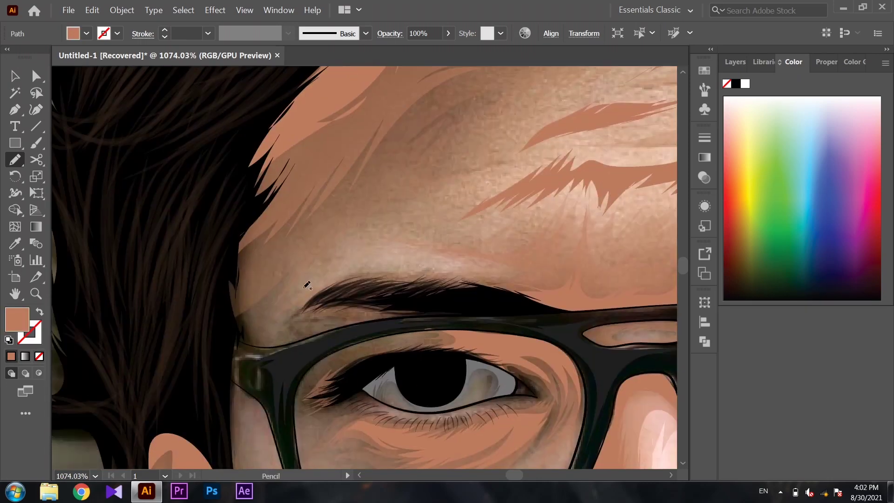
mouse_move(303, 288)
left_mouse_down()
mouse_move(396, 257)
mouse_move(421, 265)
left_mouse_up()
scroll(457, 241, "down", 5)
- Draw texture strokes down the nose bridge and a zigzag down the temple beside the glasses
scroll(457, 241, "right", 5)
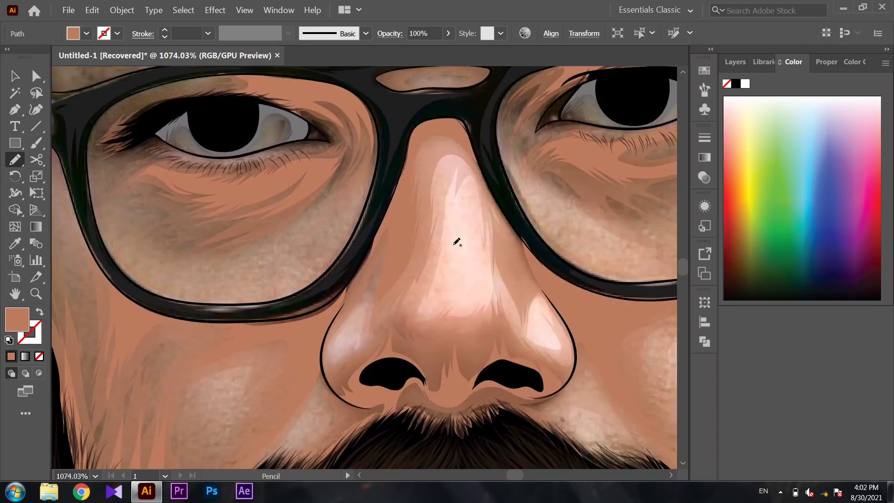
left_click_drag(471, 216, 464, 198)
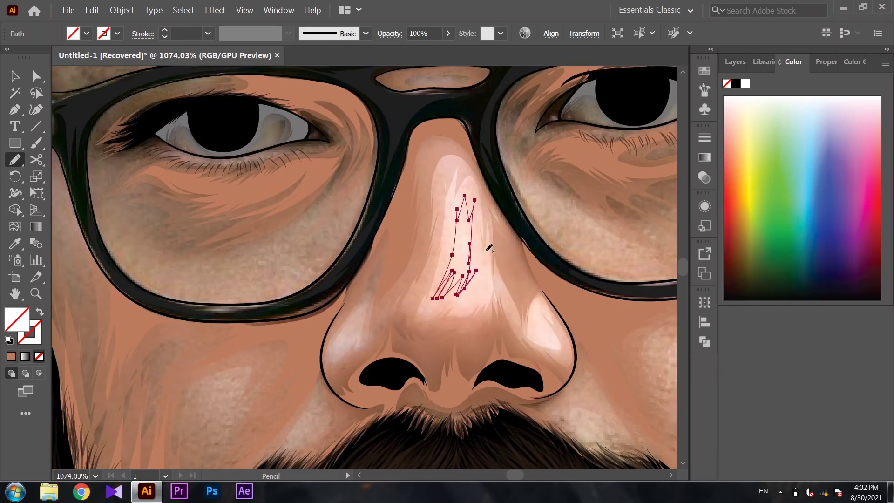
mouse_move(675, 328)
left_mouse_down()
mouse_move(540, 290)
mouse_move(320, 179)
left_mouse_up()
left_click_drag(335, 233, 329, 232)
left_click_drag(495, 105, 389, 291)
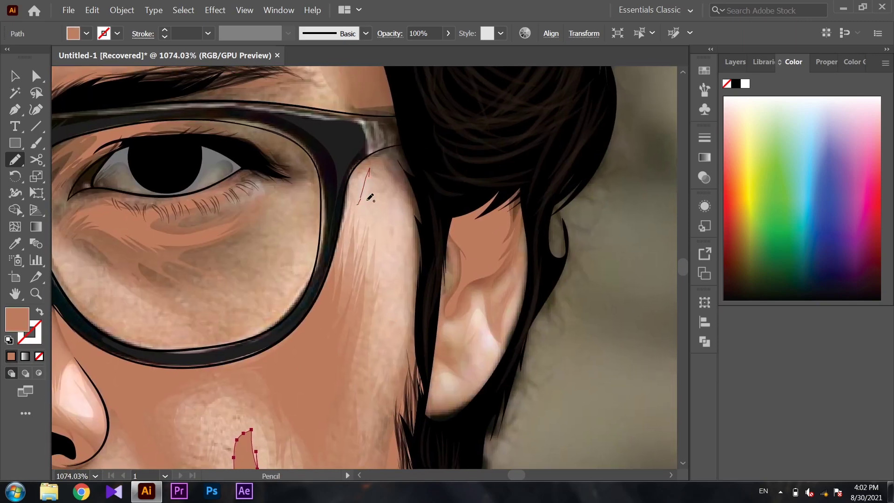
mouse_move(369, 200)
left_mouse_down()
mouse_move(379, 313)
mouse_move(369, 205)
left_mouse_up()
left_click(287, 272, "alt")
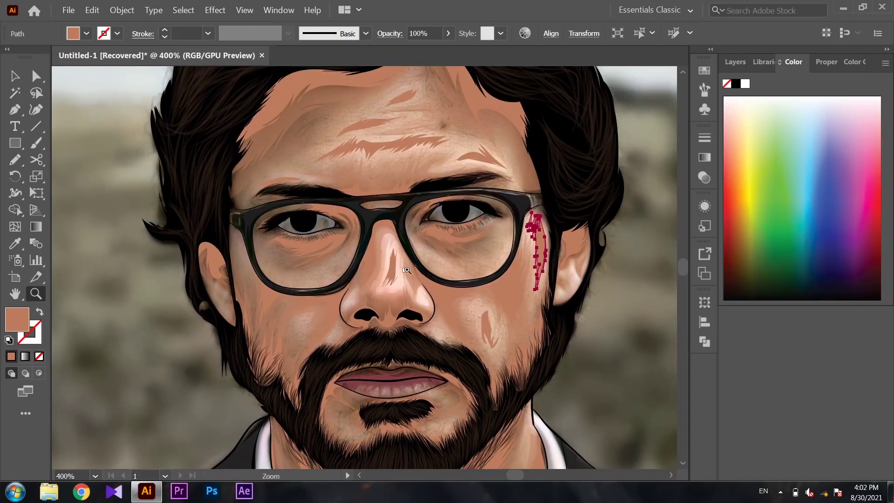
- Zoom in on the right eye and draw strokes across the lower cheek and near the glasses rim
left_click_drag(279, 177, 484, 285)
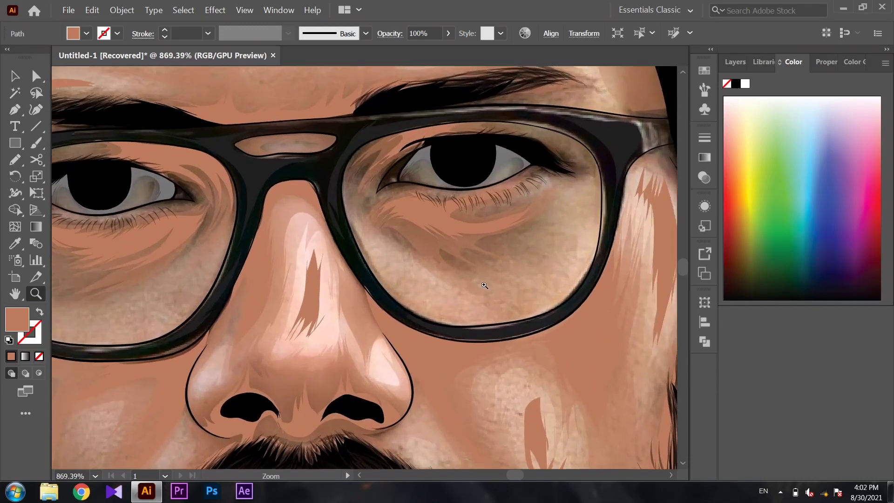
left_click(484, 285)
key("n")
mouse_move(306, 215)
left_mouse_down()
mouse_move(349, 279)
mouse_move(409, 293)
mouse_move(359, 229)
mouse_move(305, 215)
left_mouse_up()
key("comma")
mouse_move(616, 187)
left_mouse_down()
mouse_move(467, 275)
mouse_move(527, 211)
mouse_move(506, 337)
mouse_move(506, 270)
mouse_move(449, 317)
mouse_move(488, 271)
mouse_move(448, 293)
left_mouse_up()
key("comma")
key("ctrl+shift+a")
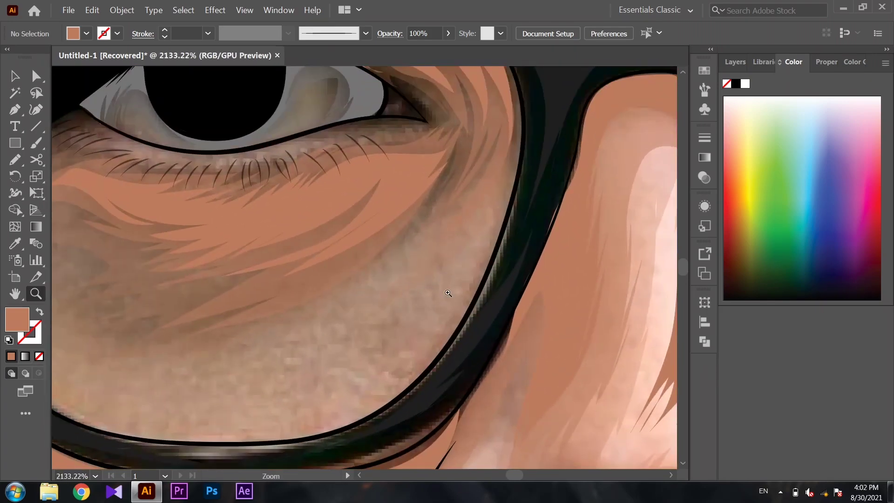
- Add a zigzag texture stroke on the cheek under the eye, then zoom out to the face
key("n")
mouse_move(351, 334)
left_mouse_down()
mouse_move(347, 344)
mouse_move(381, 356)
left_mouse_up()
key("ctrl+shift+a")
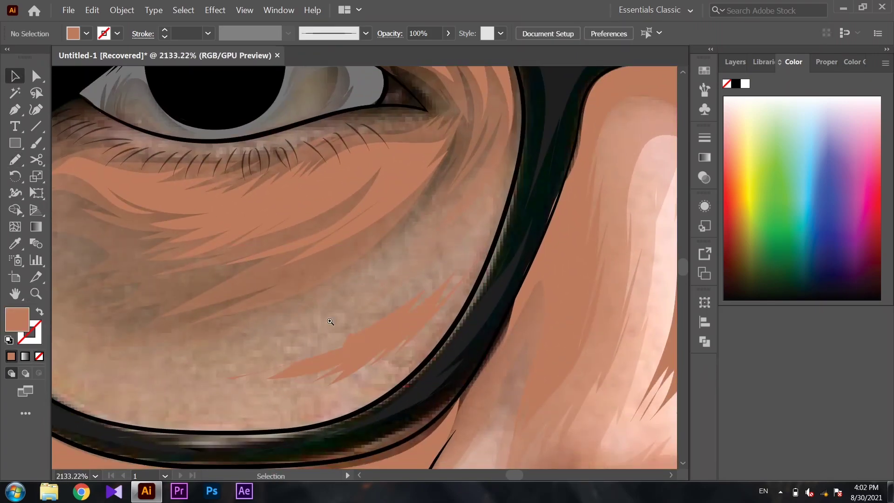
key("z")
left_click_drag(330, 320, 307, 321)
left_click_drag(335, 225, 284, 228)
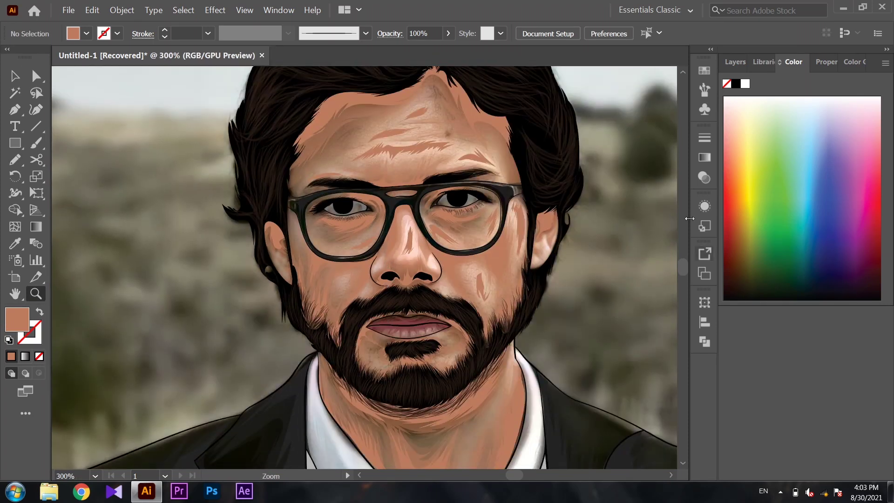
- Recolour all Layer 22 texture strokes with a light skin fill of E2AB93
left_click(735, 62)
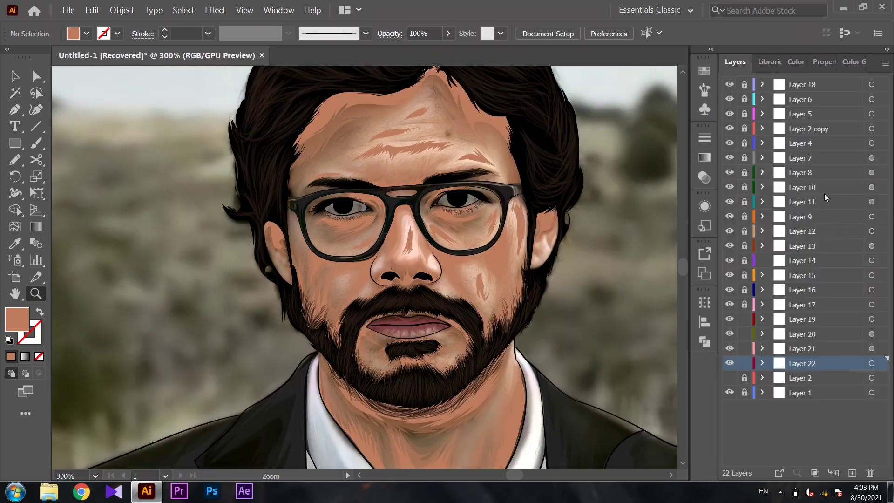
left_click(872, 363)
key("i")
left_click(297, 224)
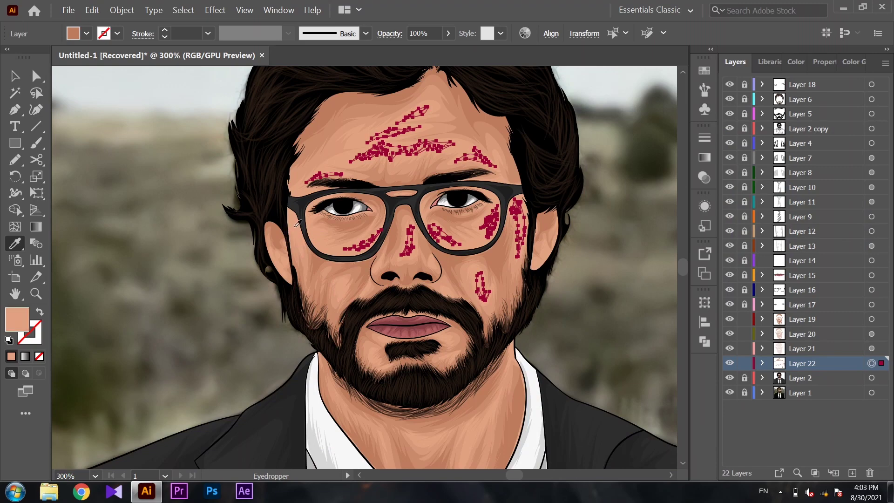
double_click(17, 319)
left_click(594, 182)
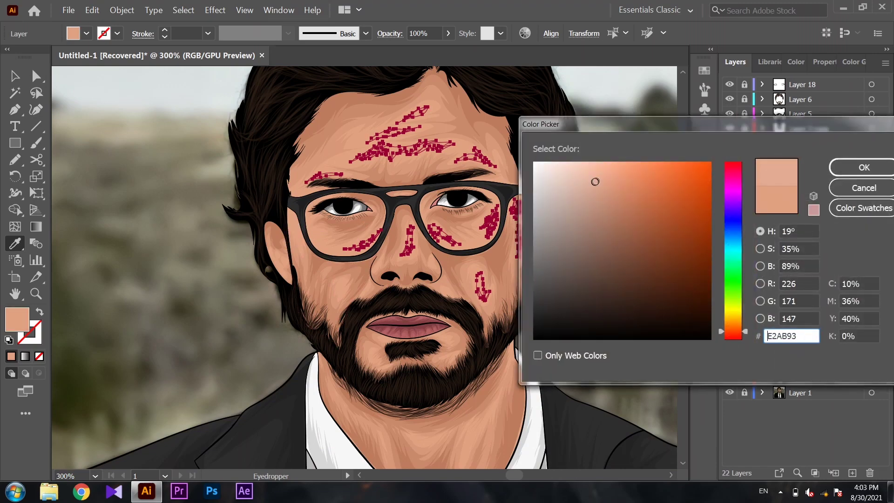
left_click(856, 169)
key("ctrl+shift+a")
- Hide the Layer 1 photo background so the portrait sits on the white artboard
key("z")
left_click(241, 229, "alt")
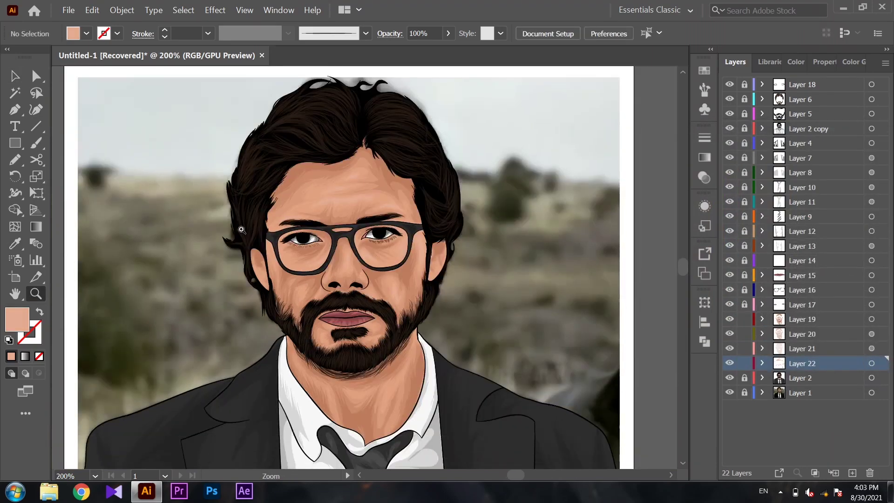
scroll(241, 229, "down", 1)
left_click(729, 378)
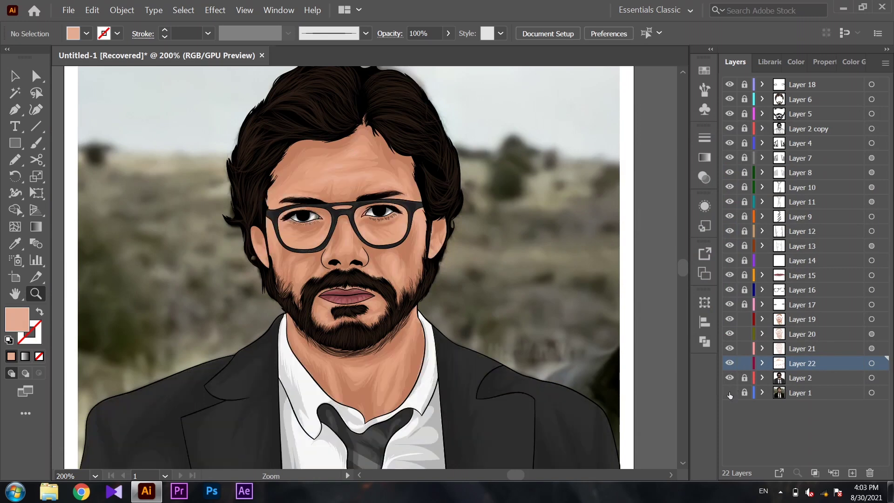
left_click(342, 279, "alt")
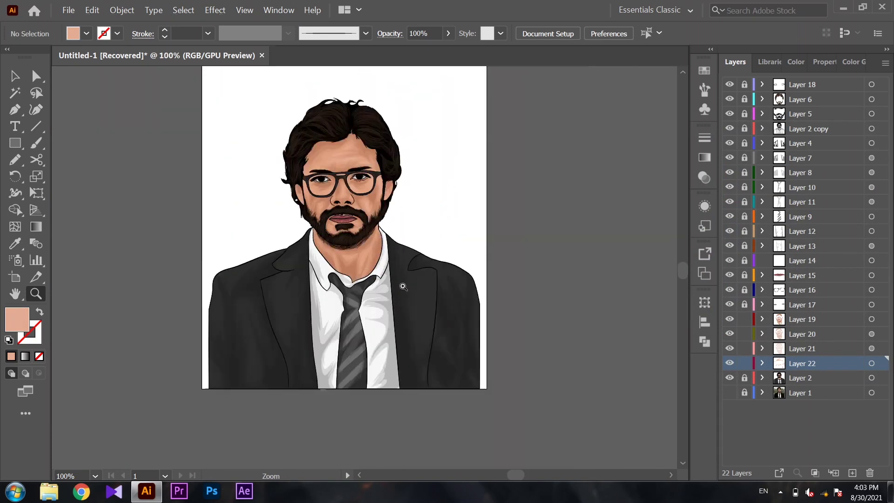
left_click(422, 234)
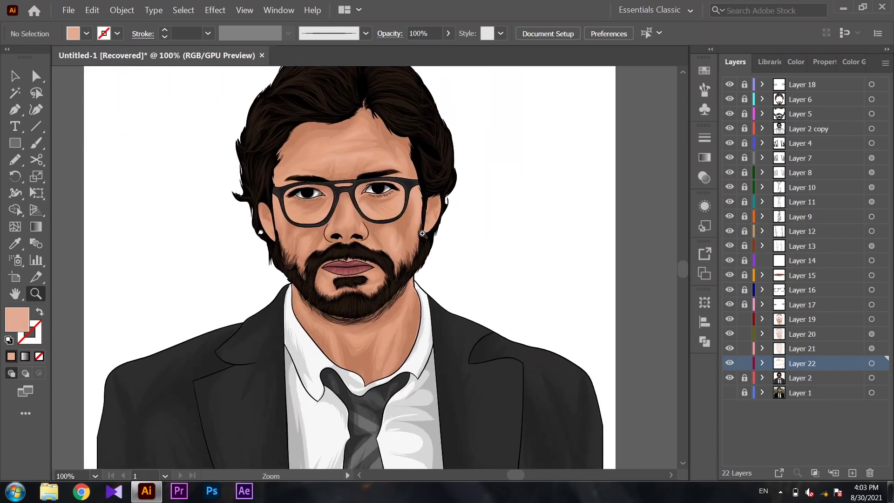
- Adjust the Layer 22 strokes' fill to the lighter skin tone E8A689
left_click(871, 363)
left_click_drag(317, 214, 523, 210)
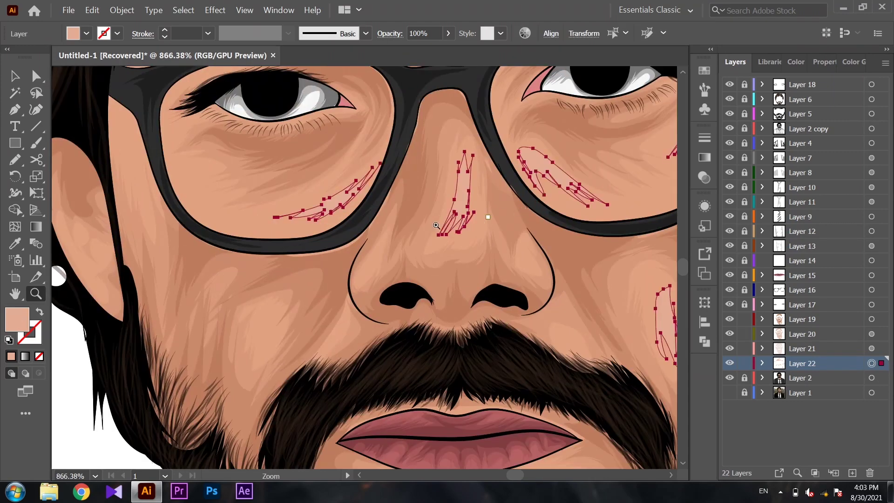
key("i")
double_click(17, 320)
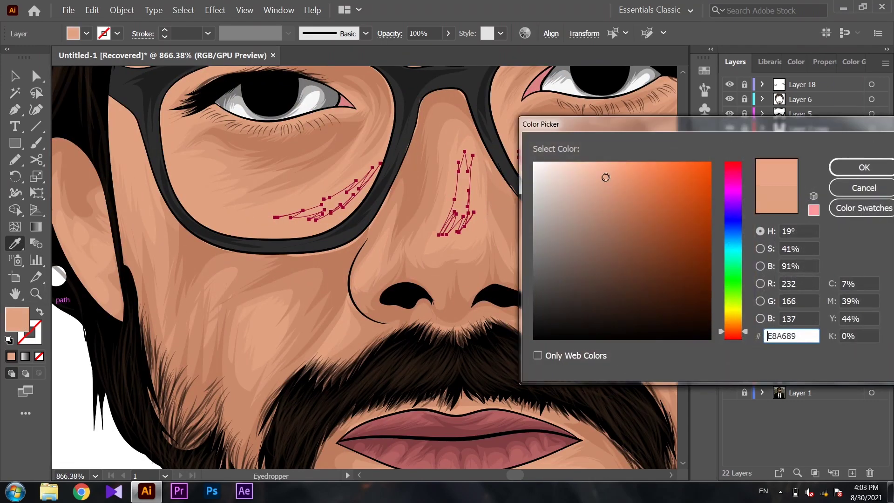
left_click(605, 176)
key("Return")
- Deselect the strokes and zoom out to view the whole portrait
key("v")
key("ctrl+minus")
key("ctrl+minus")
key("ctrl+minus")
key("ctrl+minus")
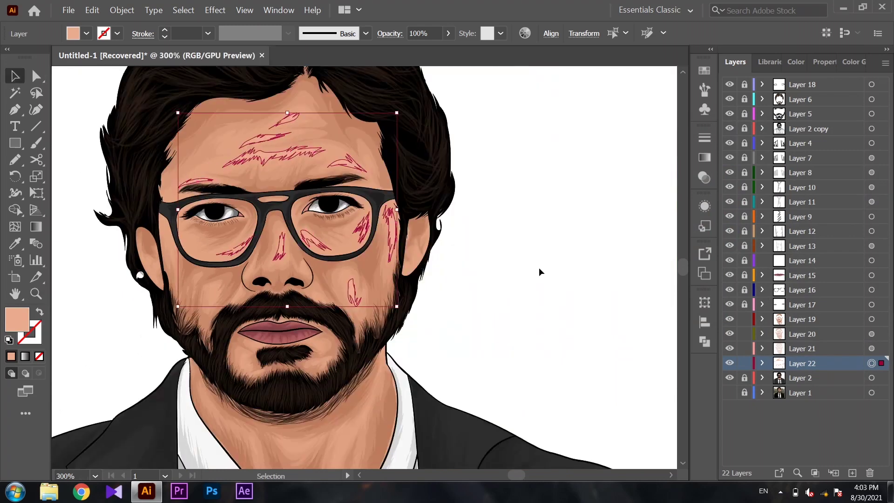
key("ctrl+shift+a")
key("z")
left_click_drag(540, 271, 410, 276)
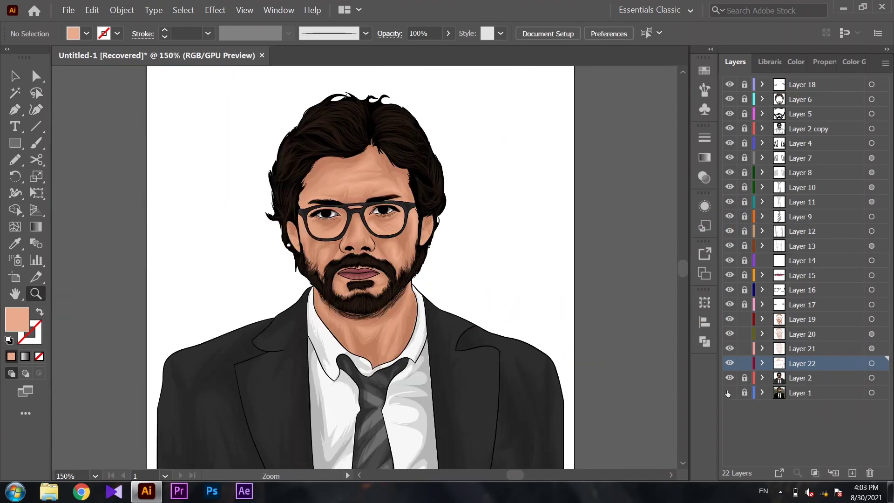
scroll(300, 273, "up", 1)
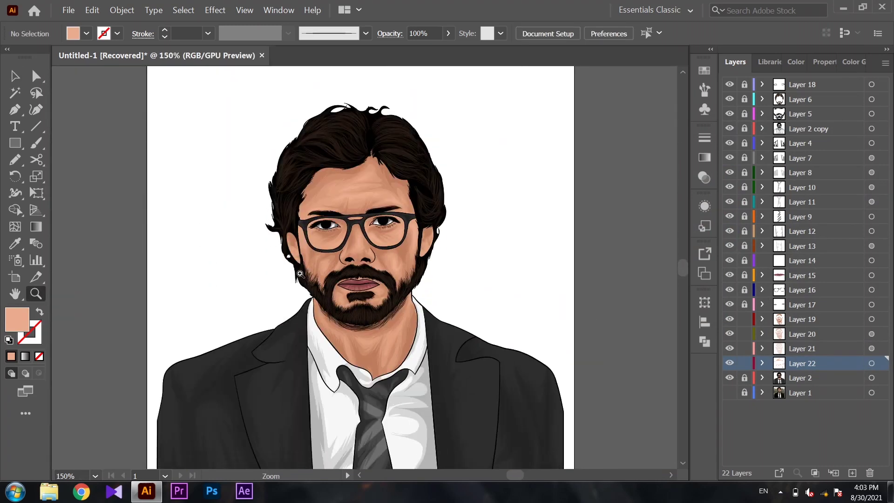
scroll(470, 246, "down", 1)
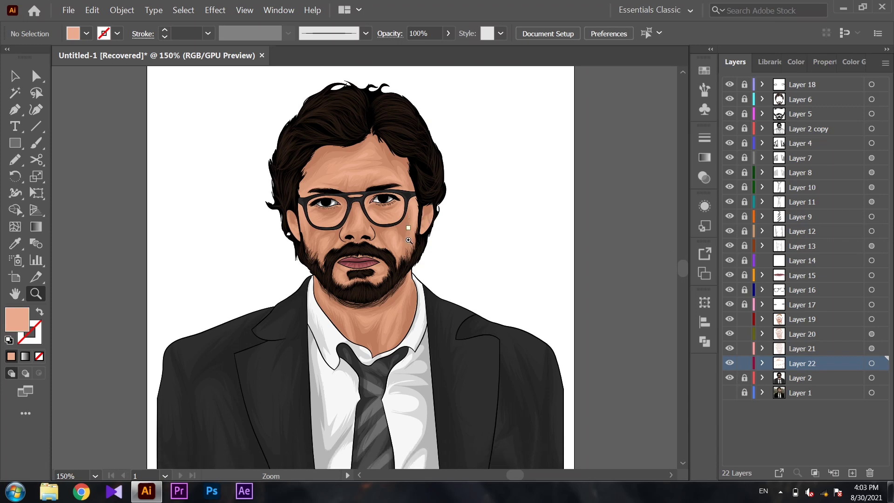